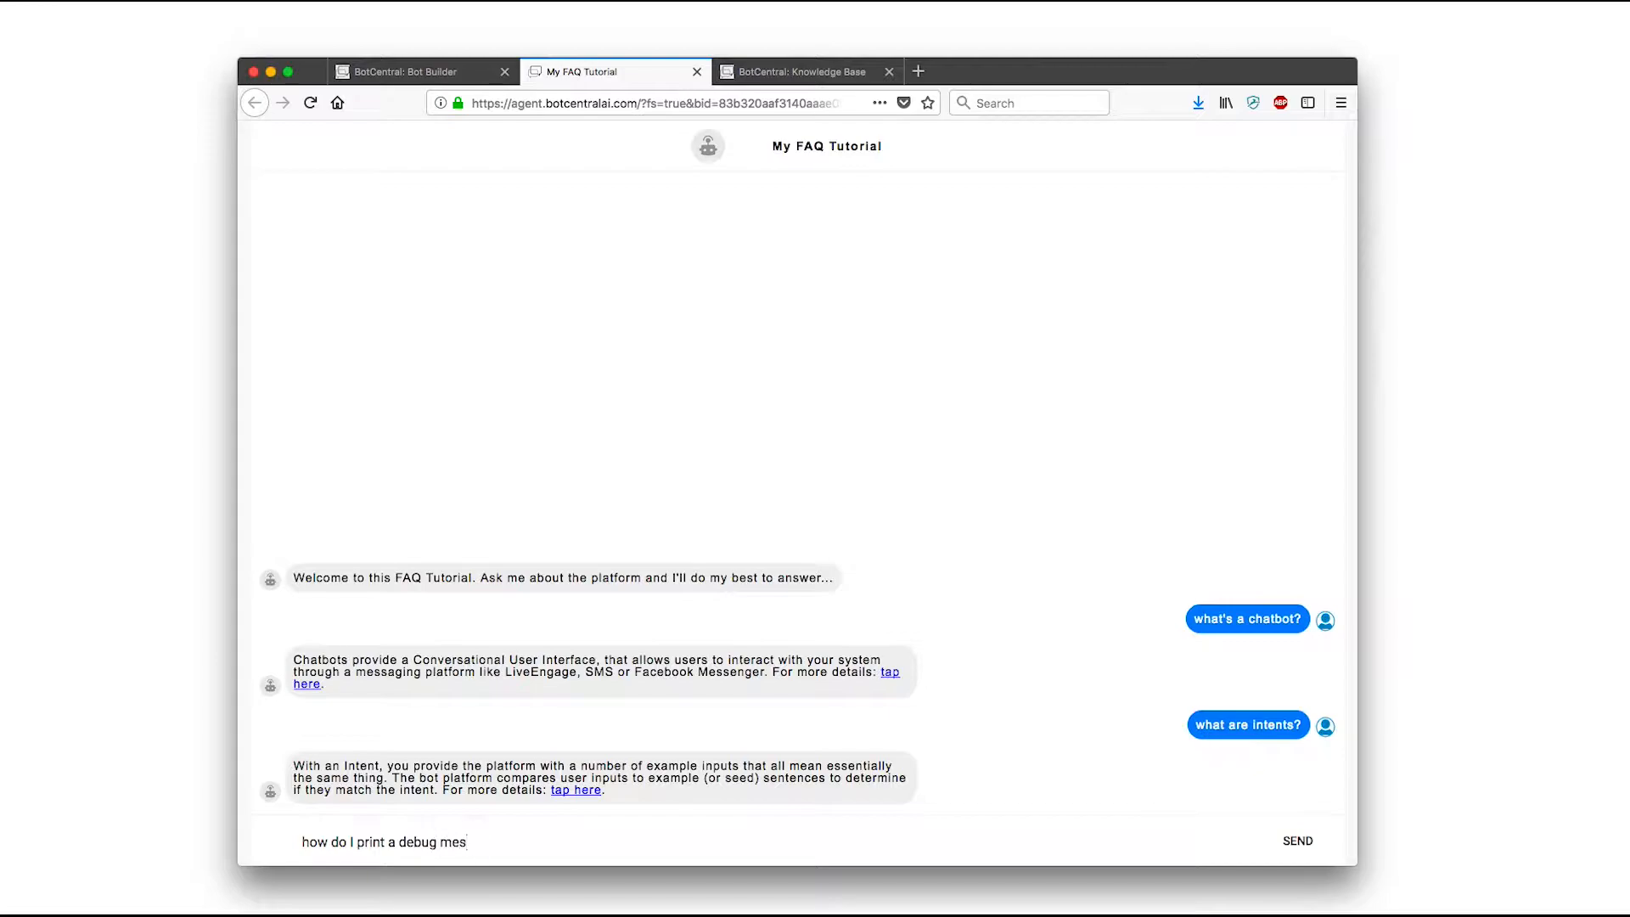
Ask the FAQ bot "how do I print a debug message?" and "where can i find the best pizza in NY?"
key(Return)
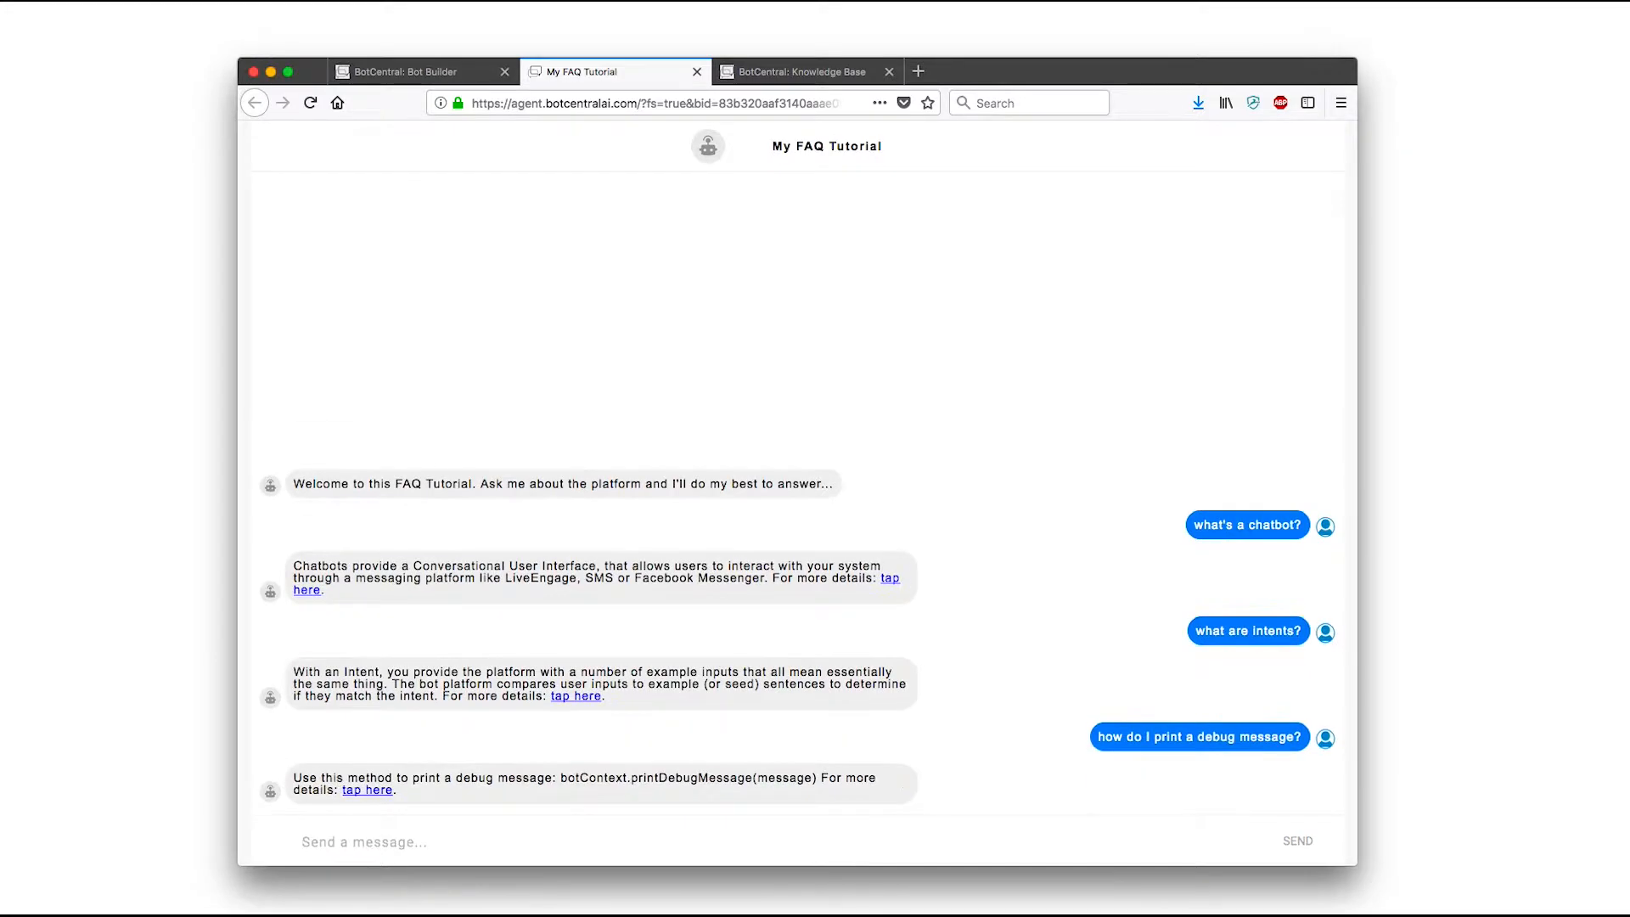
text(where can i find the best )
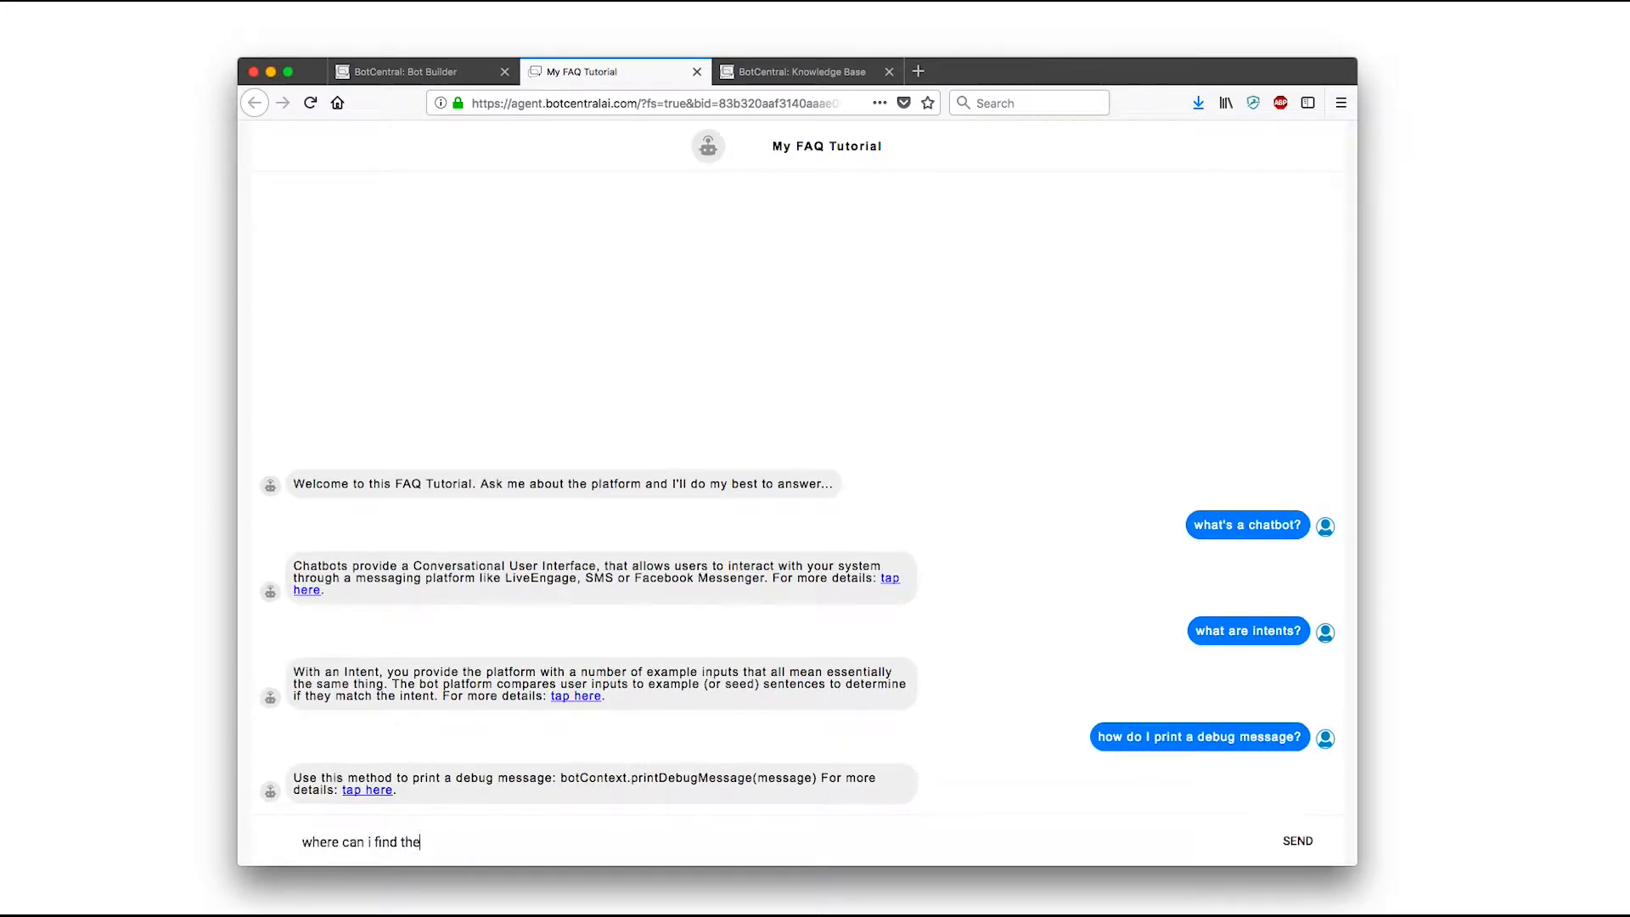
text(pizza in NY?)
key(Return)
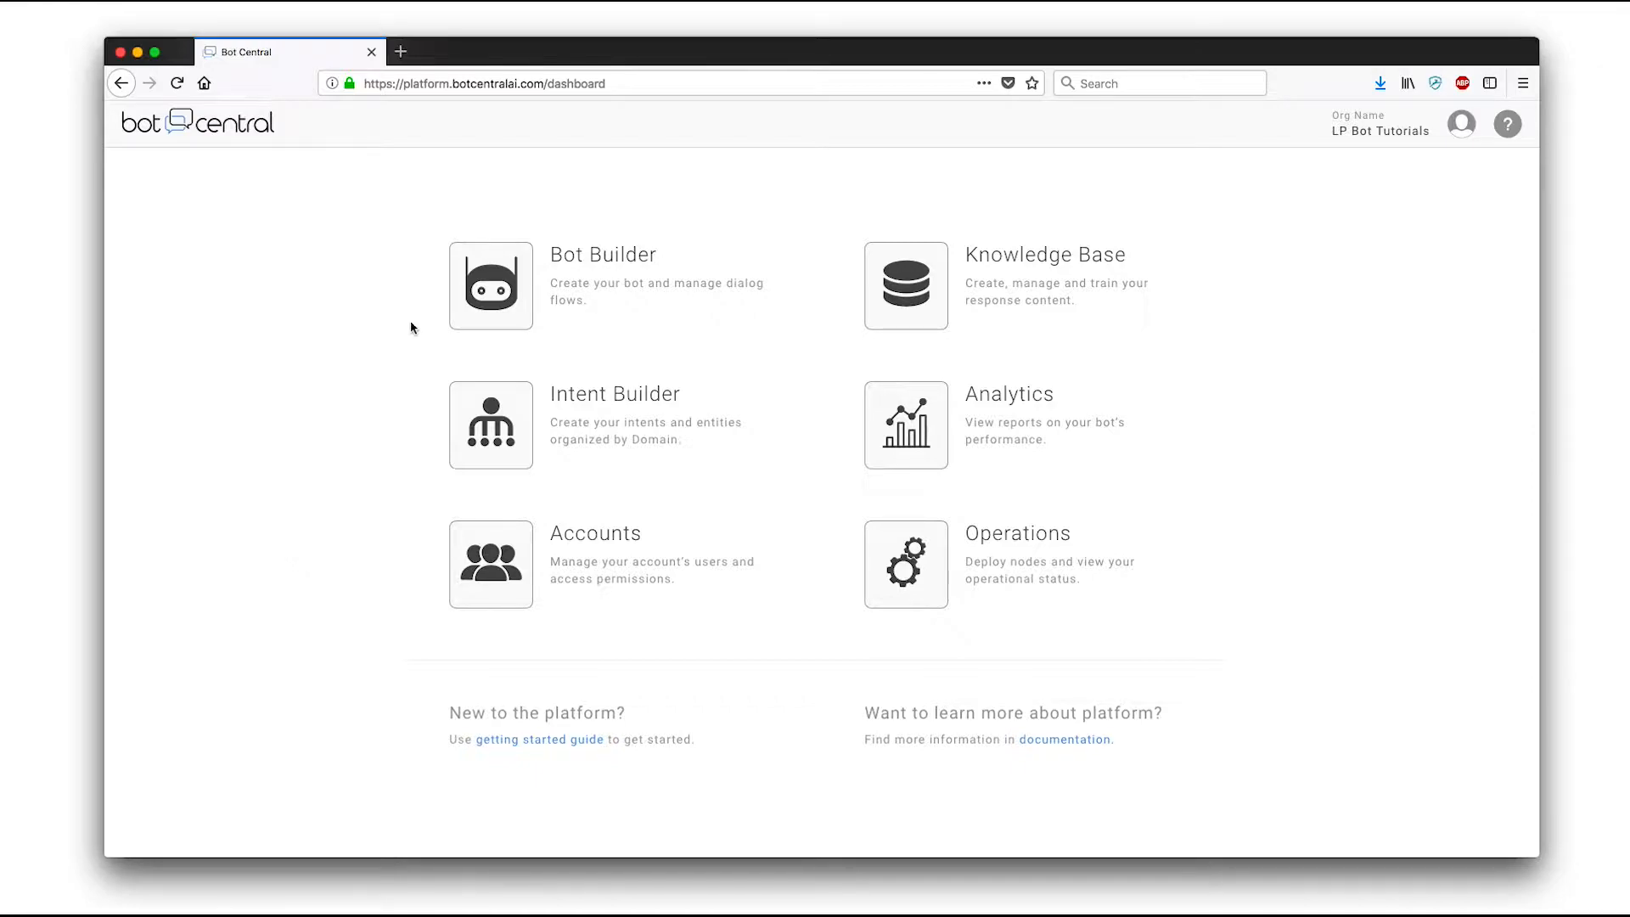
Create a consumer-facing bot named "My FAQ Tutorial" with the greeting "Thanks for coming.", agreeing to the legal policies
click(479, 287)
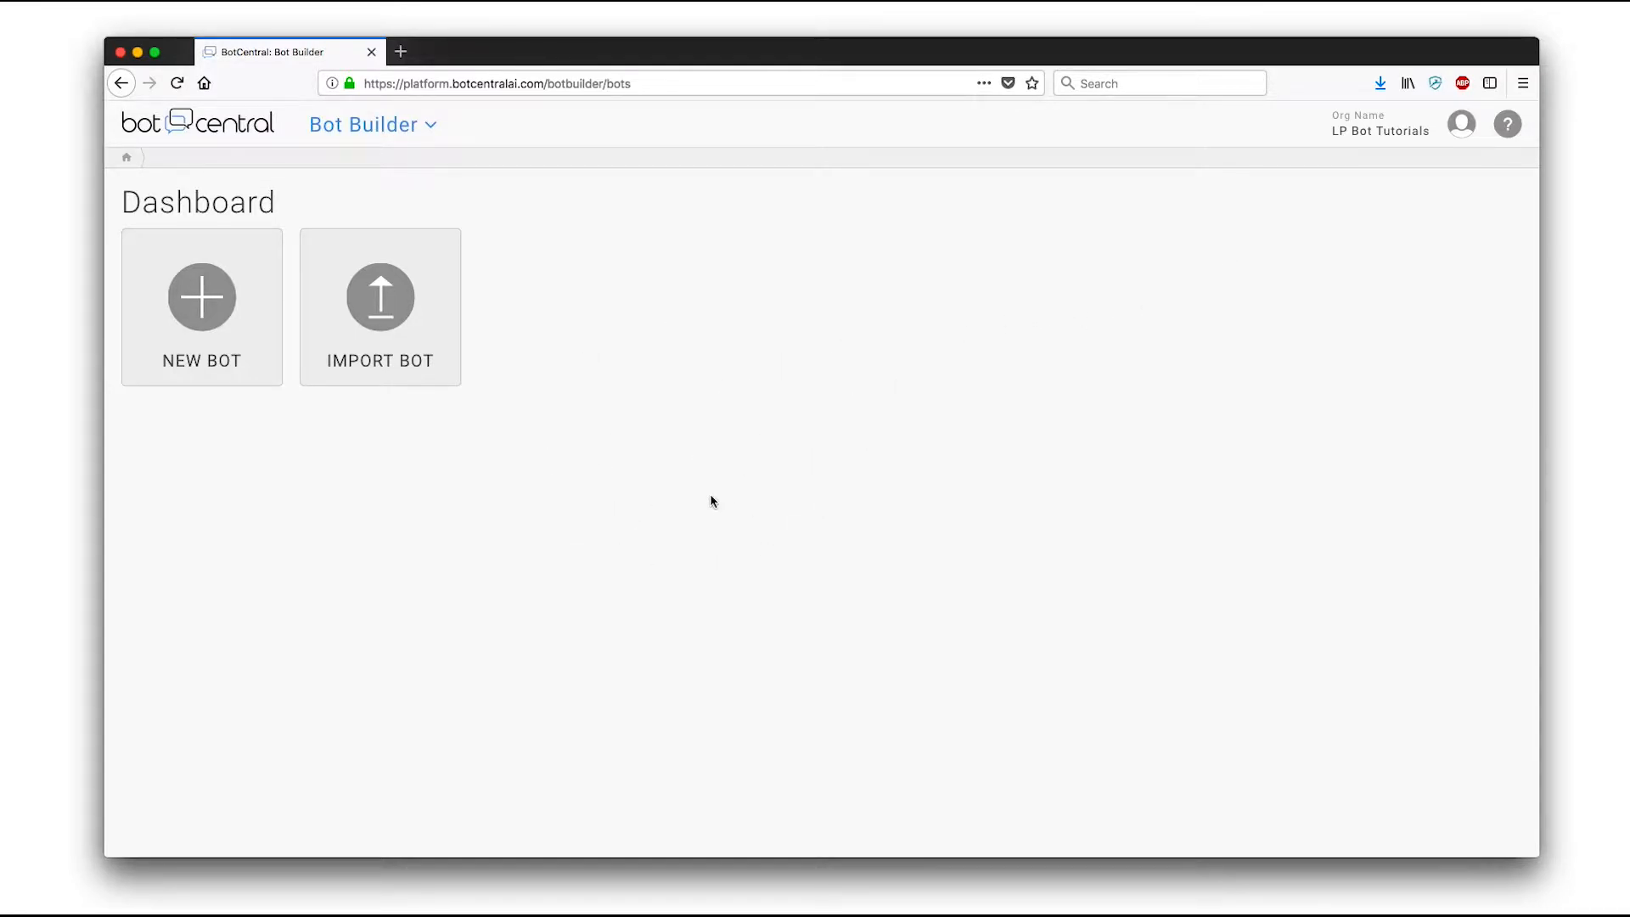
click(198, 312)
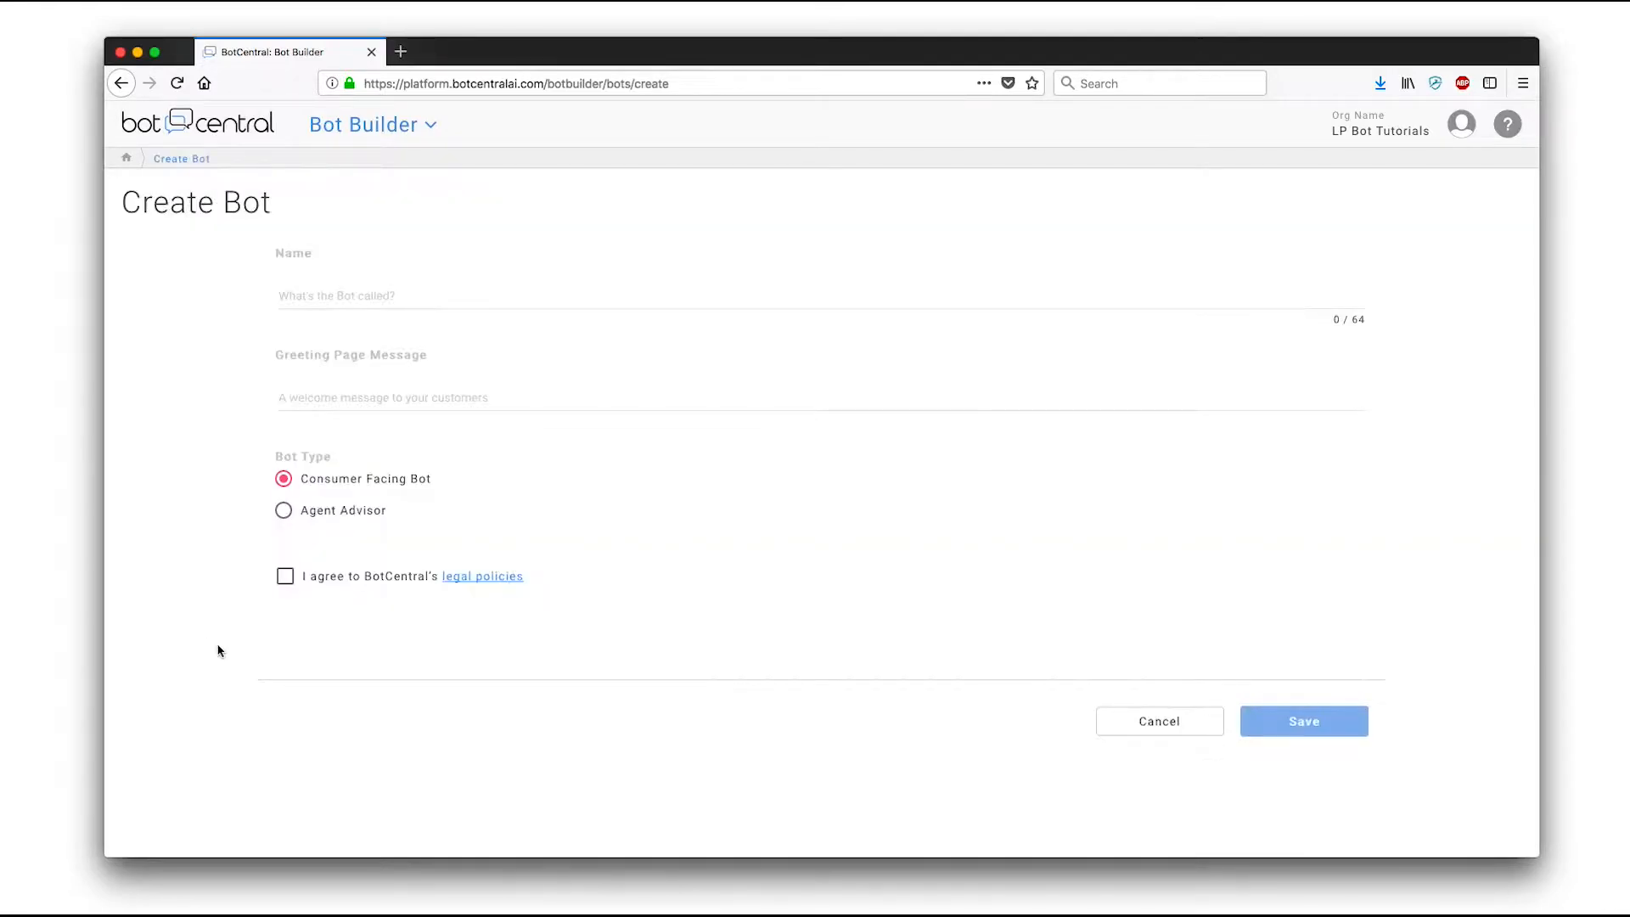
click(364, 299)
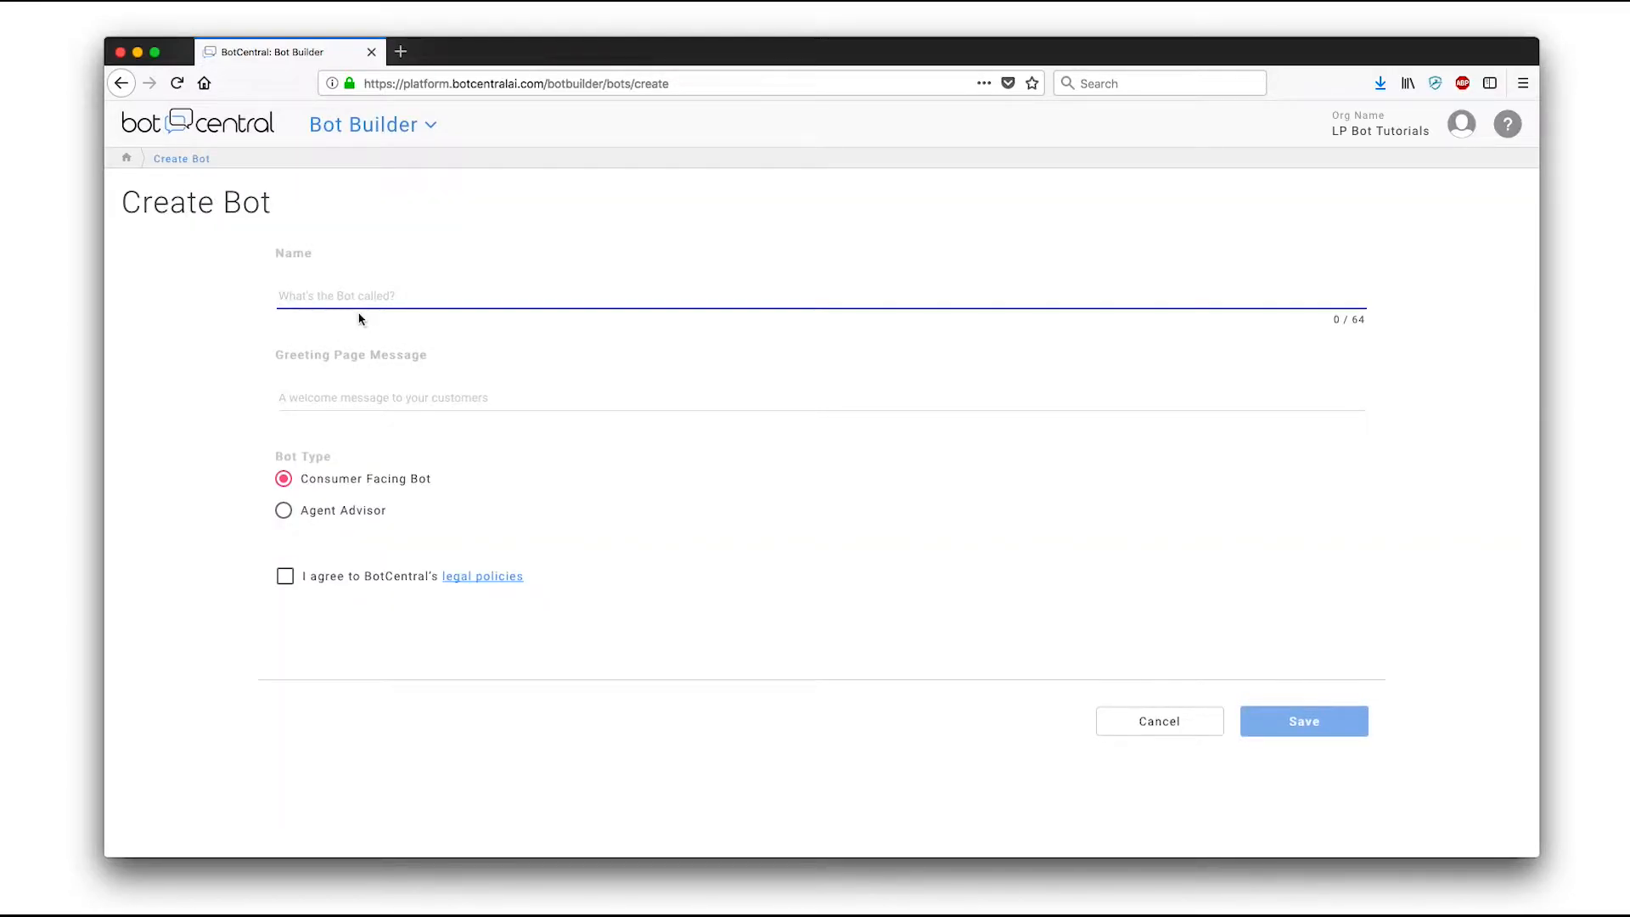
text(My FAQ Tutorial)
key(Tab)
text(Thanks for coming.)
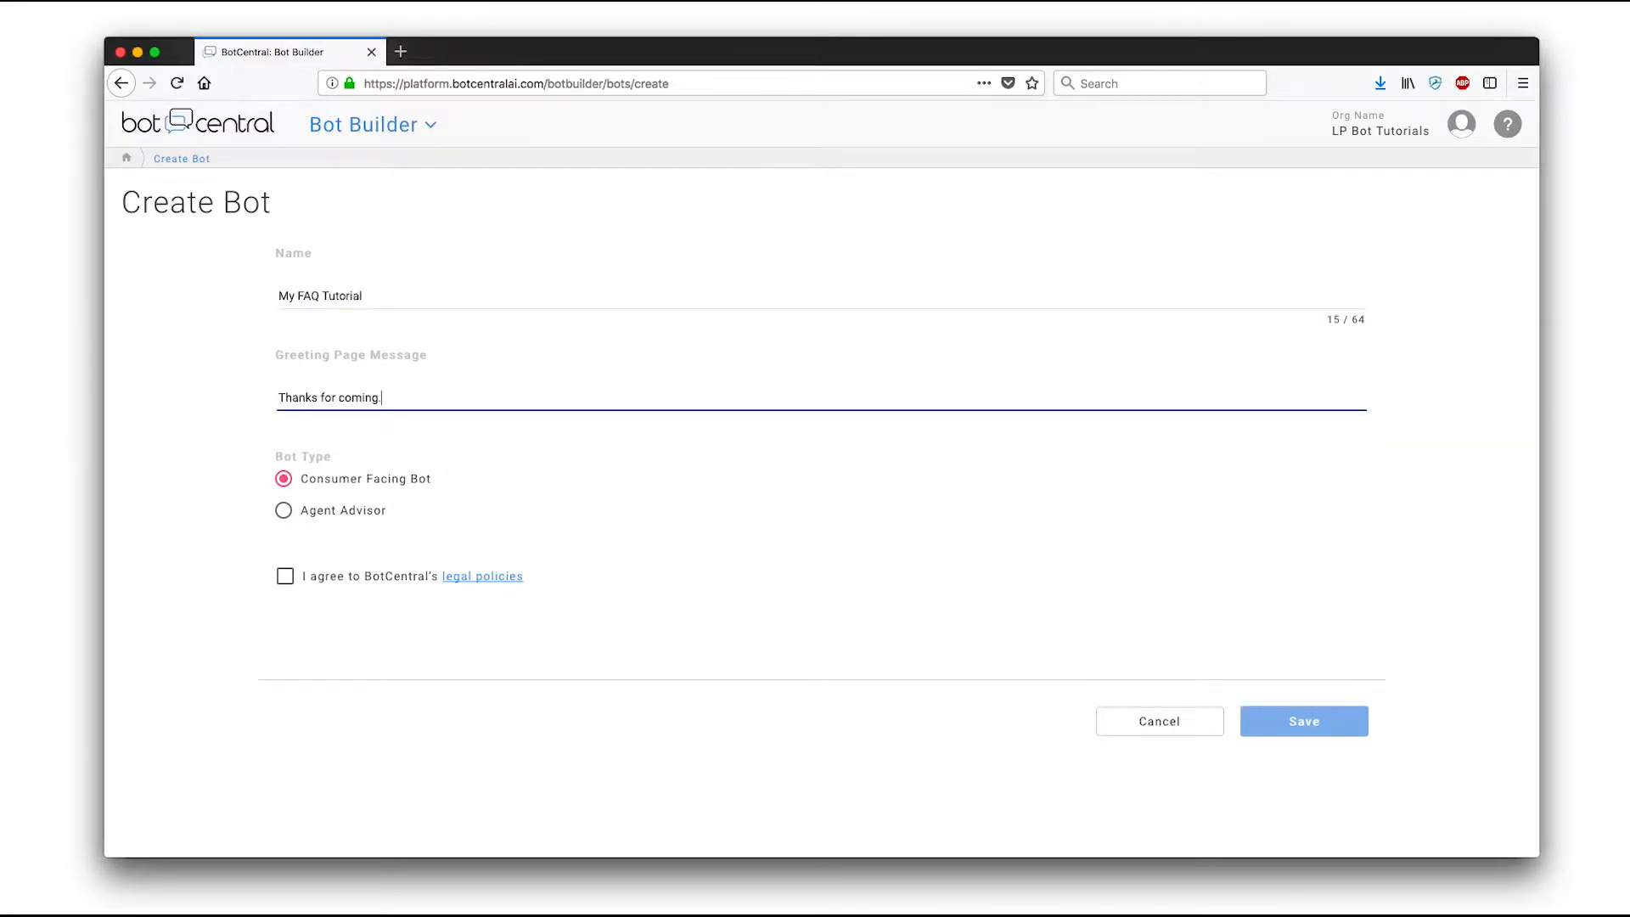
click(321, 581)
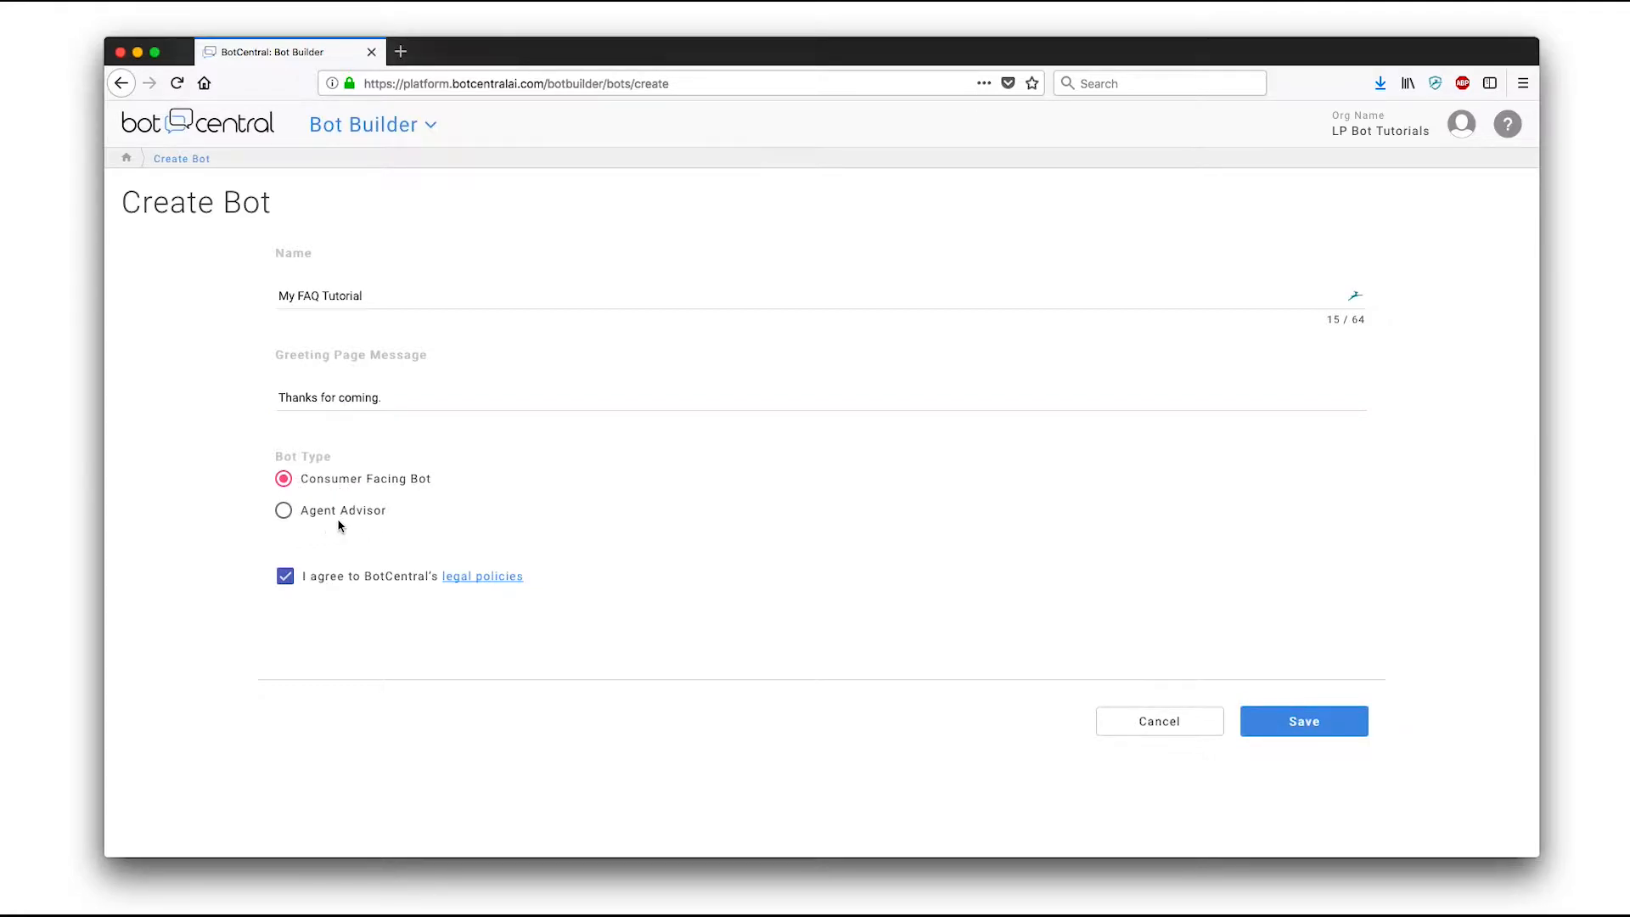
click(1302, 721)
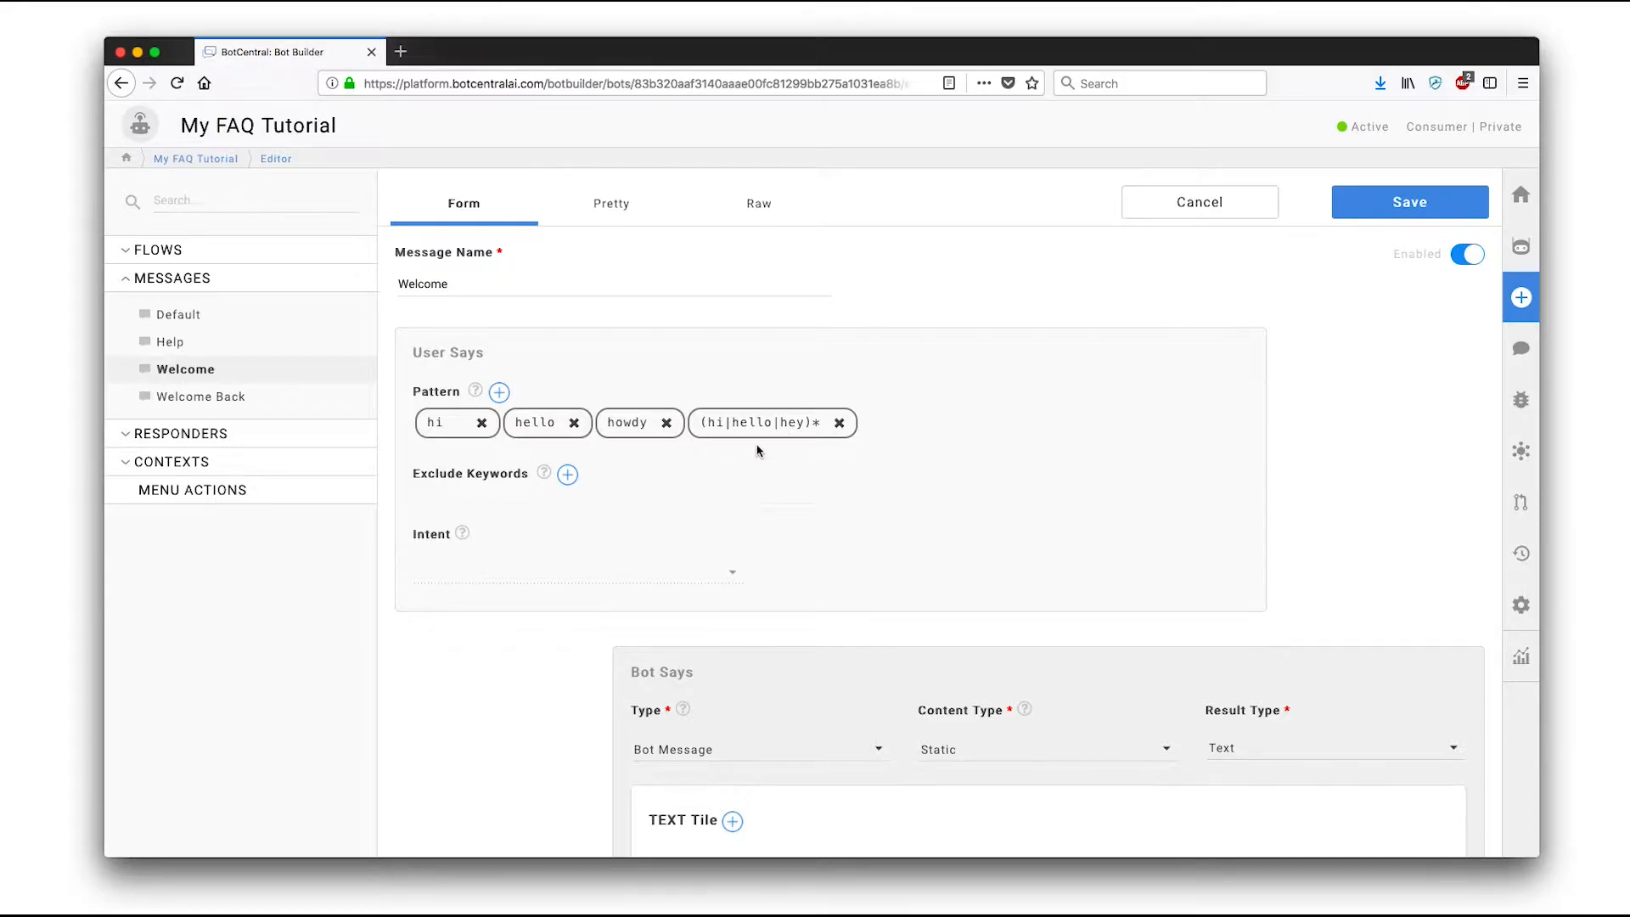
Set the Welcome message's type to Bot Response, keeping Static content and the Text result type
scroll(757, 450, down, 5)
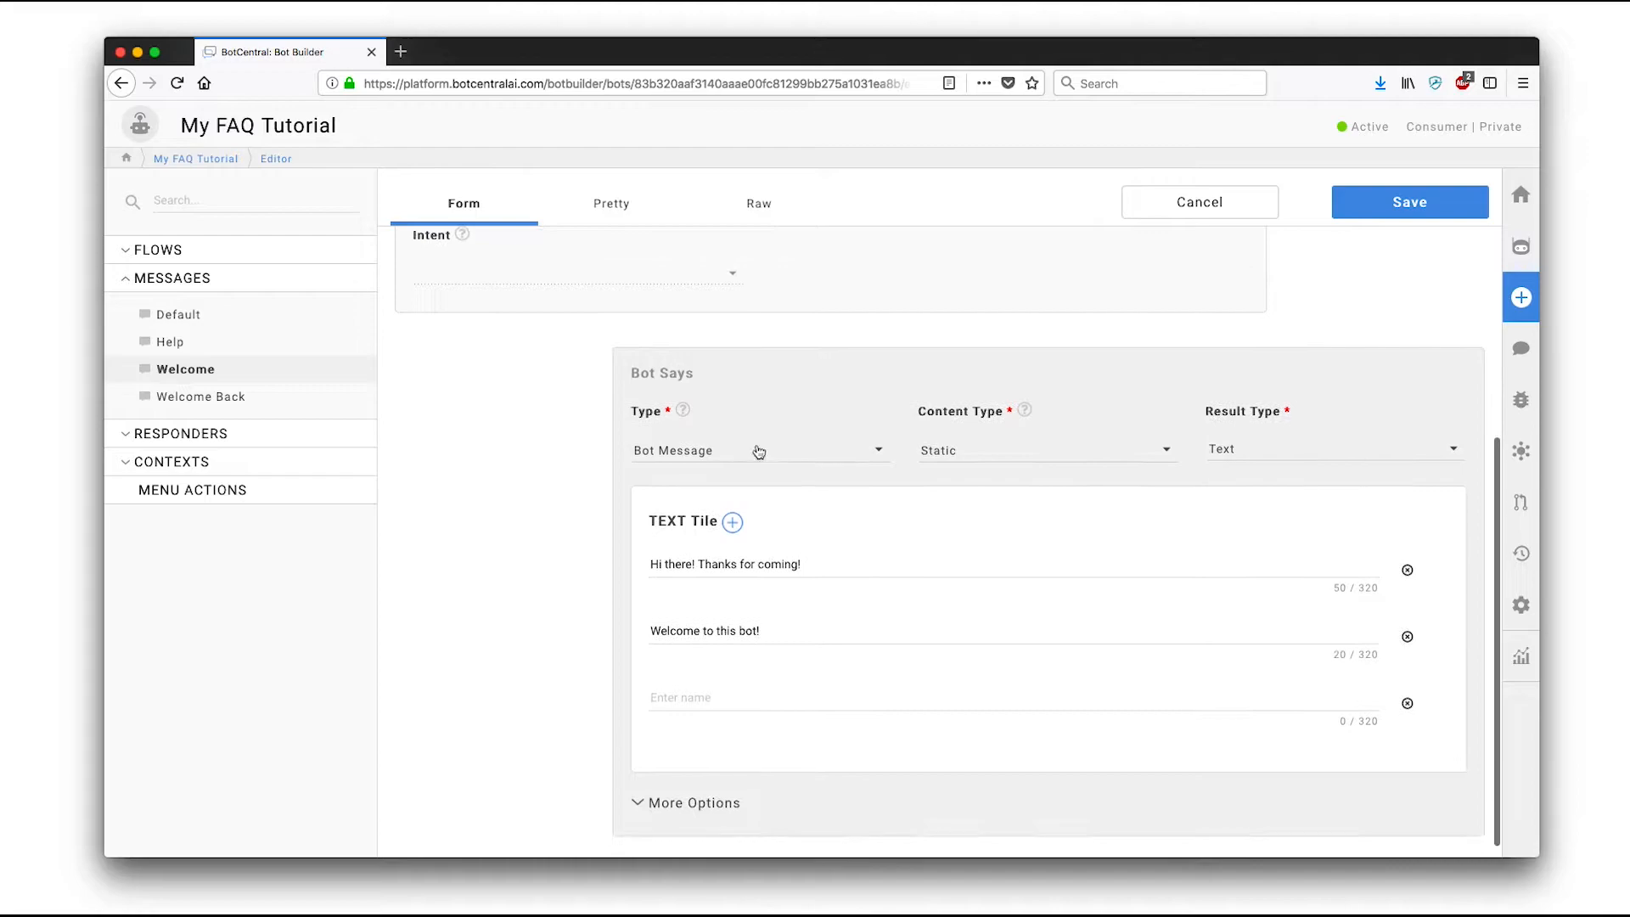
click(730, 454)
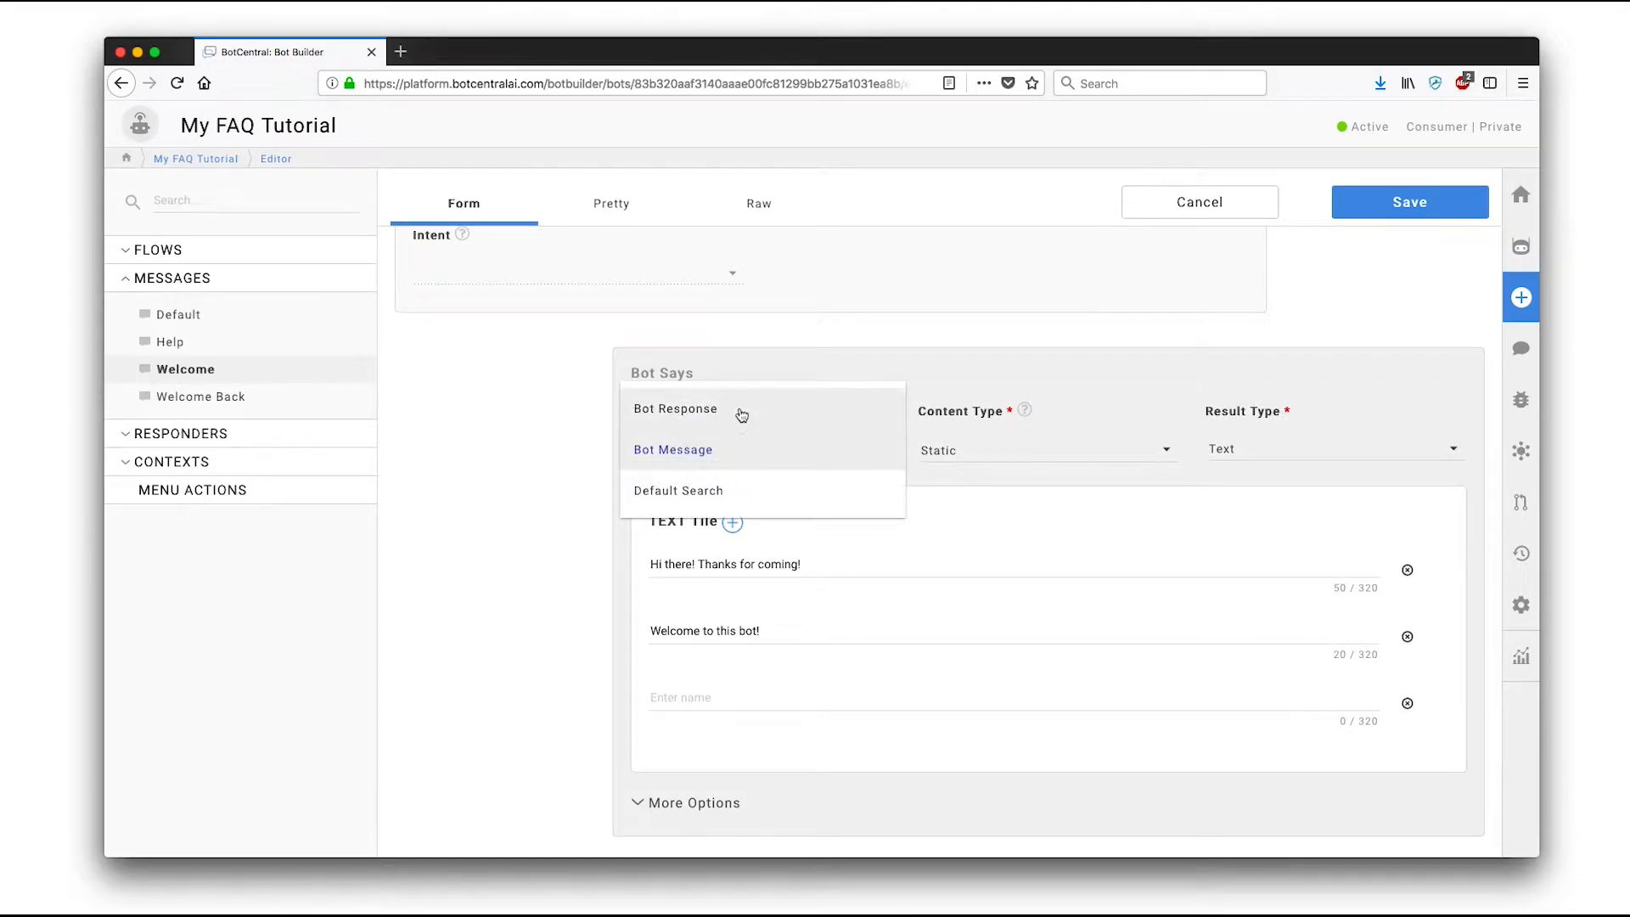
click(742, 408)
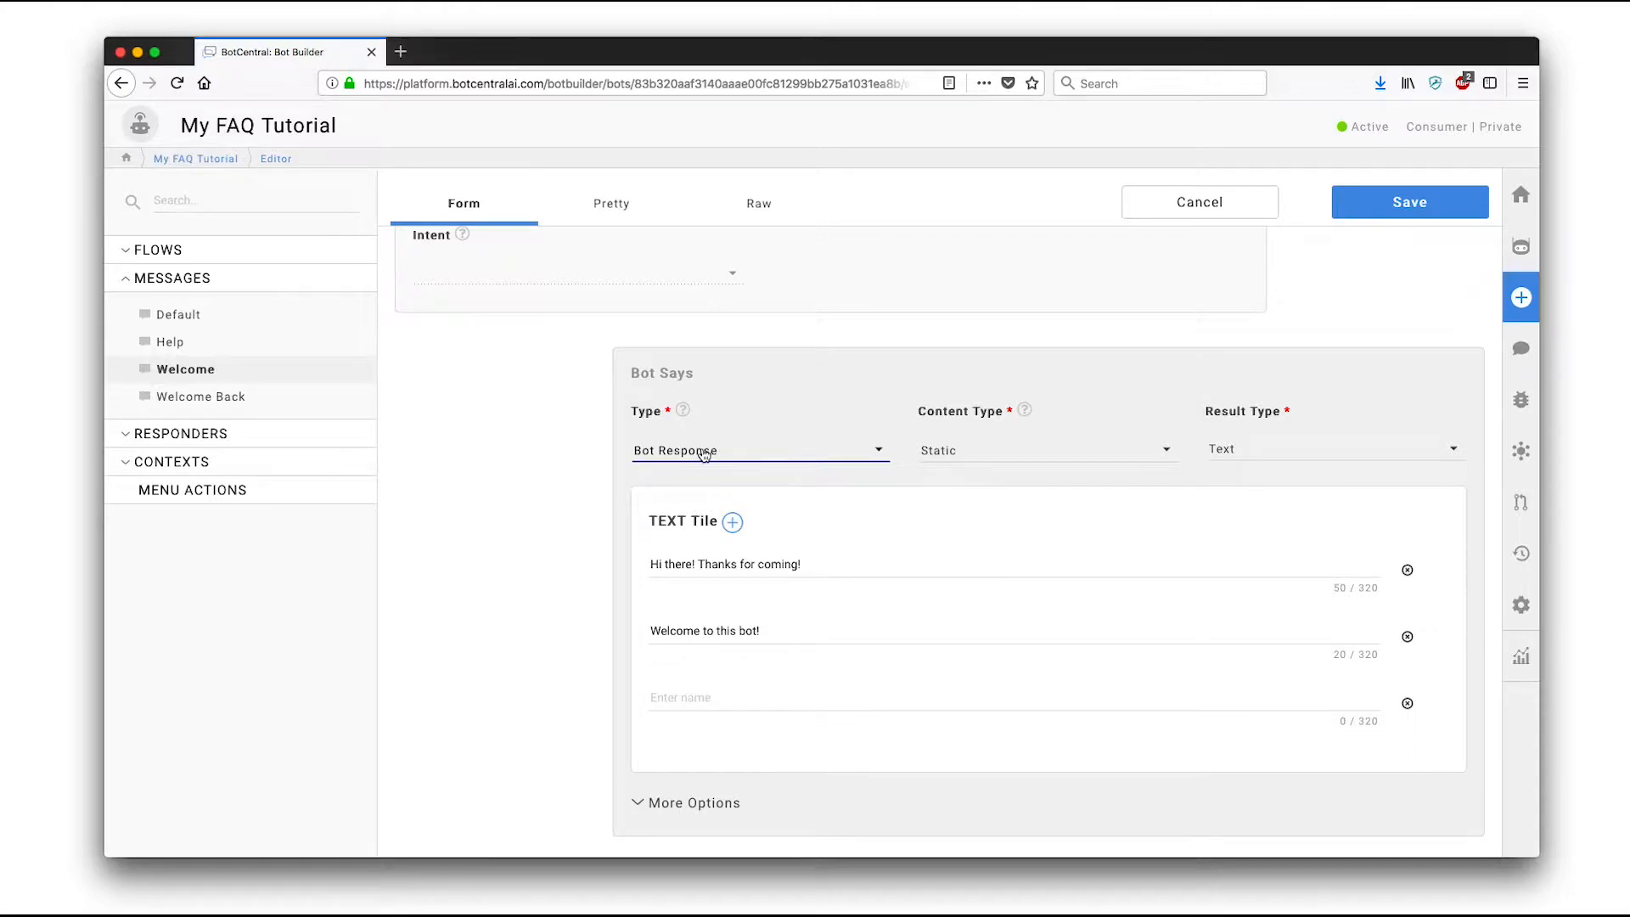
click(1034, 461)
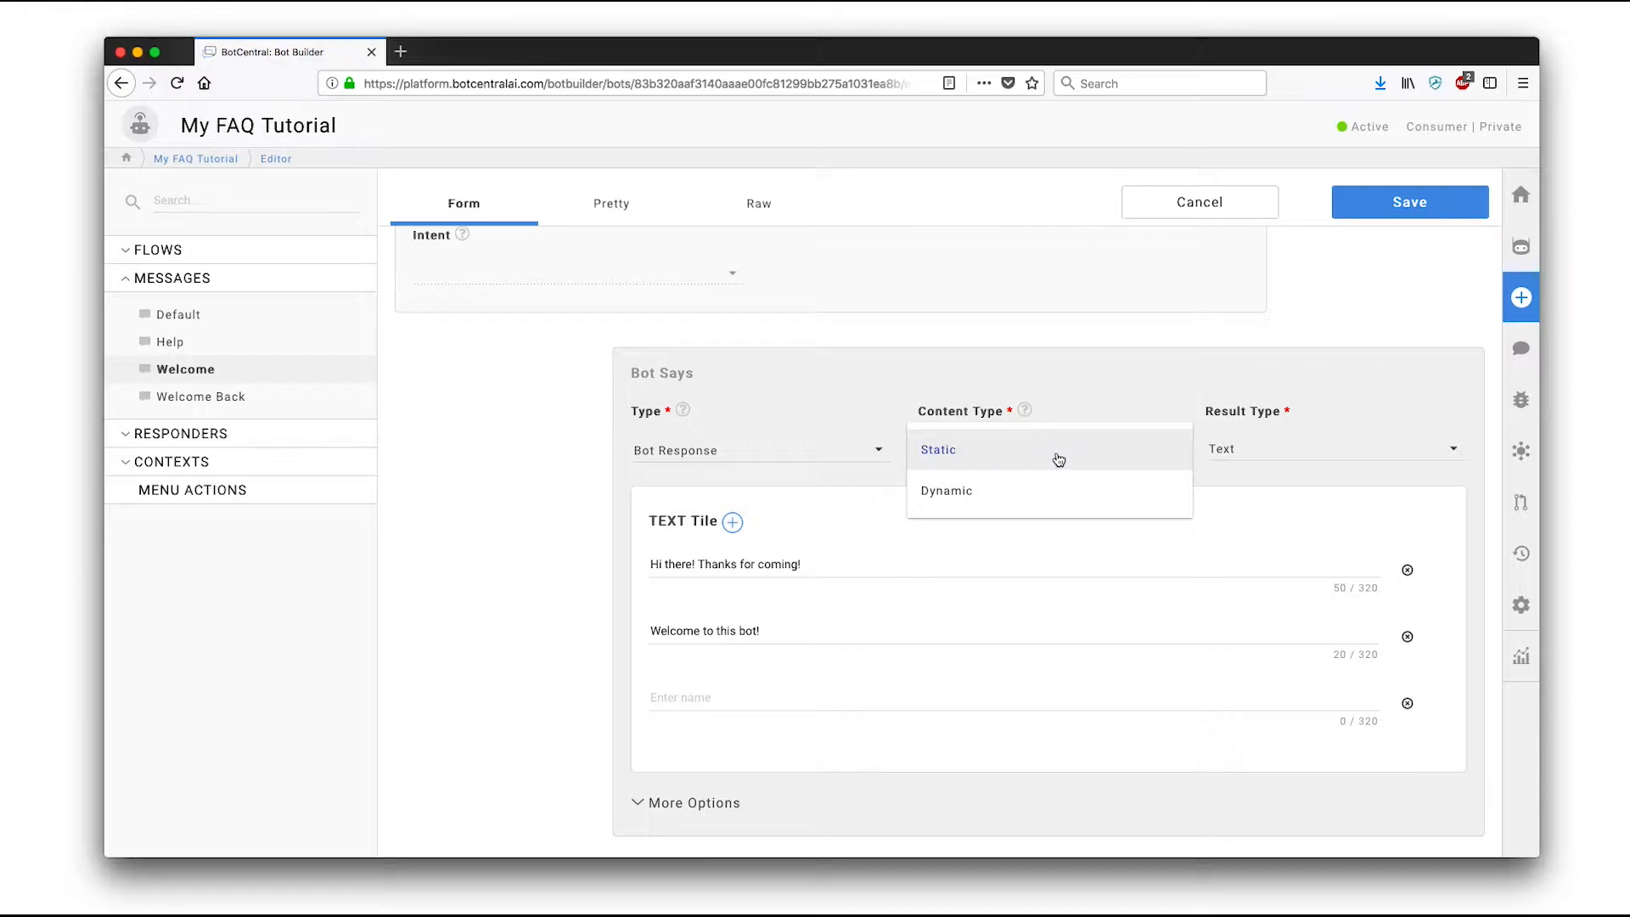
click(1058, 459)
click(1256, 452)
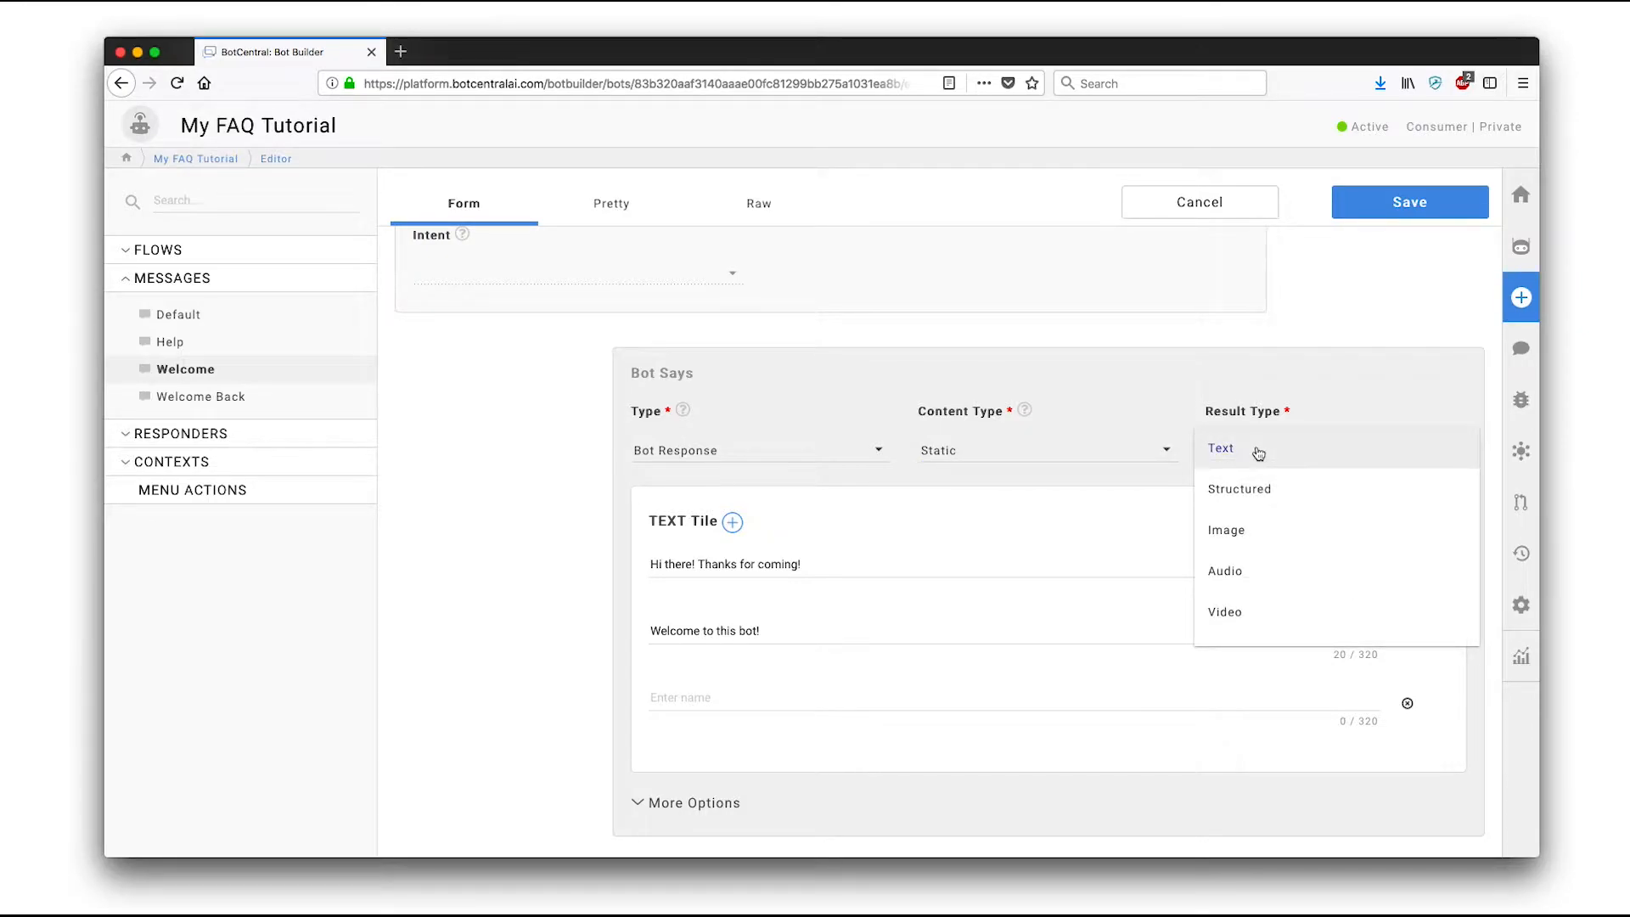
scroll(1287, 494, down, 1)
scroll(1287, 494, up, 1)
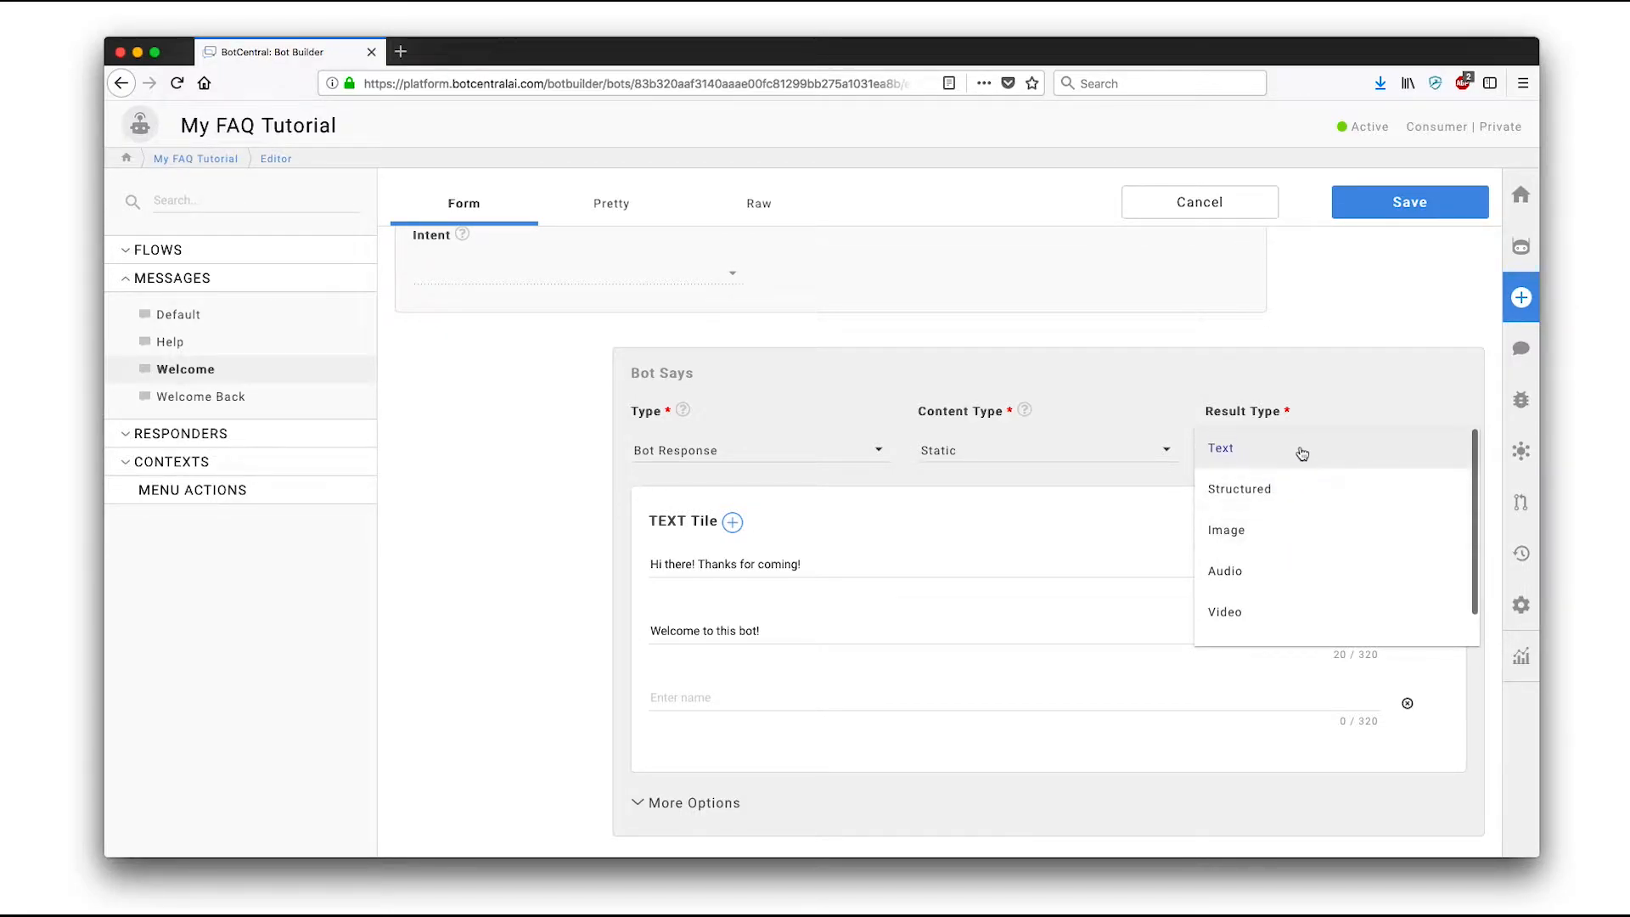
click(1262, 458)
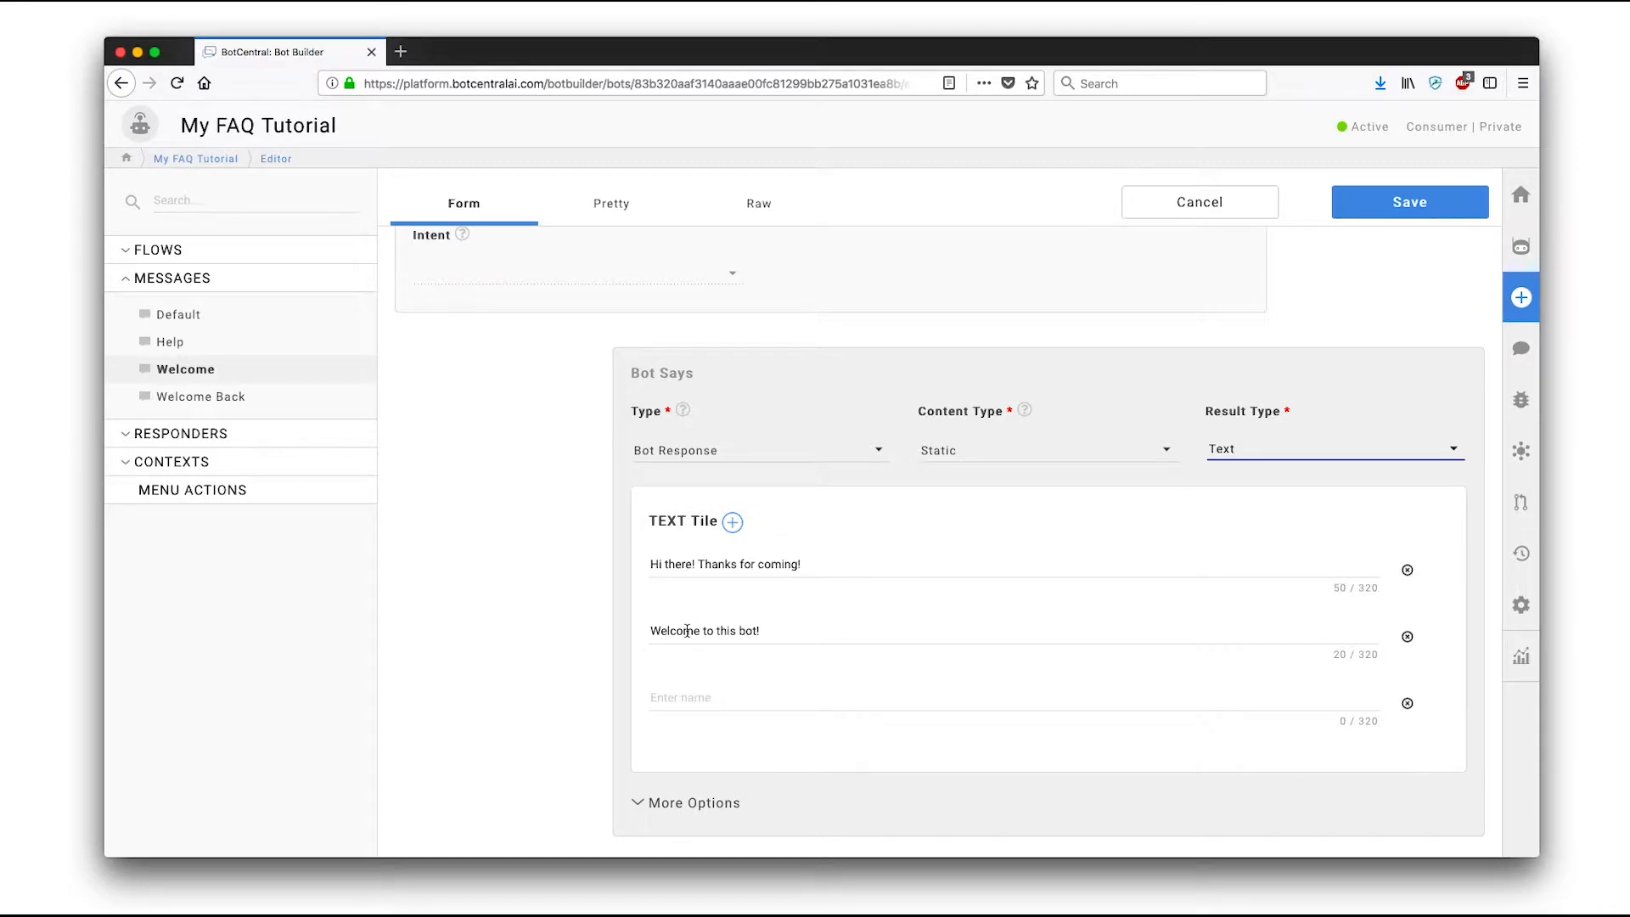
Reduce the Welcome message to one text tile reading "Welcome to this FAQ Tutorial. Ask me about the platform and I'll do my best to answer..."
click(1407, 703)
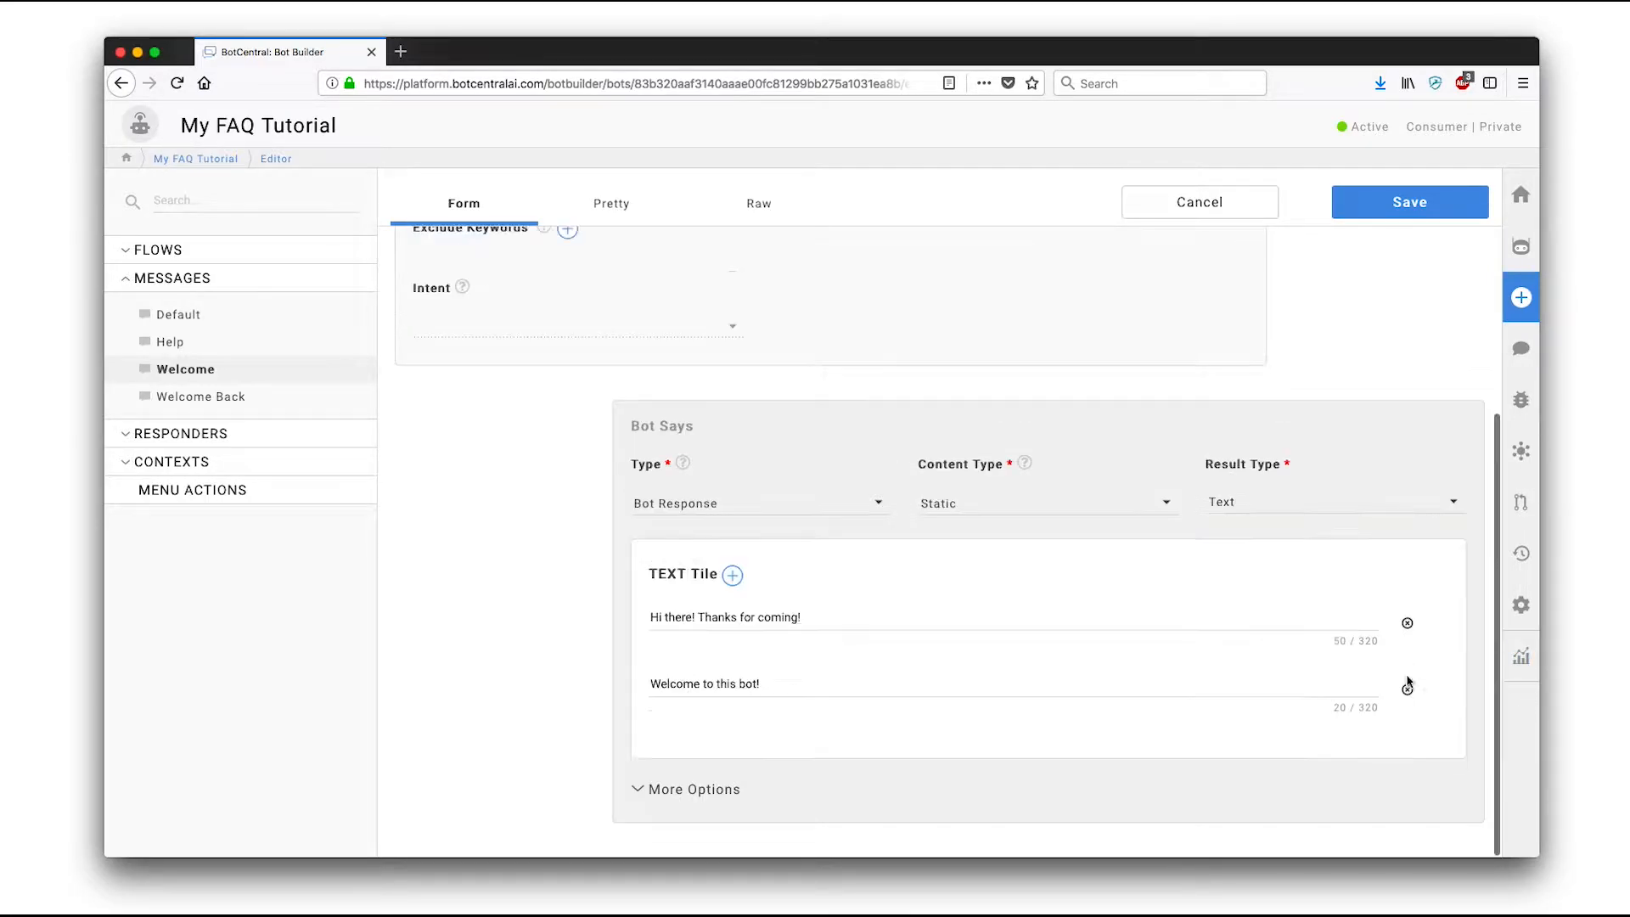
click(1407, 689)
triple_click(838, 690)
text(Welcome to this FAQ Tutorial. Ask me about the platform and I'll do my best to answer...)
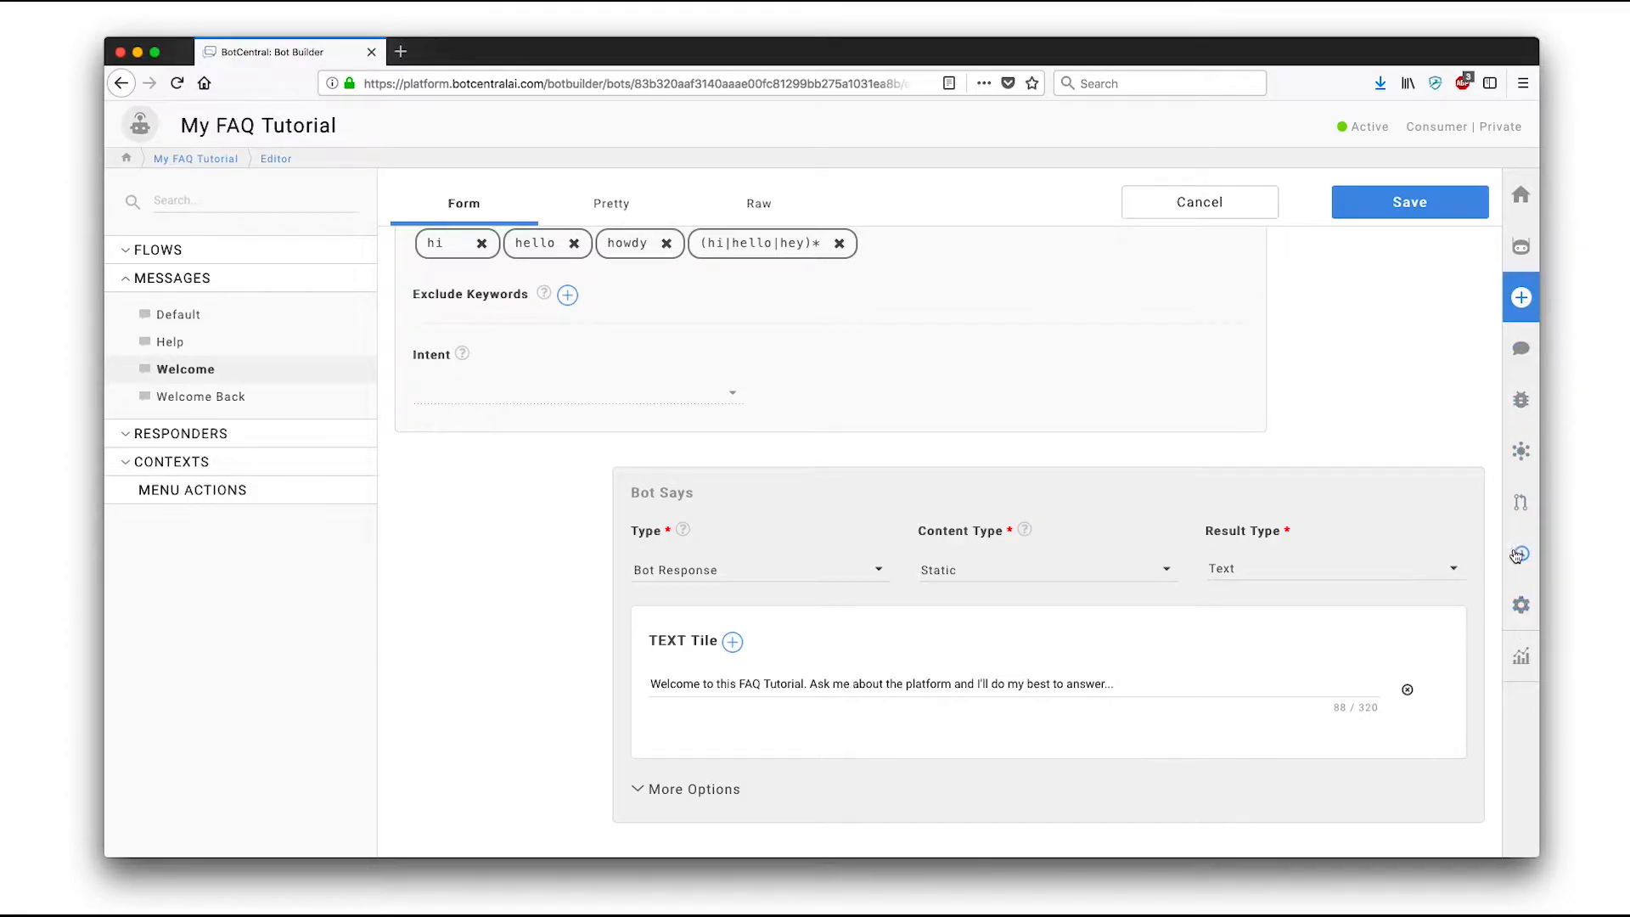
View the options for adding new bot items, and send "hello" to the bot in the preview chat
click(1520, 298)
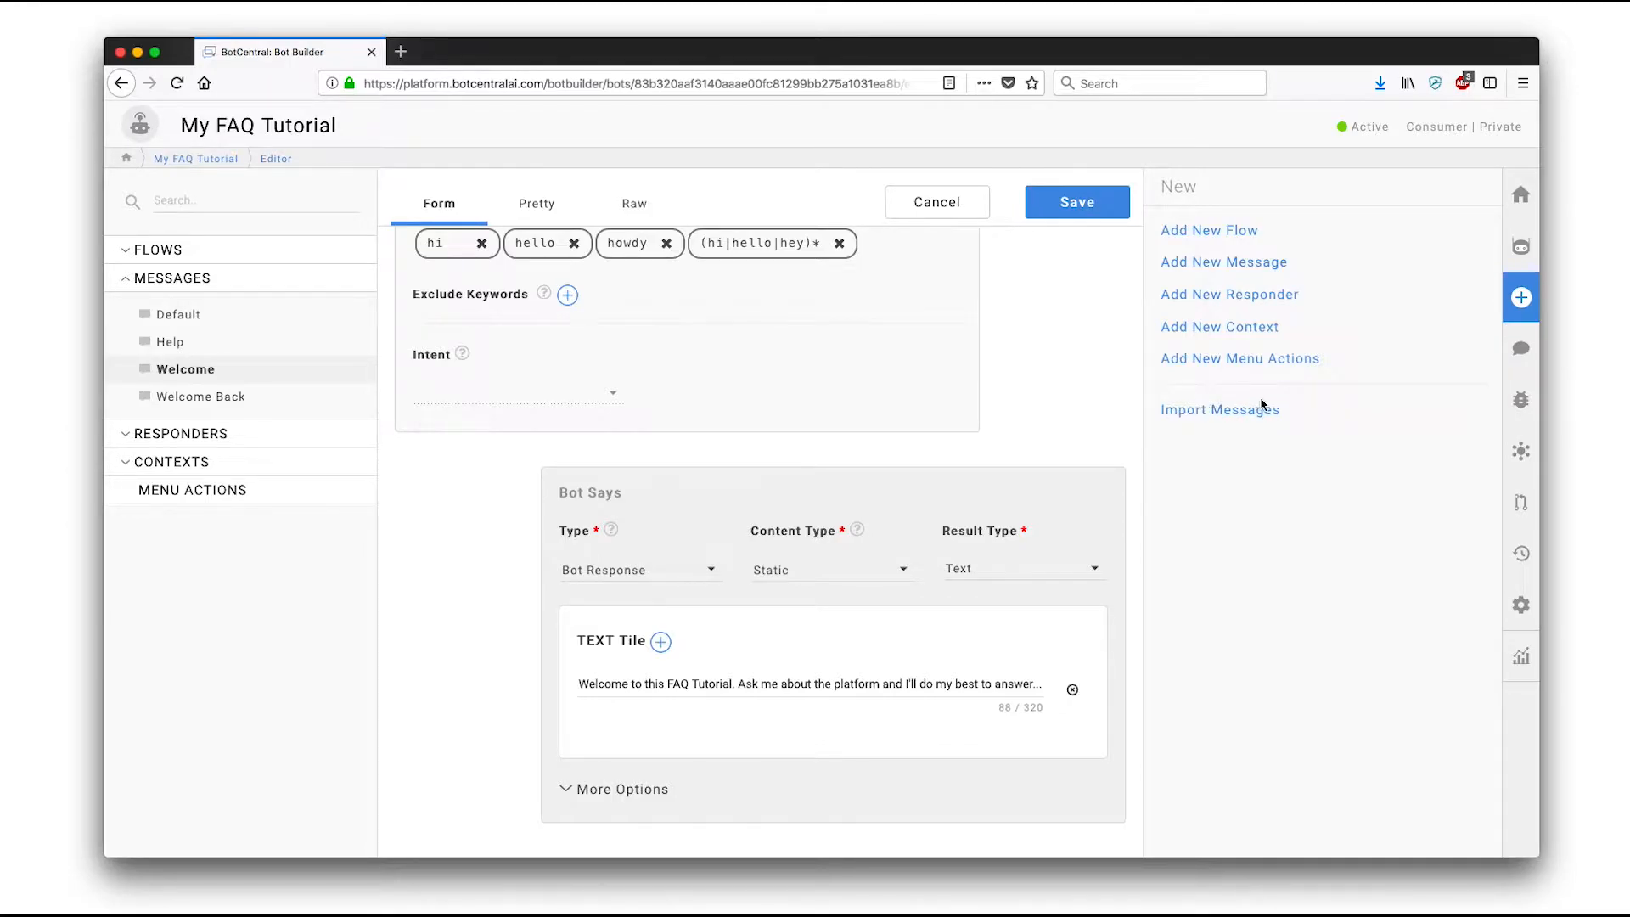
click(1523, 350)
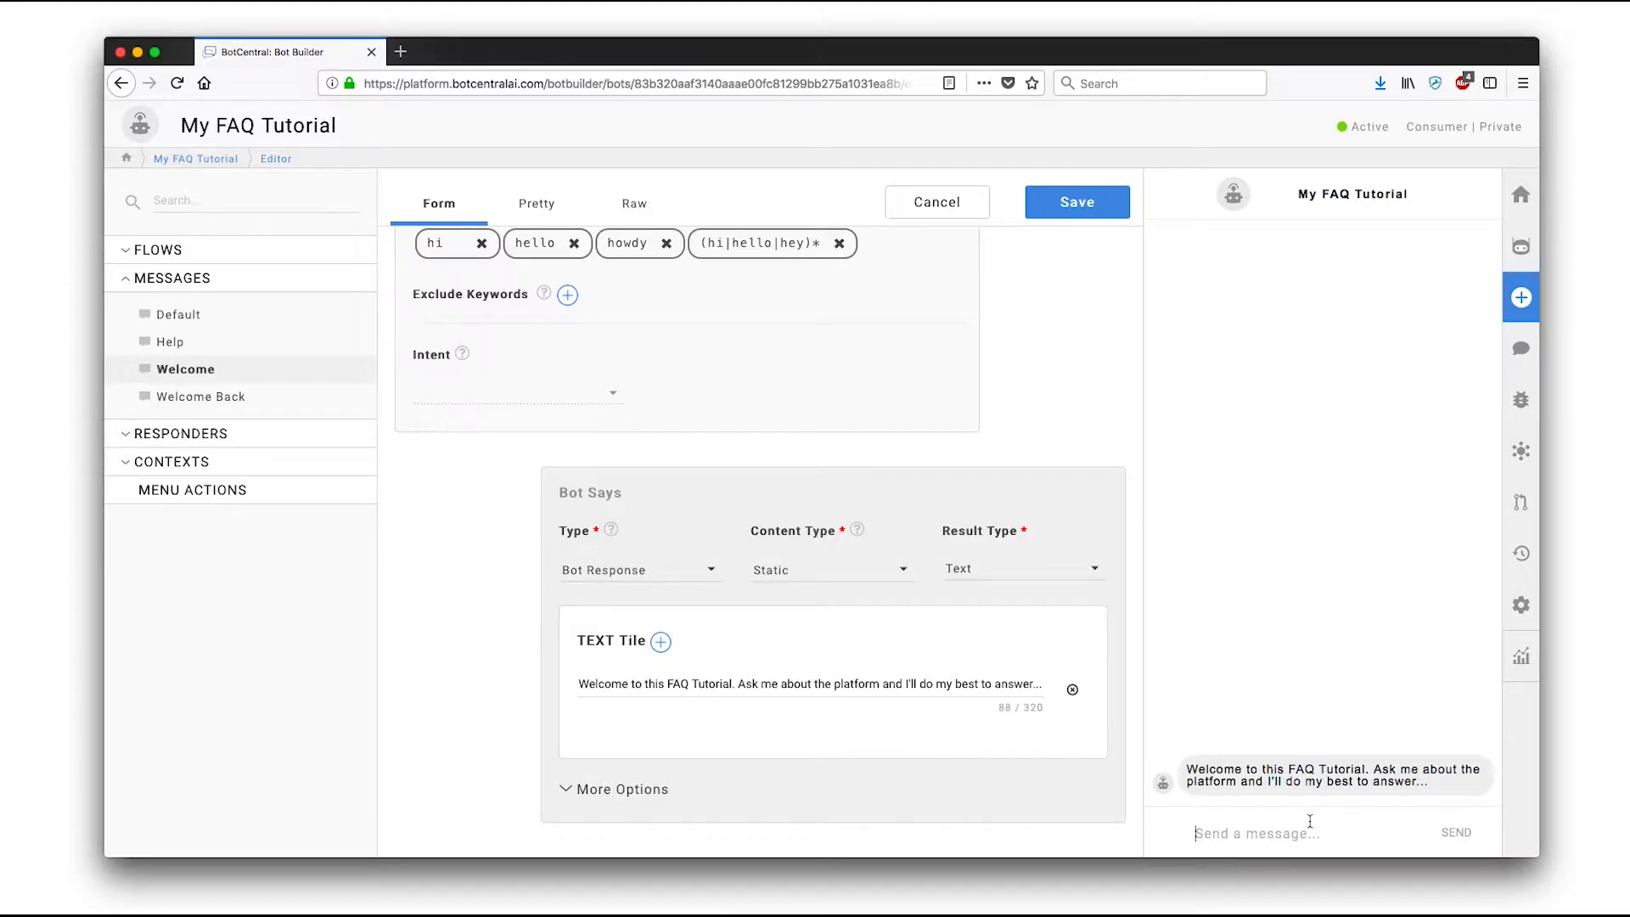
click(1310, 821)
text(hello)
key(Return)
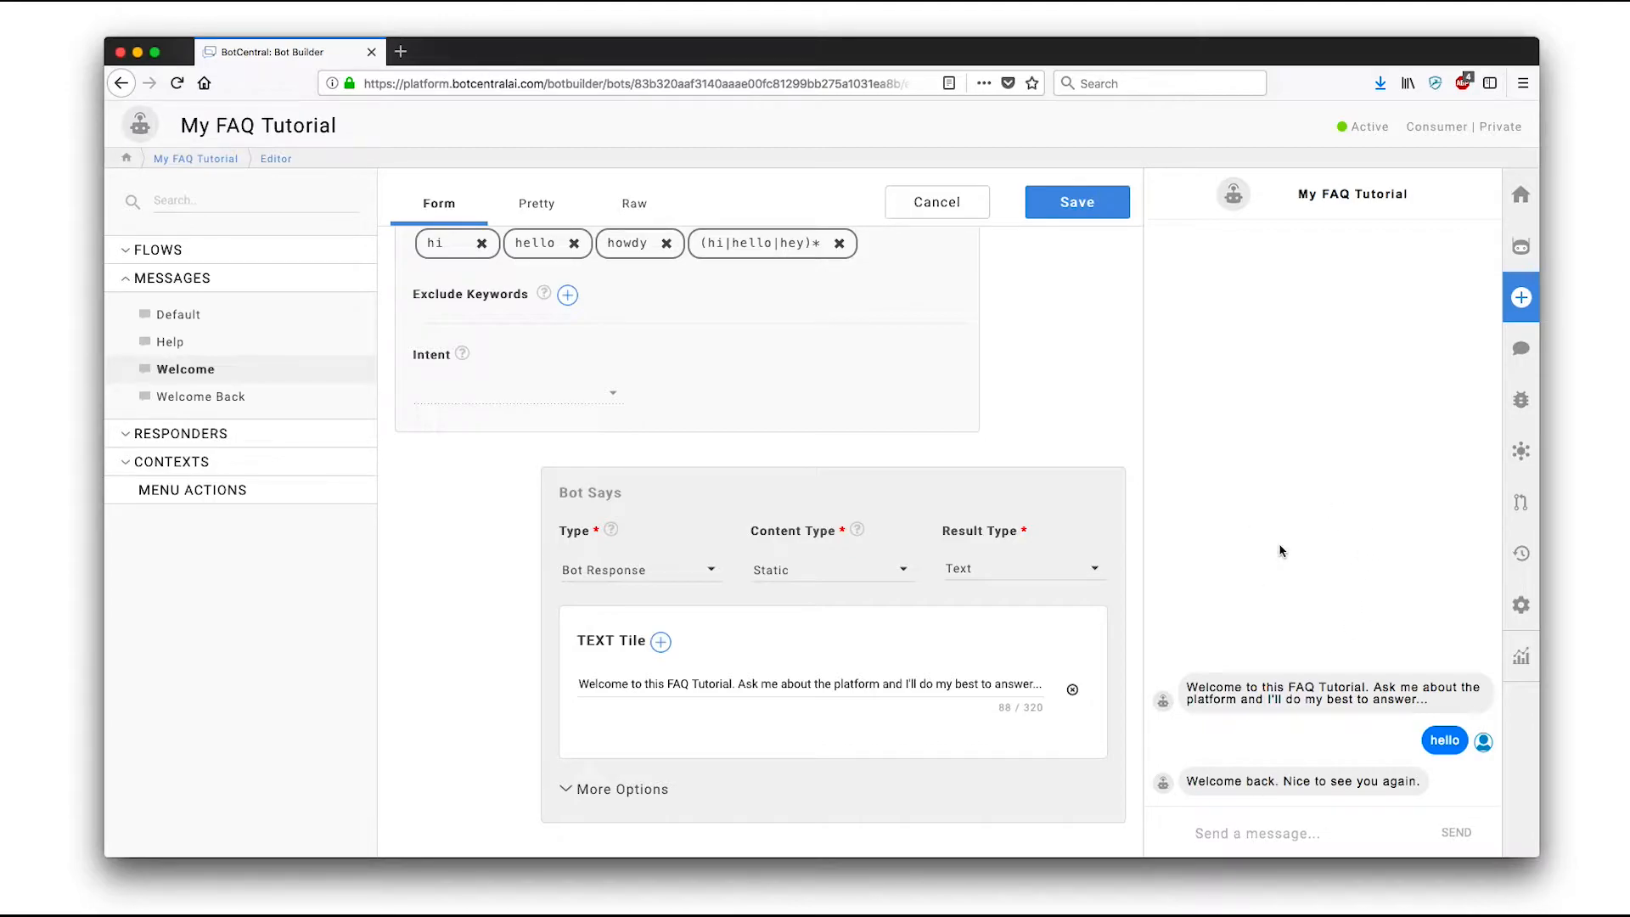
Send "display userid" to the bot in the preview chat and copy the user ID it returns
click(1520, 402)
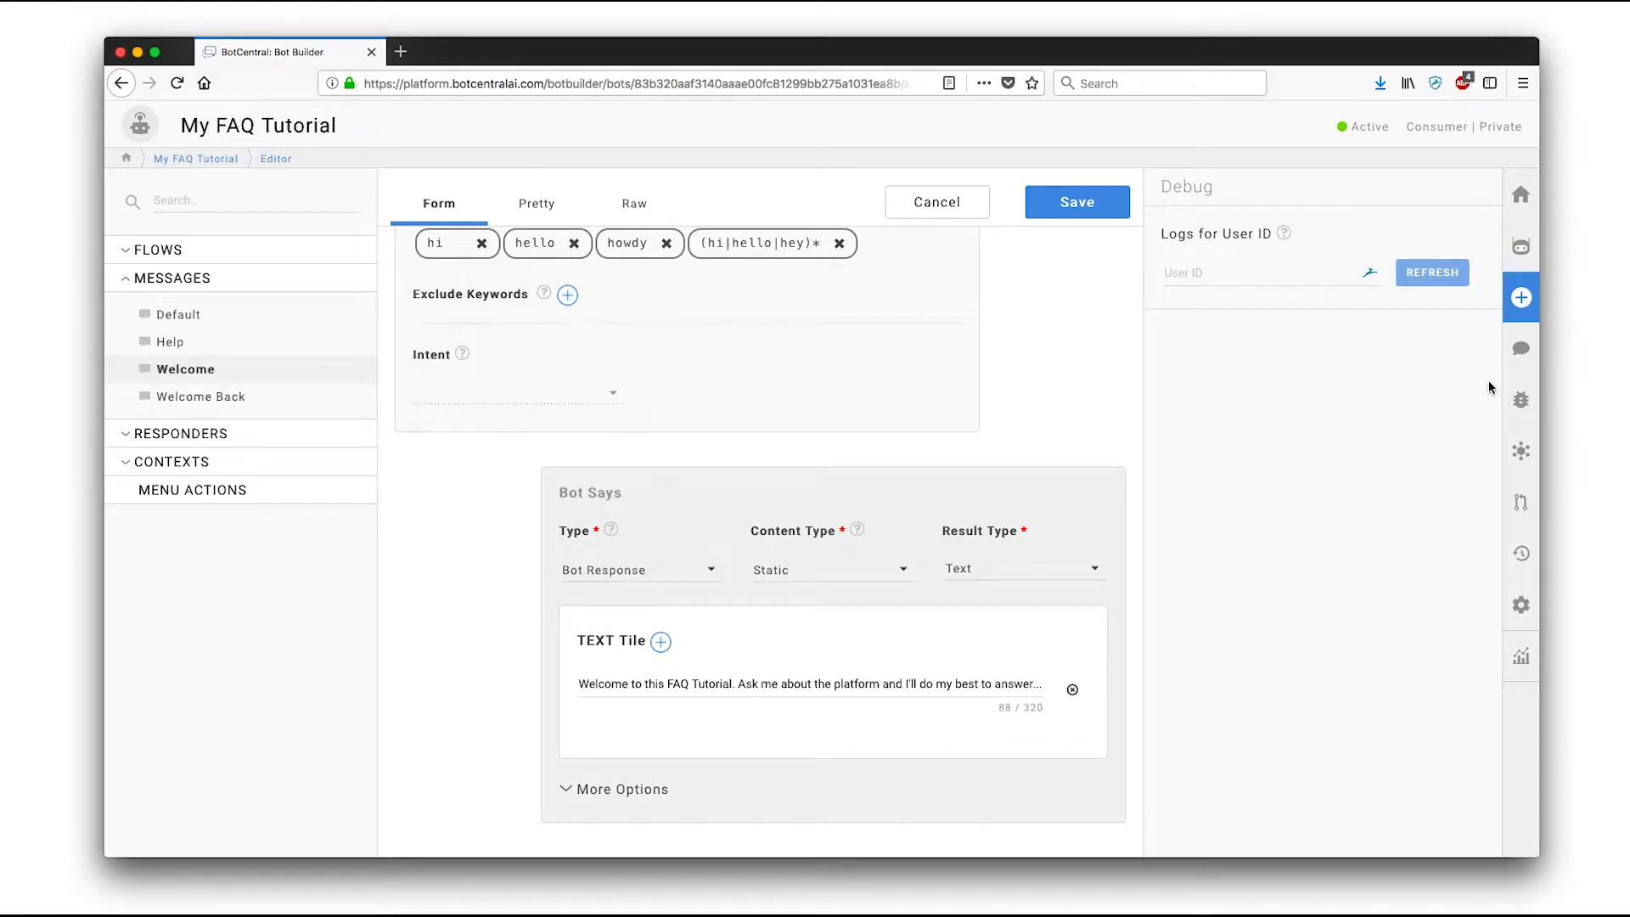
click(1521, 348)
click(1353, 832)
text(di)
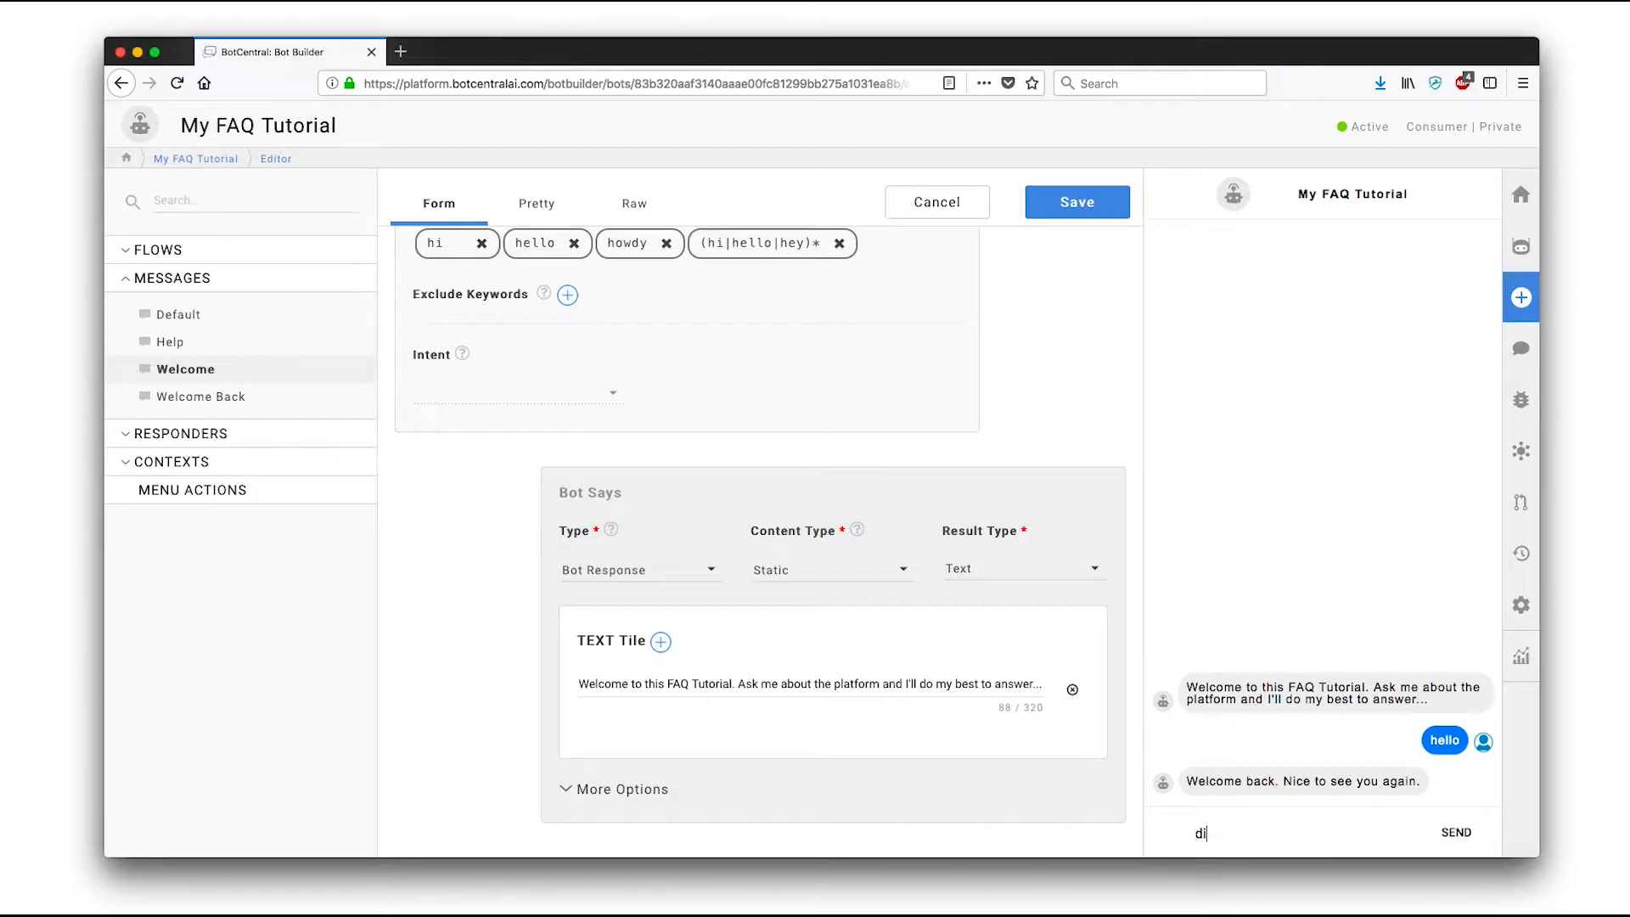
text(splay userid)
key(Return)
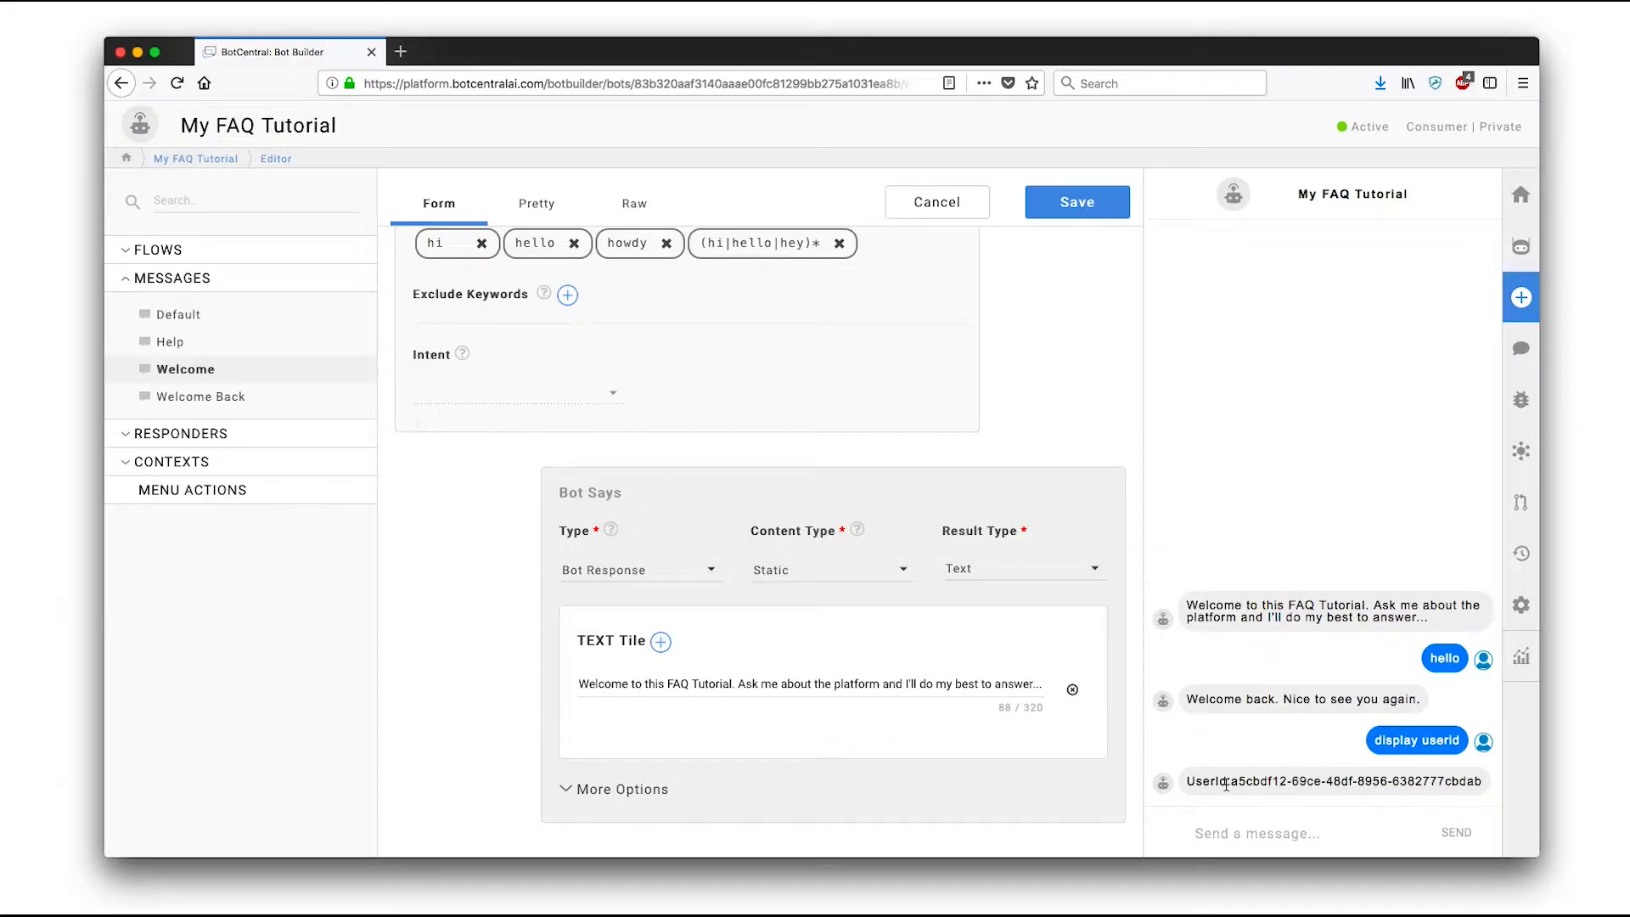
drag(1230, 781, 1487, 781)
key(super+c)
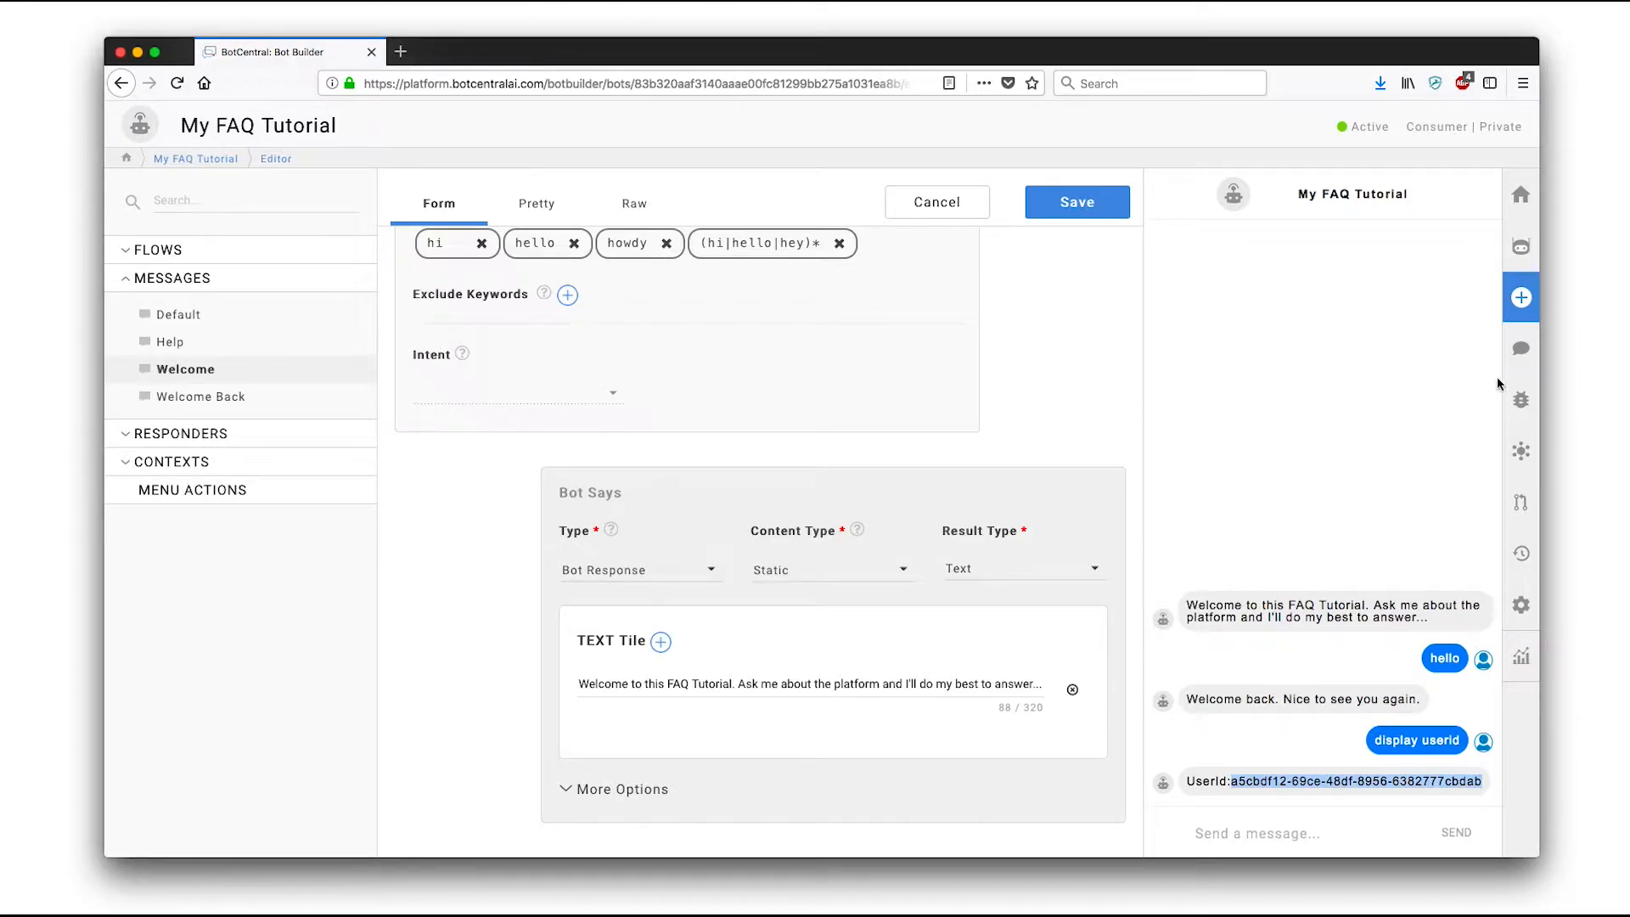
Load the debug logs for the copied user ID and review the processing entries for the chat messages
click(1520, 399)
click(1299, 276)
key(super+v)
click(1429, 276)
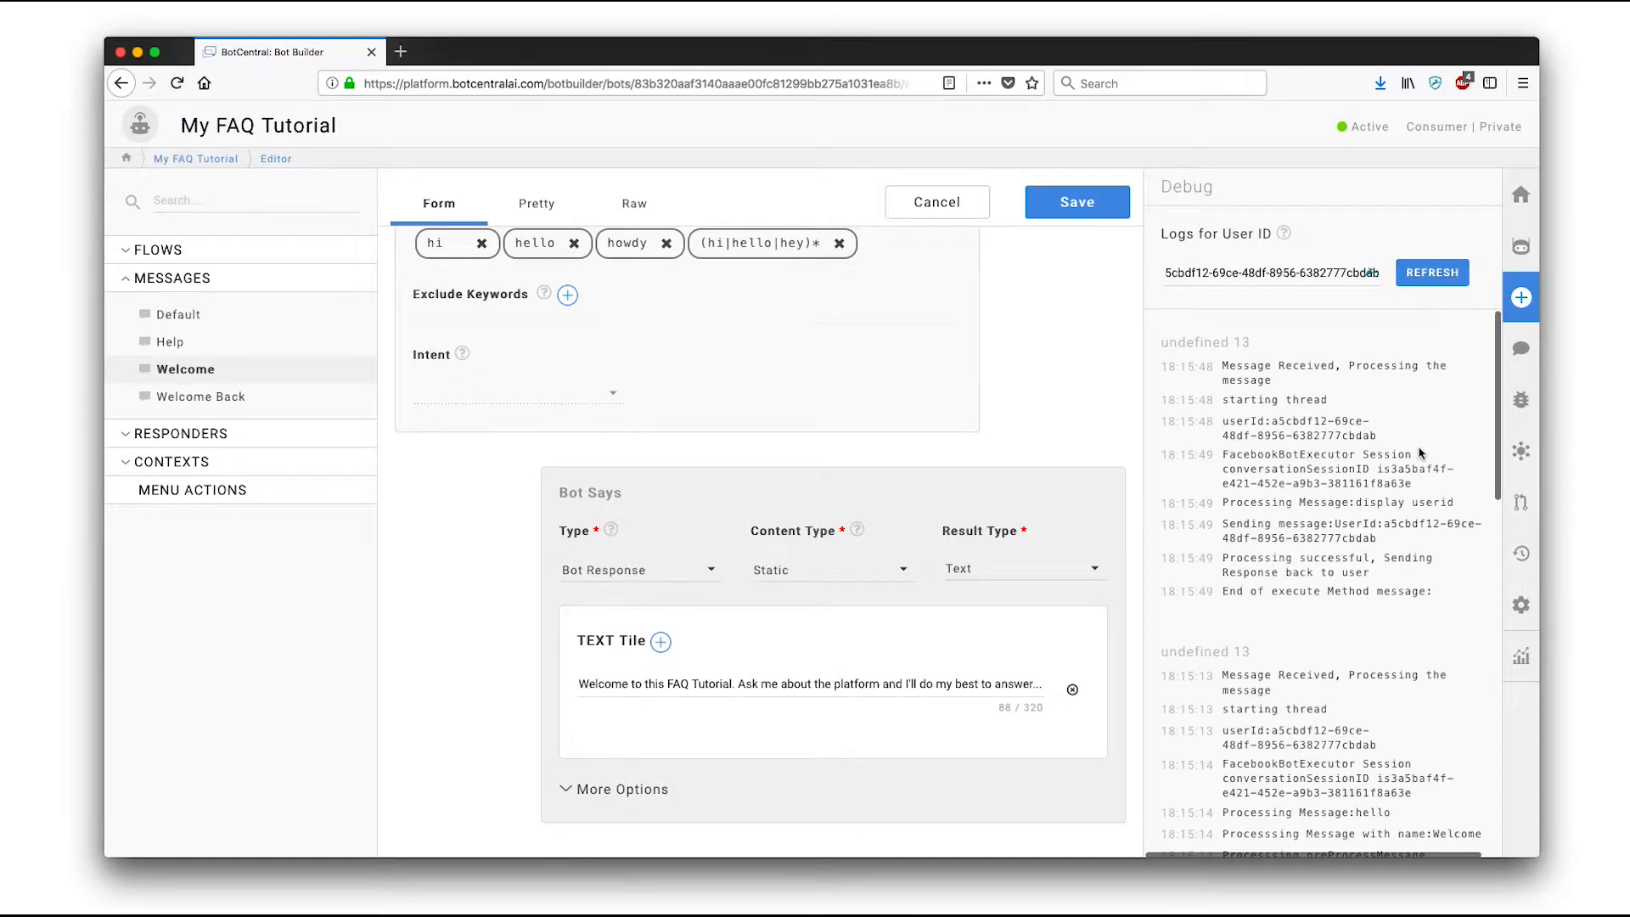
scroll(1335, 467, down, 5)
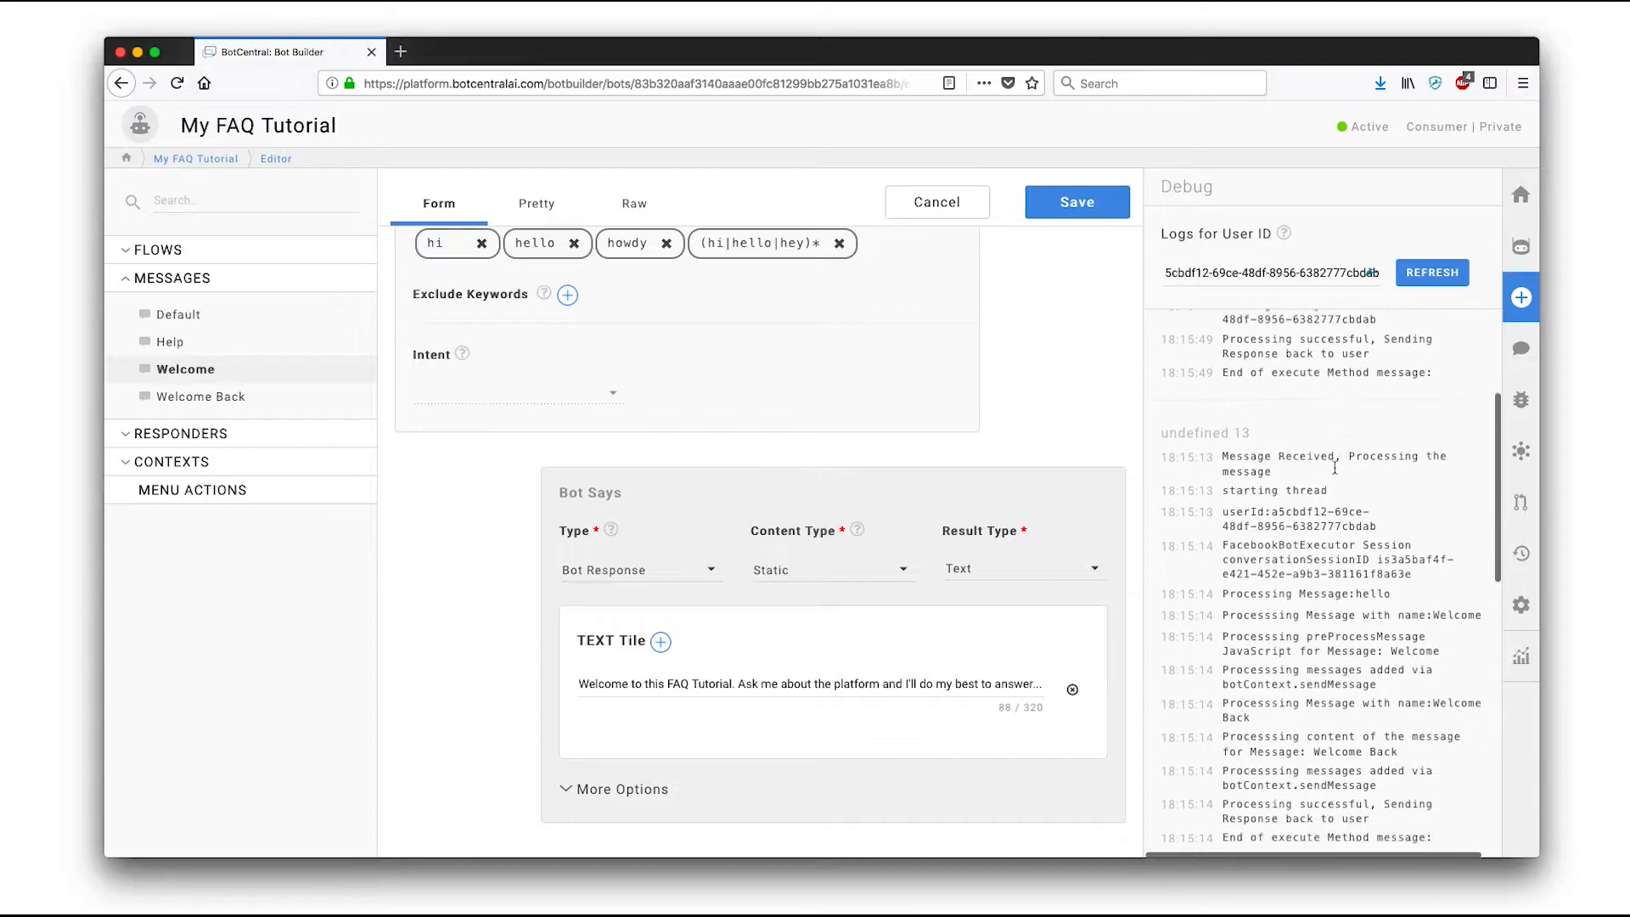
scroll(1335, 473, down, 10)
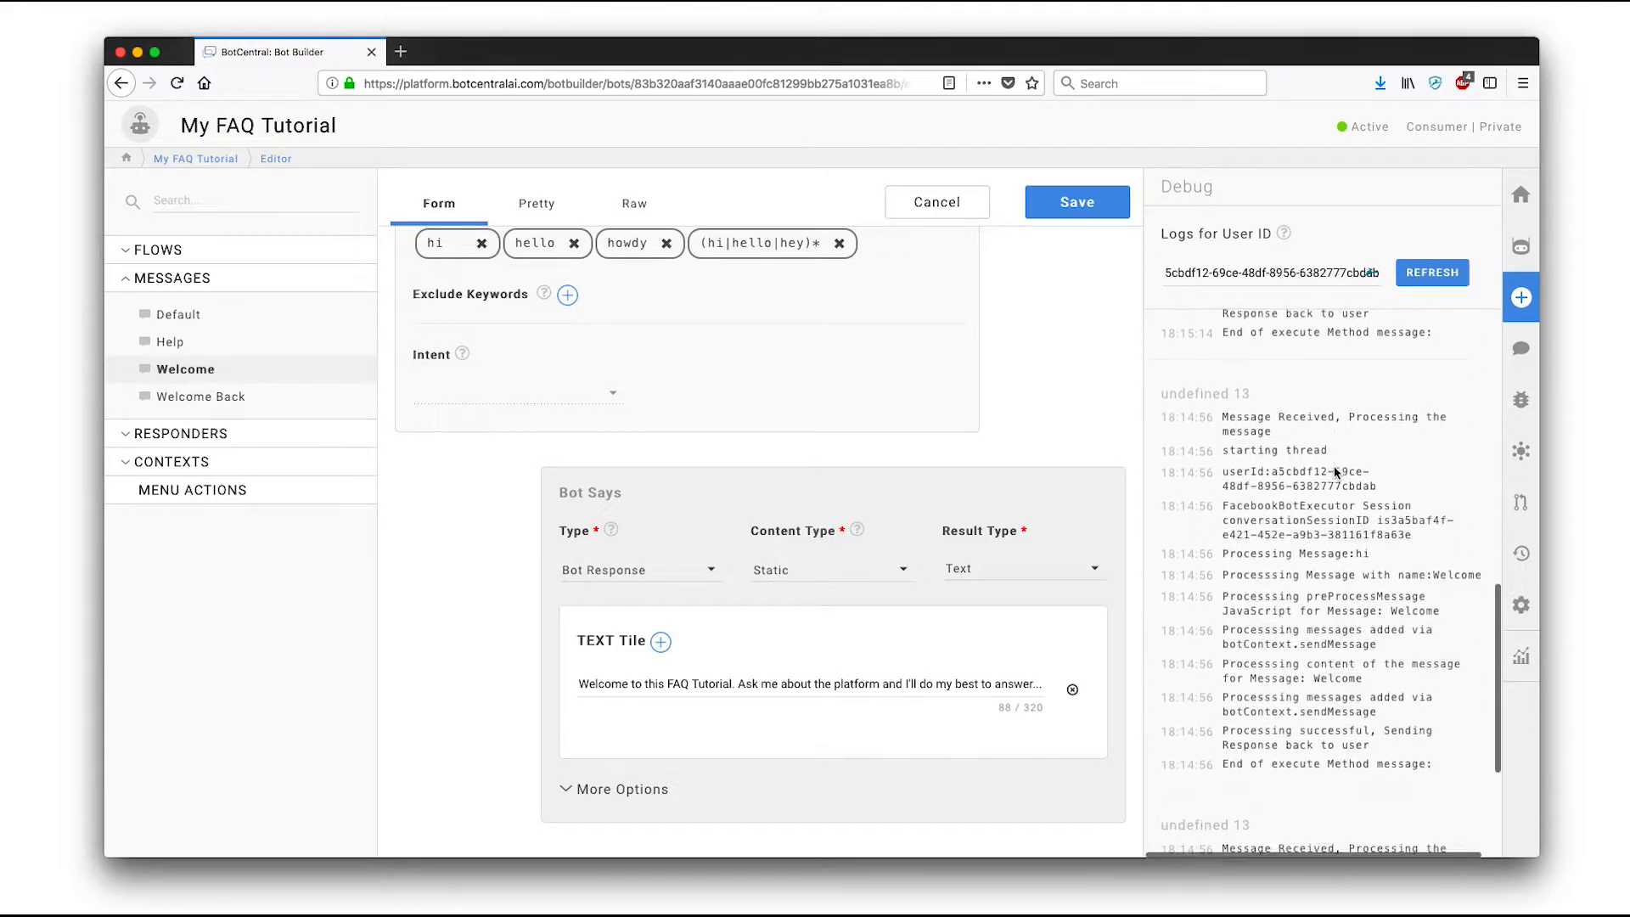
scroll(1333, 467, up, 15)
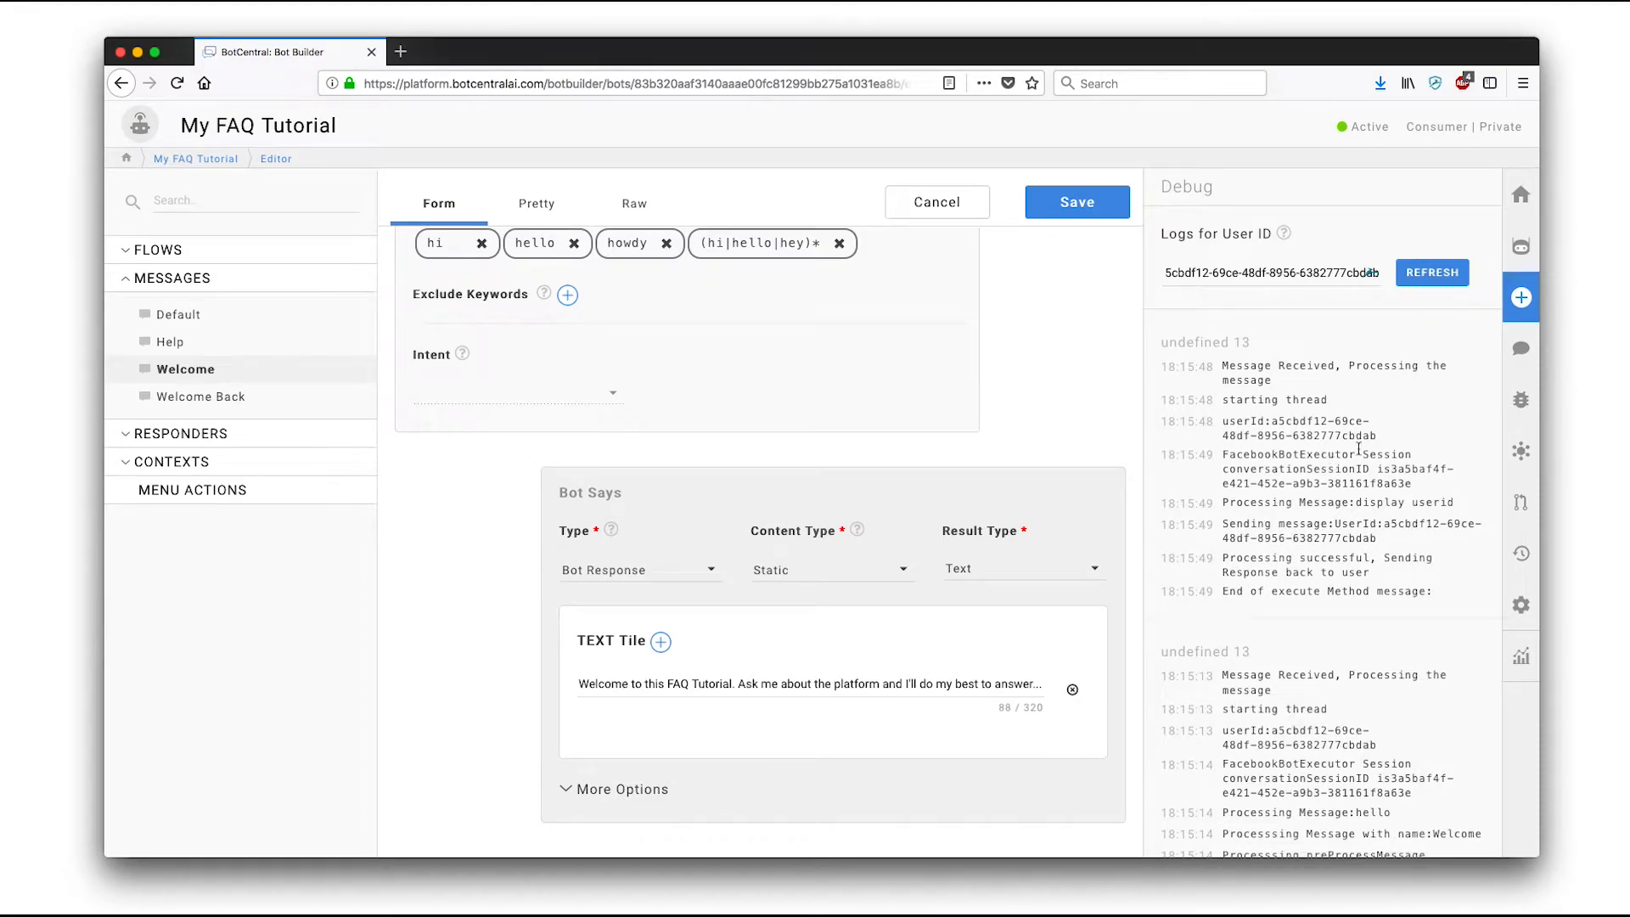
Look over the bot menu's settings and integration options, and close the preview chat
click(1520, 347)
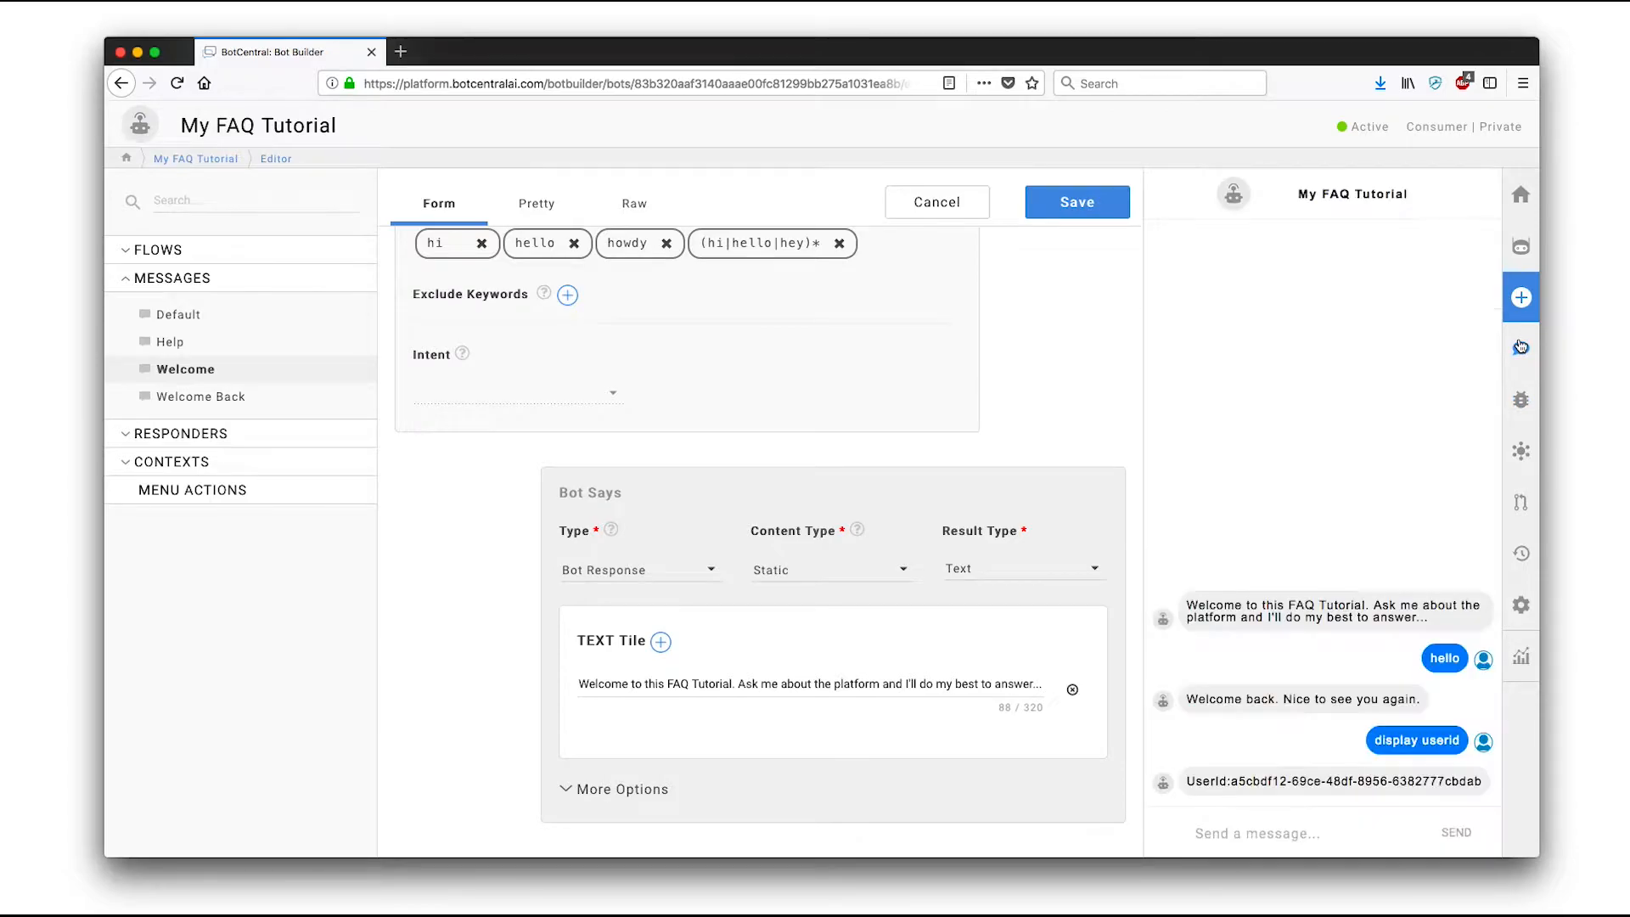
click(1521, 606)
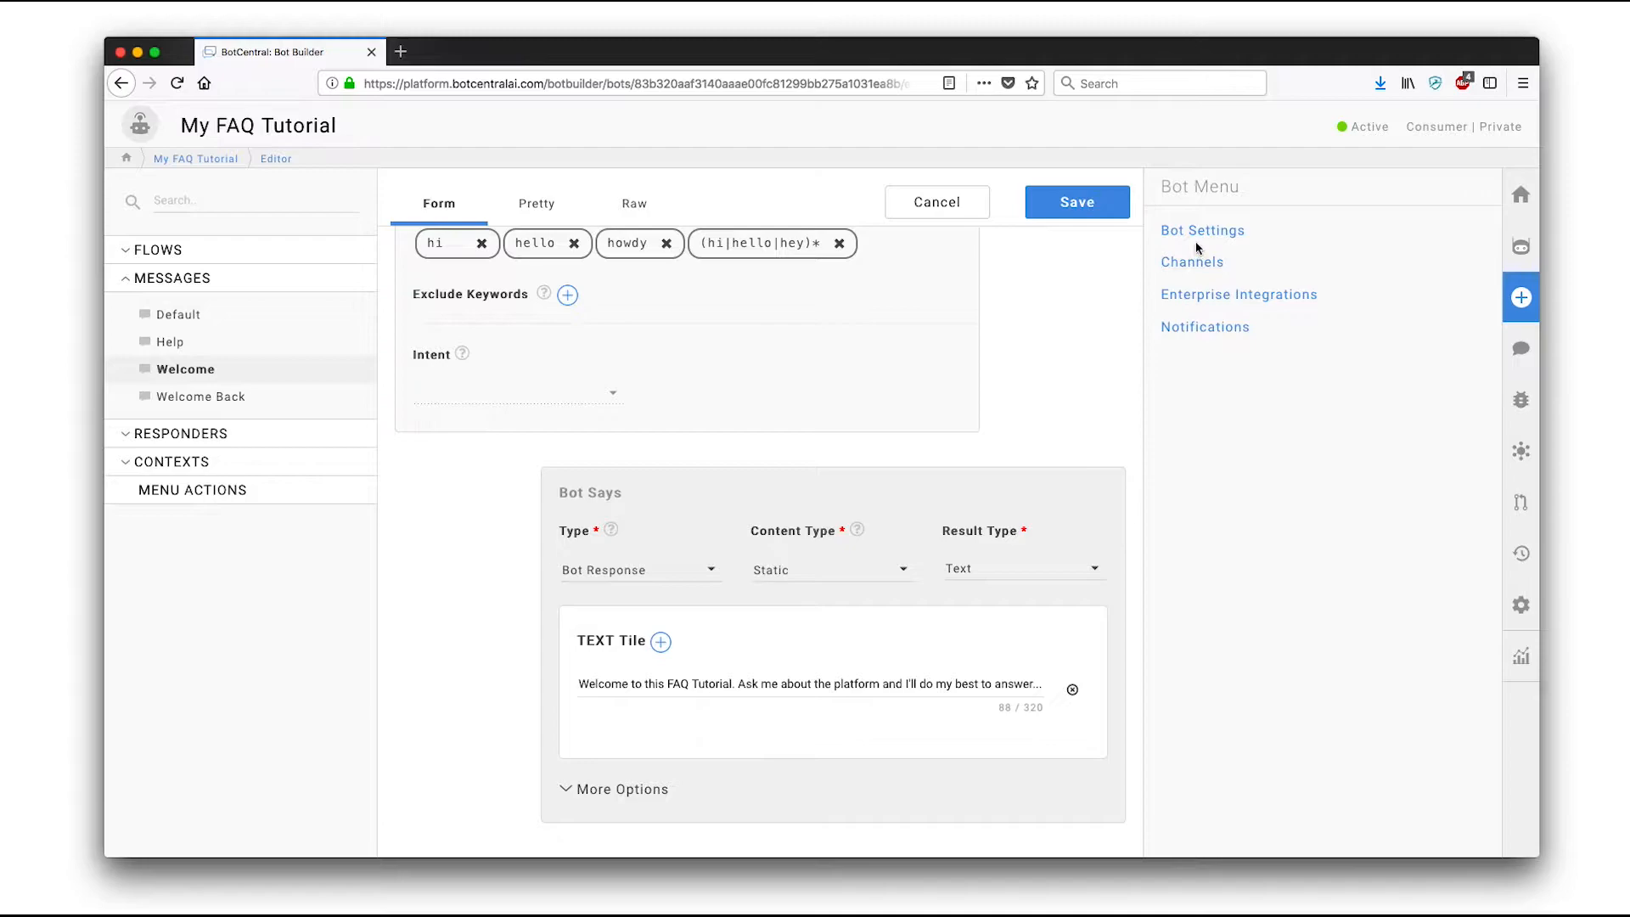
click(1521, 351)
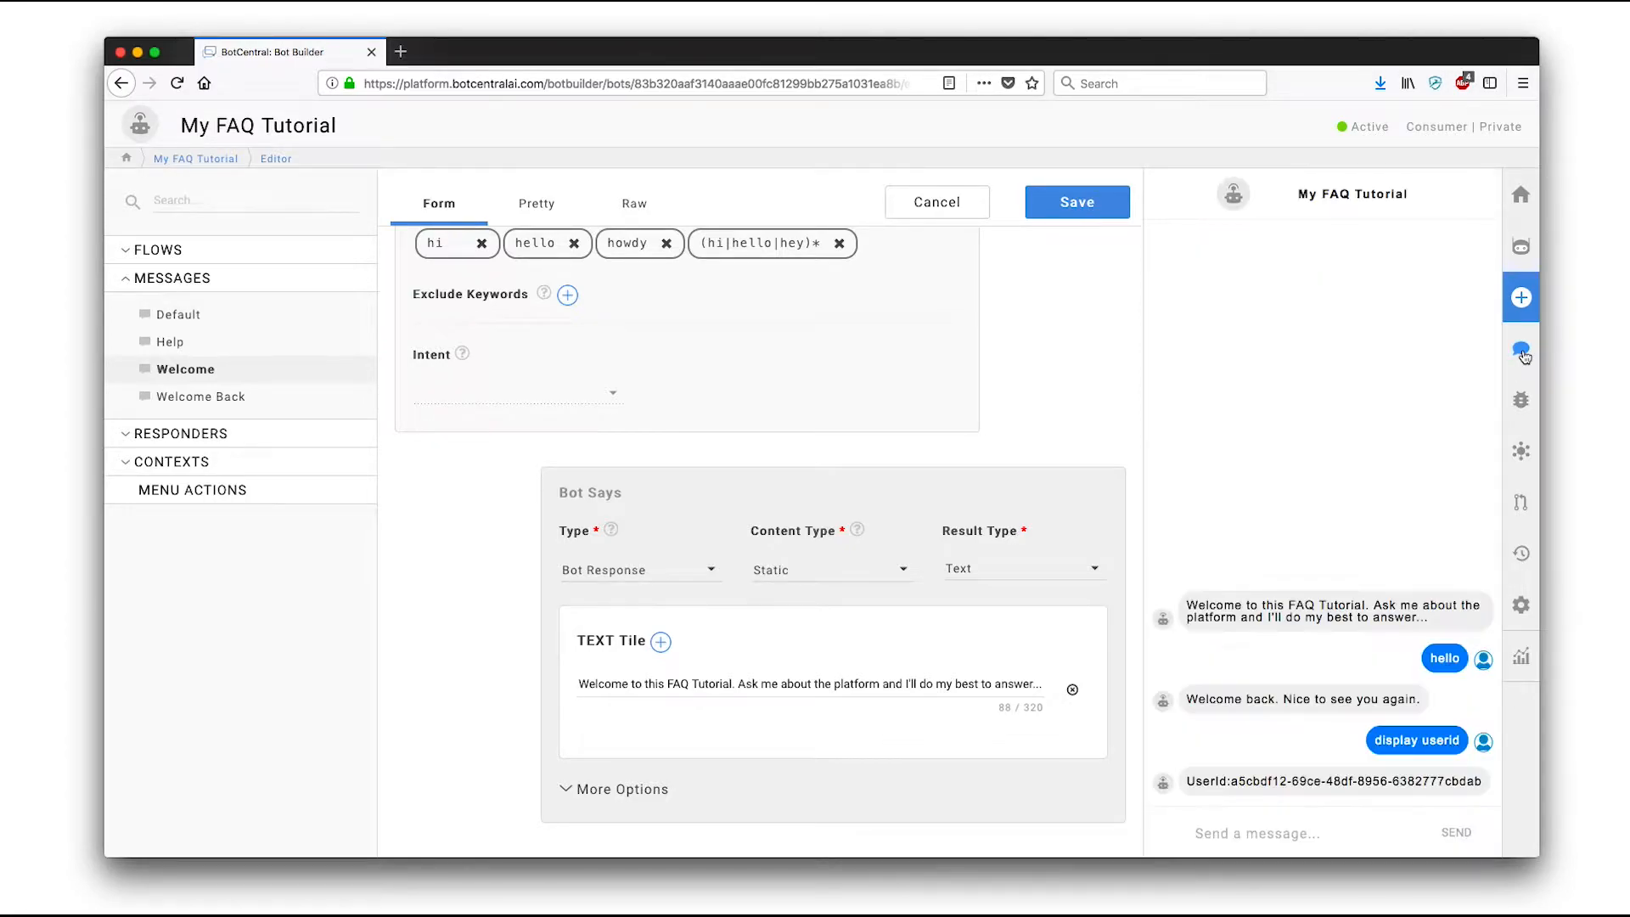
click(1521, 350)
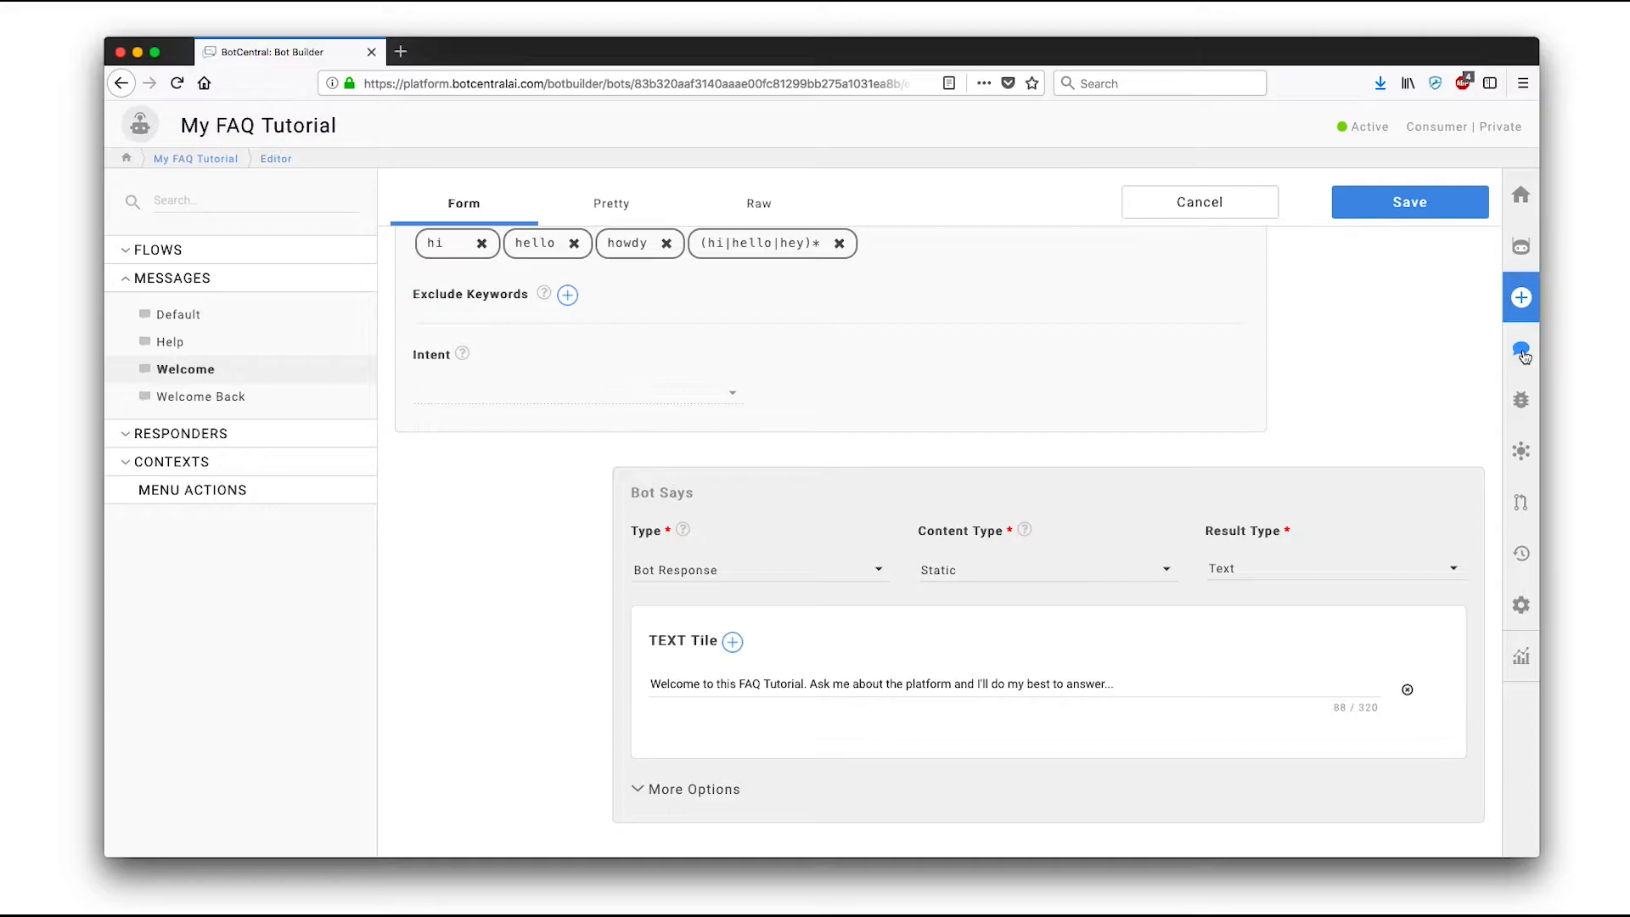
Switch to the FAQ Tutorial KB Google Sheet and examine its id, title, alternates, summary, detail, tags and content_url columns
click(137, 52)
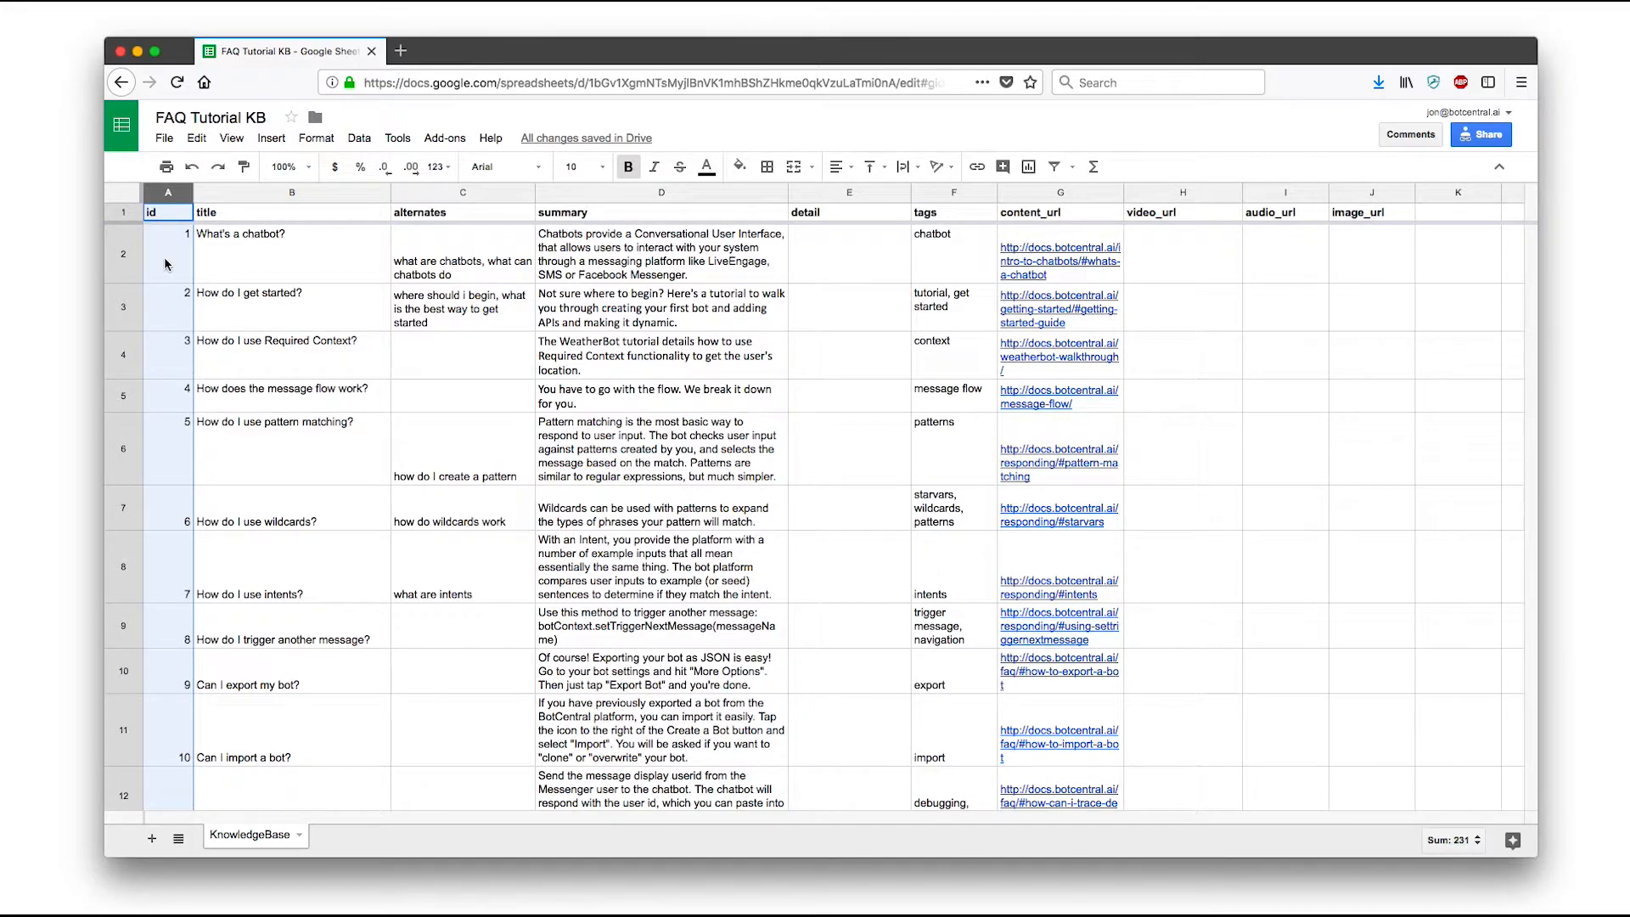
click(286, 193)
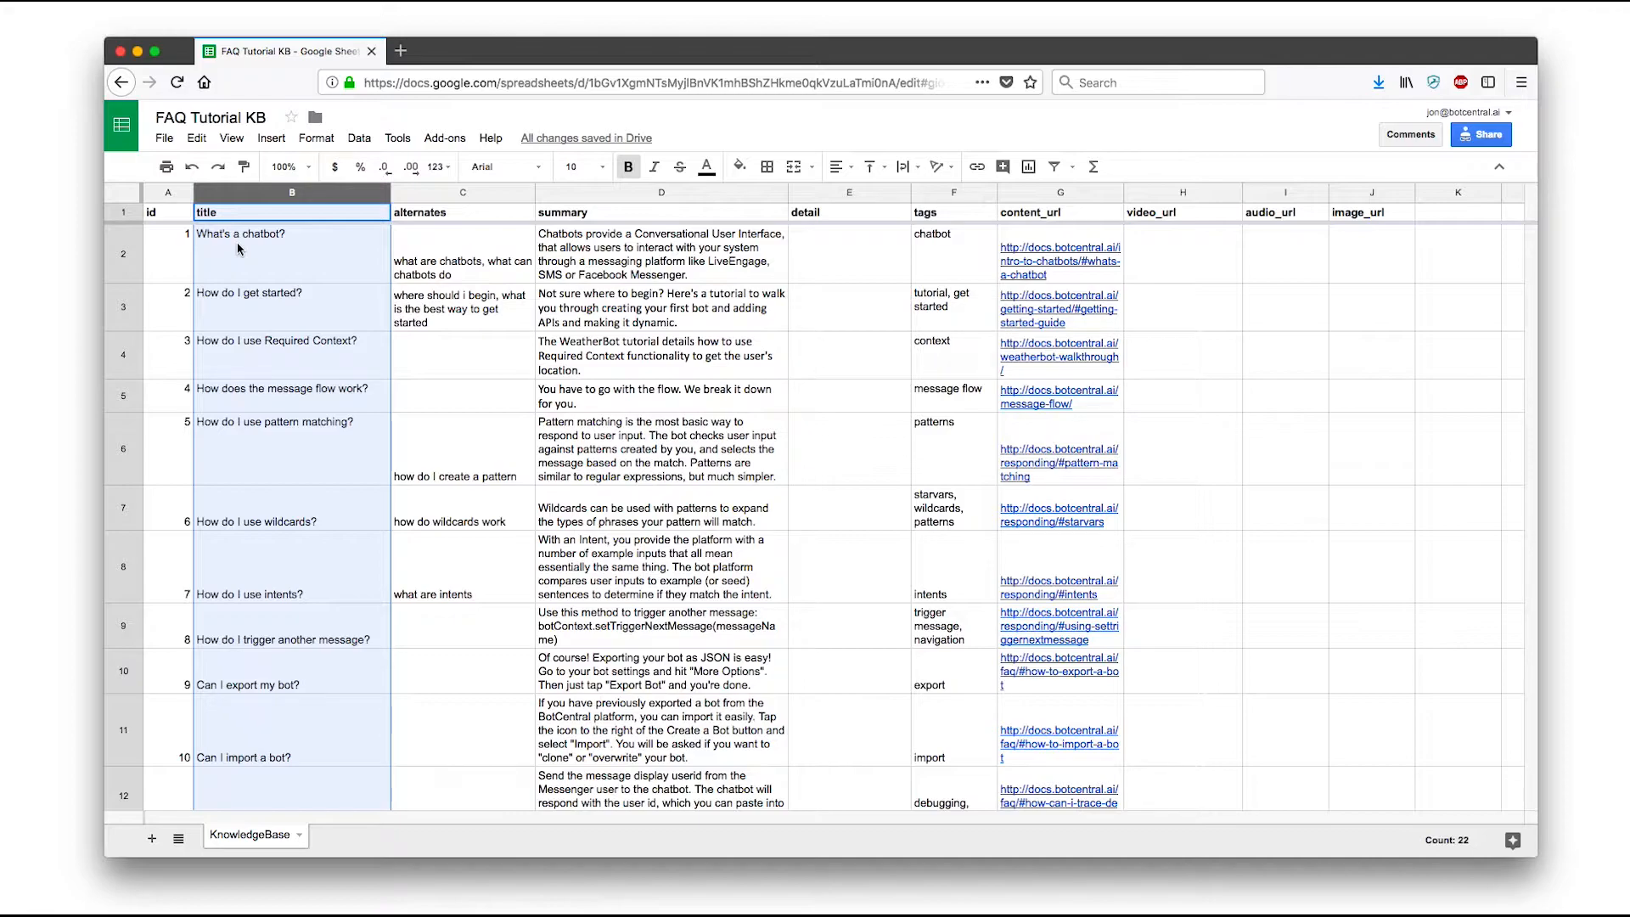
click(443, 190)
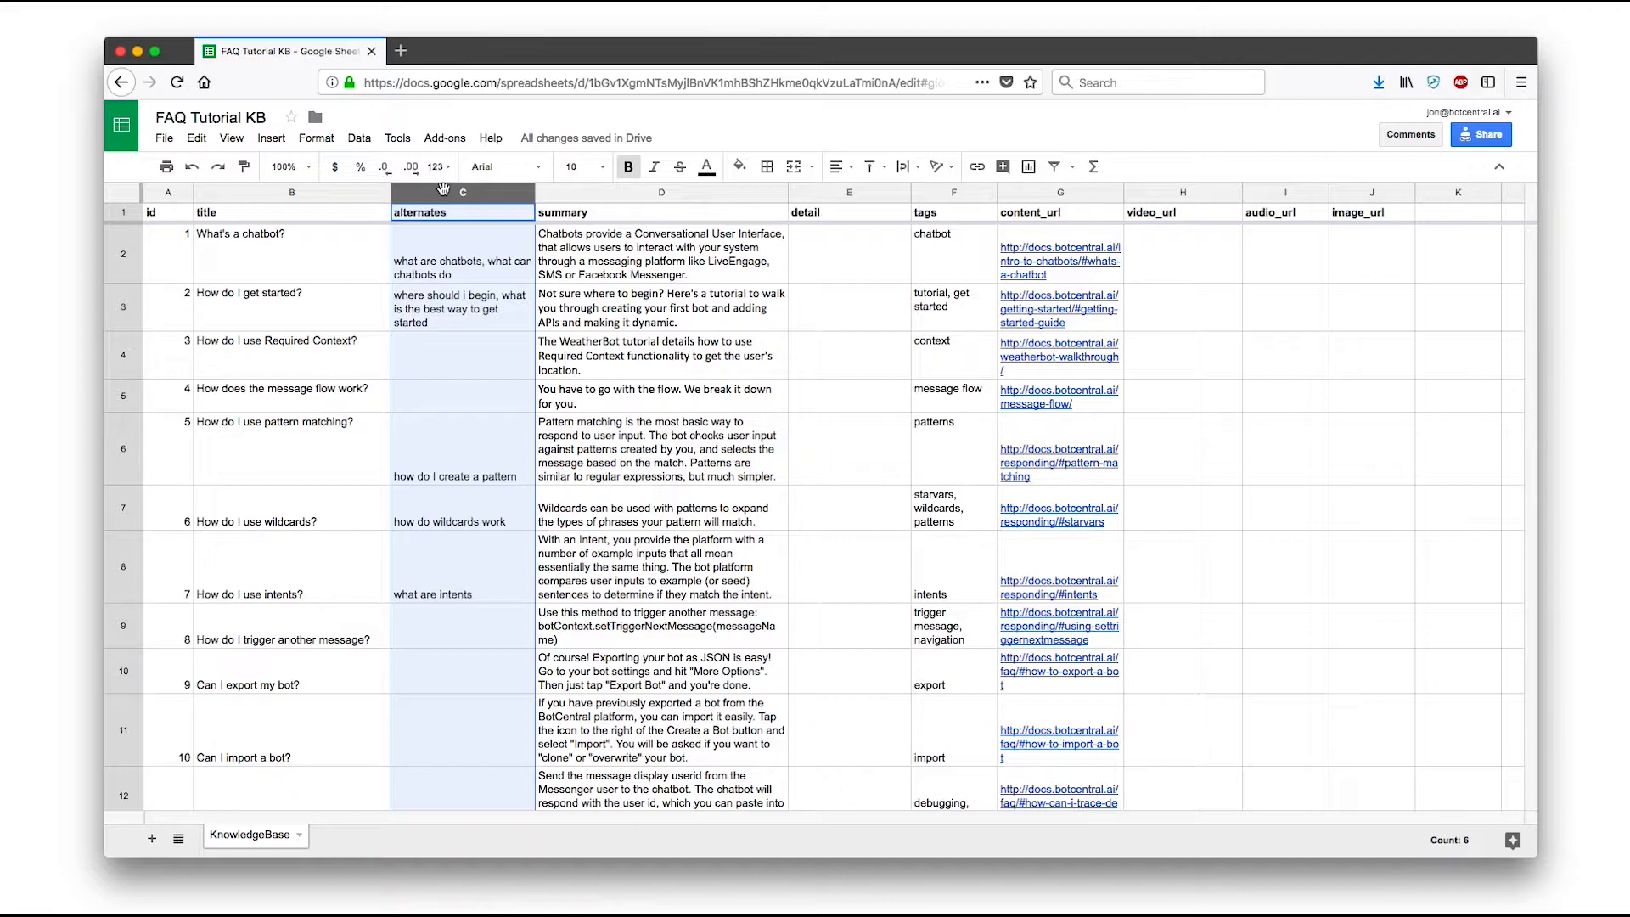
click(626, 191)
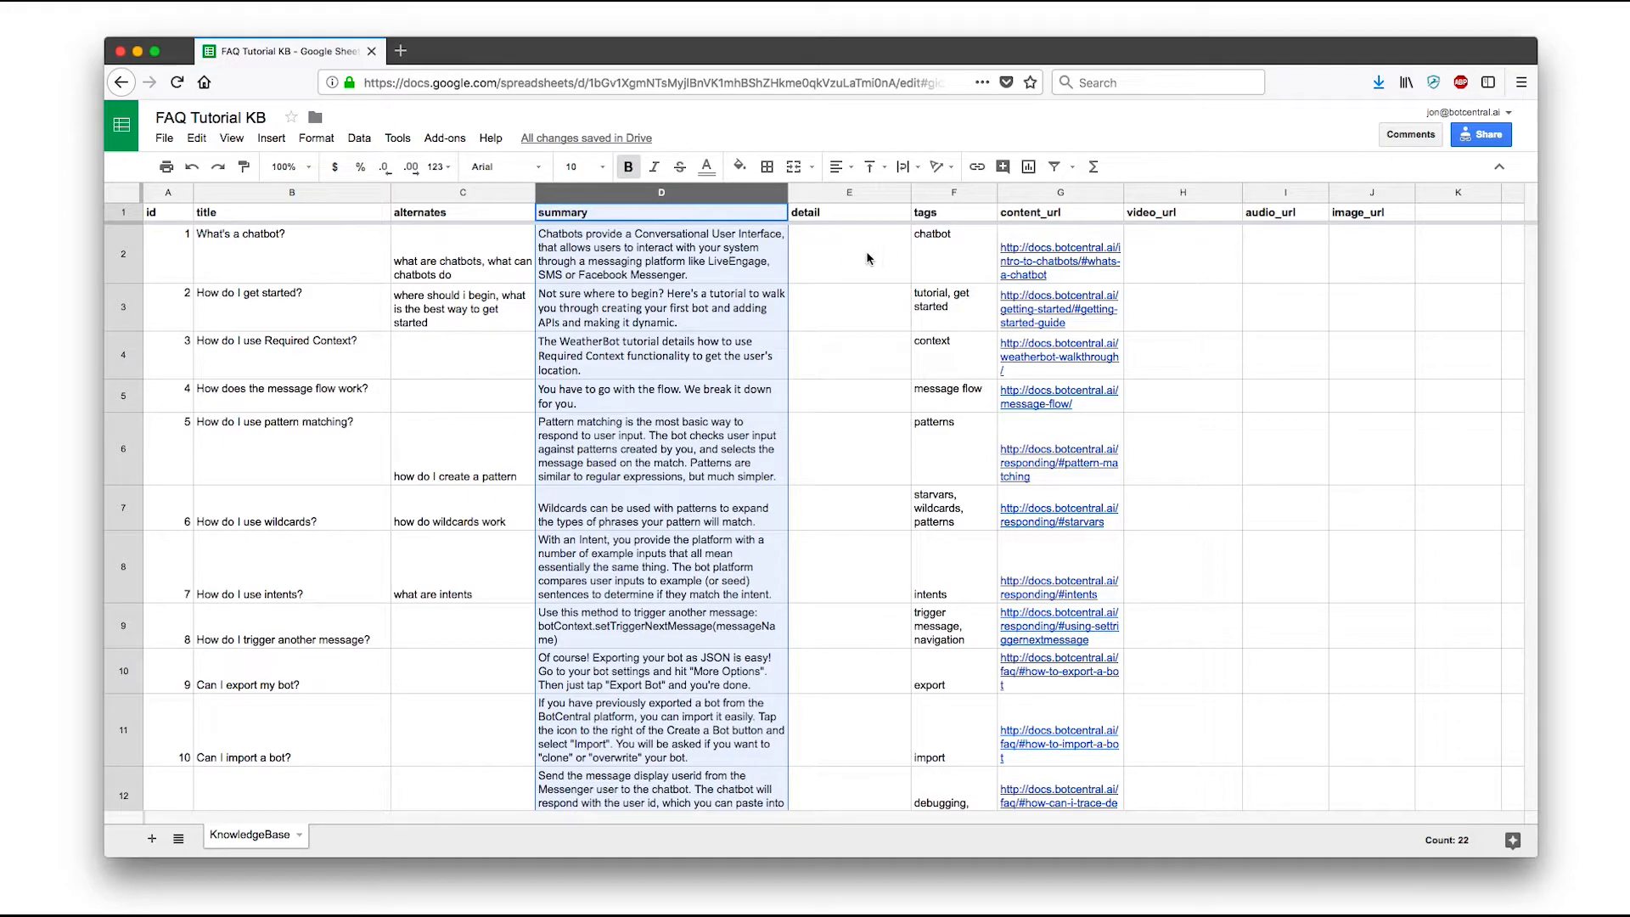
click(846, 192)
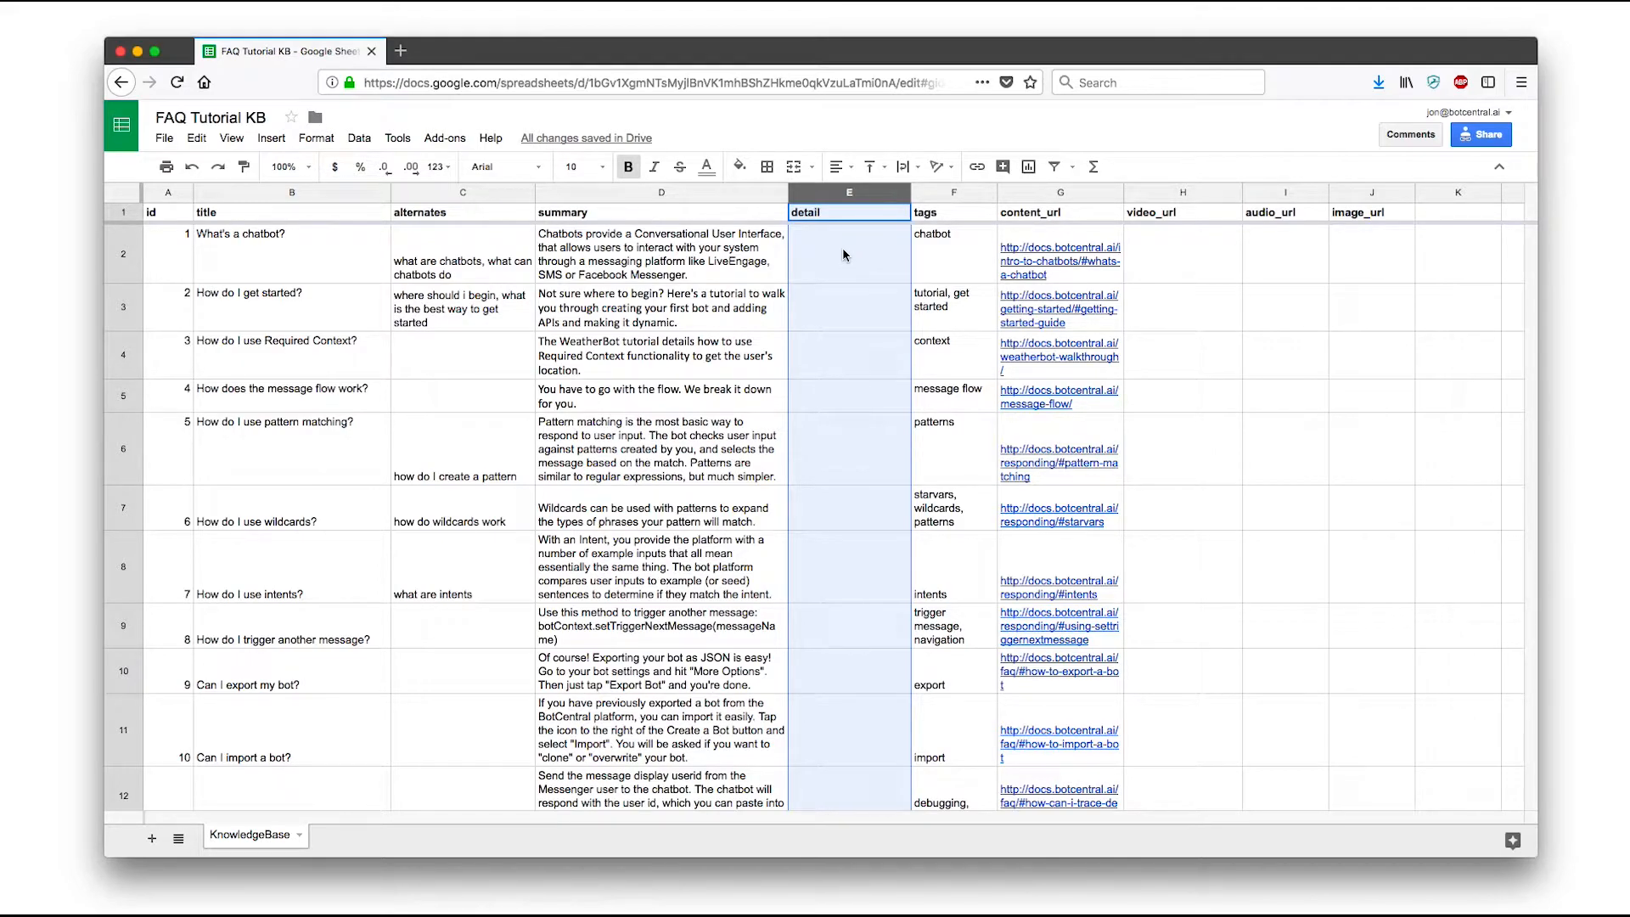
click(953, 195)
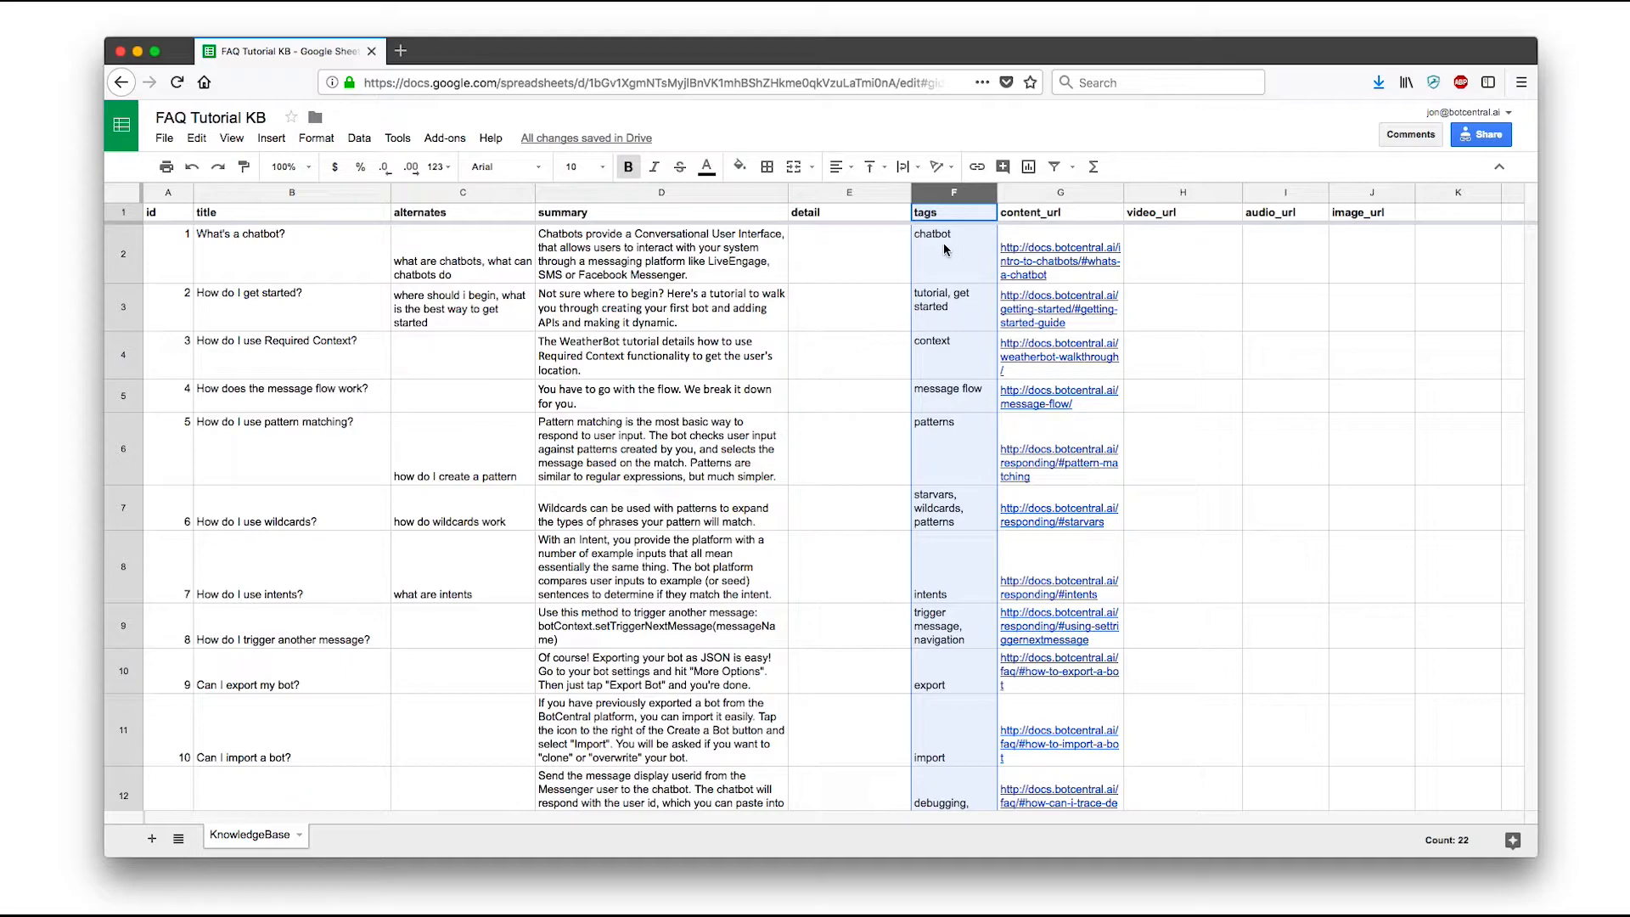
click(1053, 193)
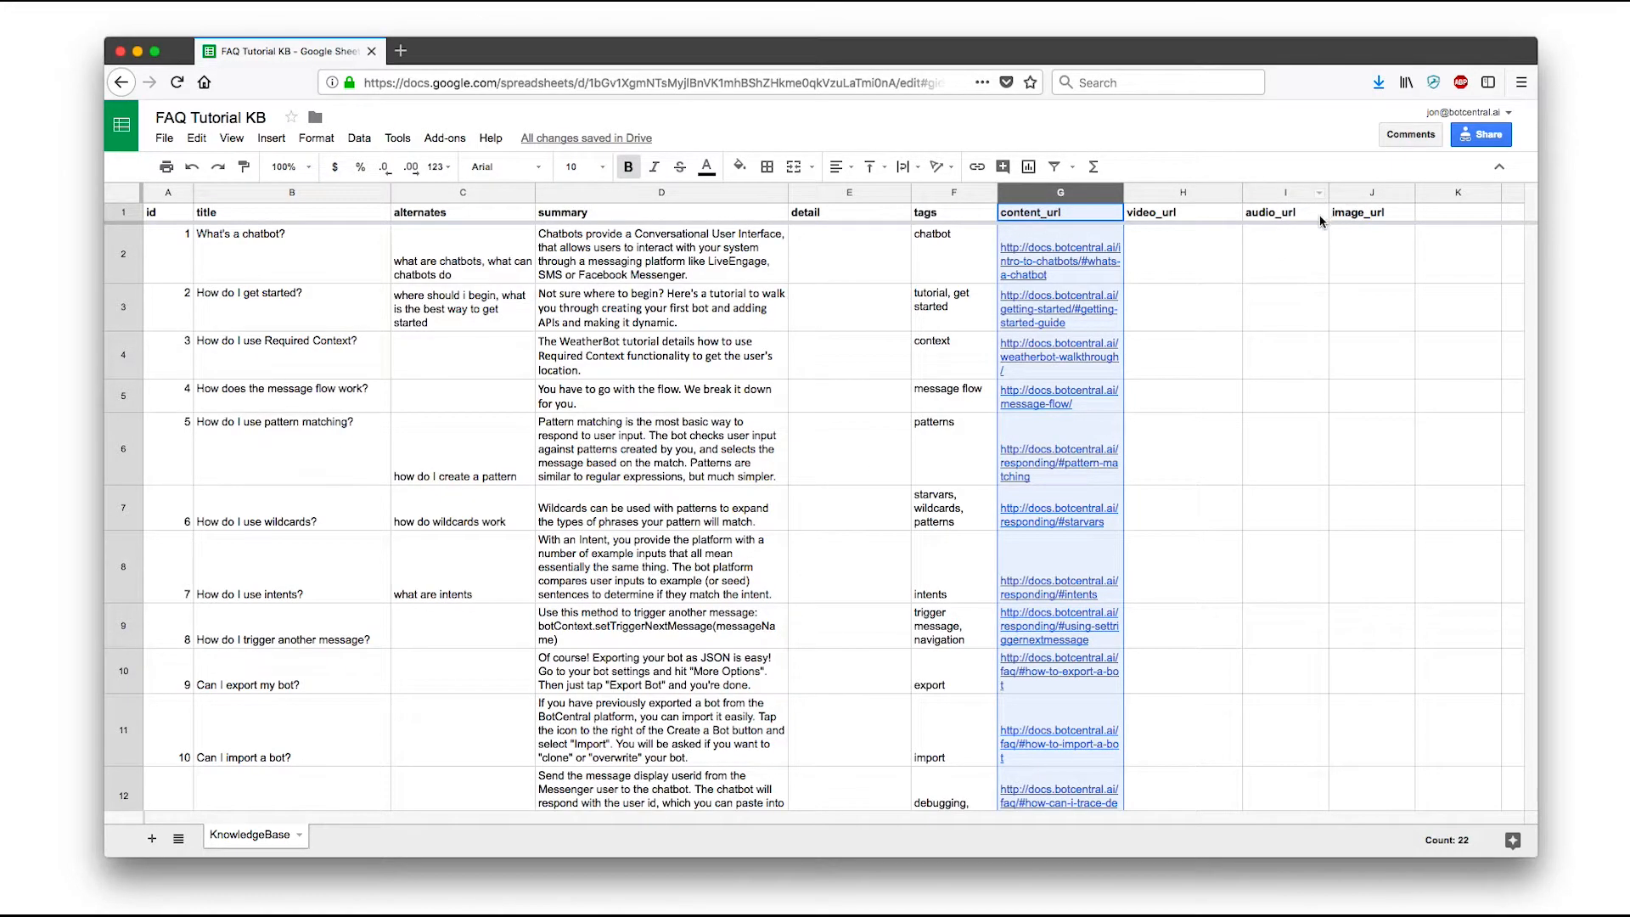
click(167, 192)
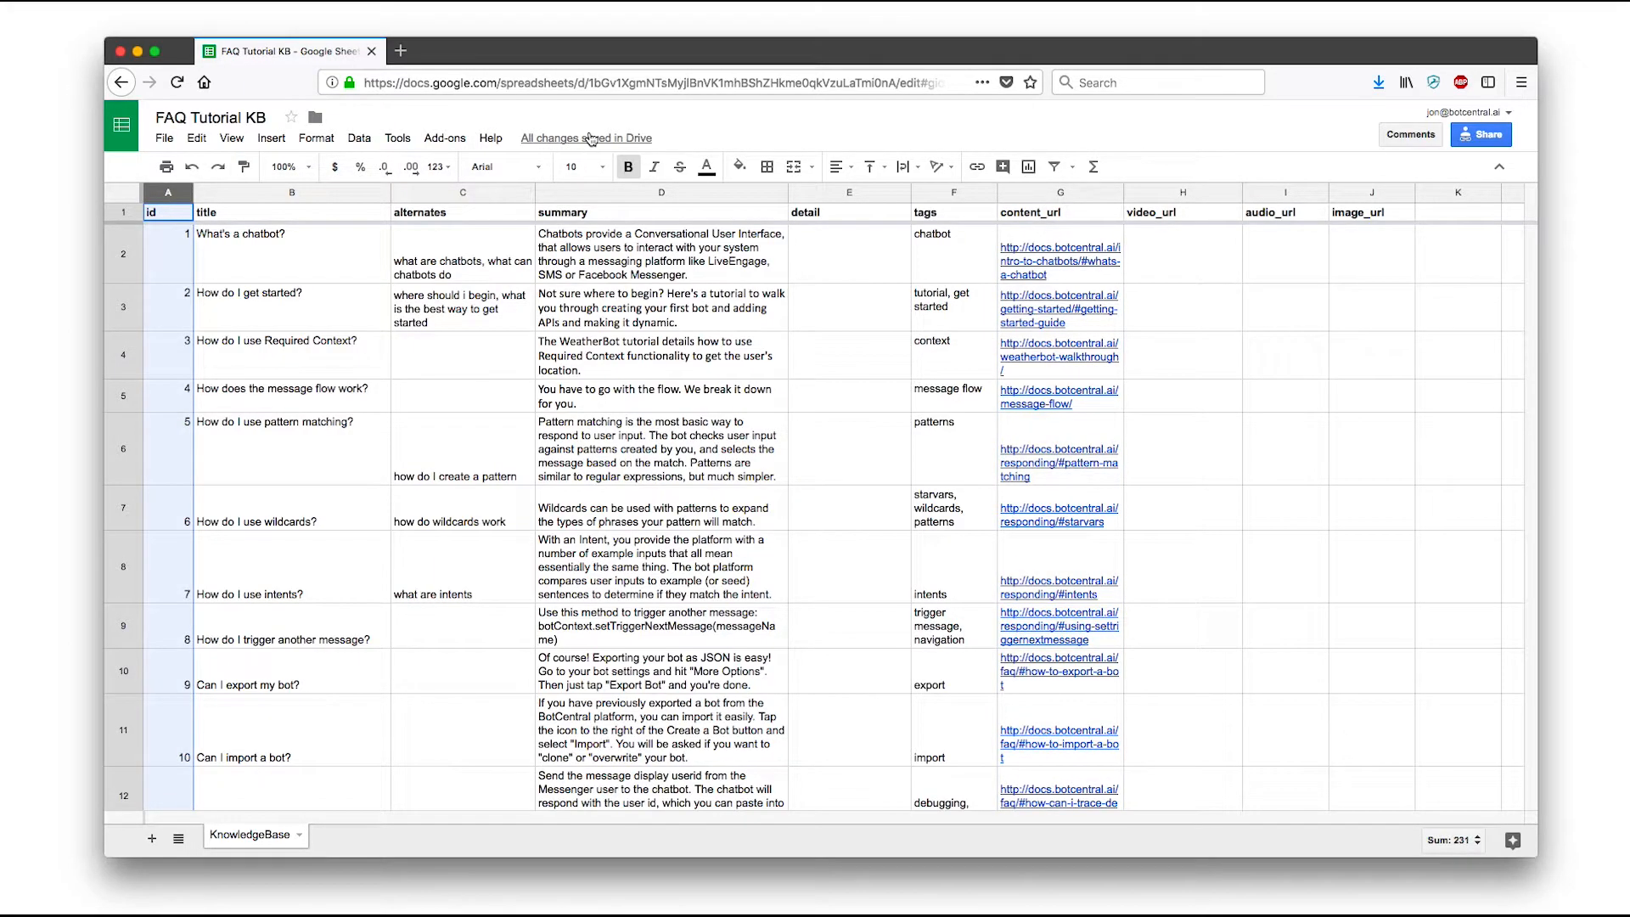
Review the spreadsheet's link sharing setting, close the sharing dialog, and copy the spreadsheet's URL
click(1488, 141)
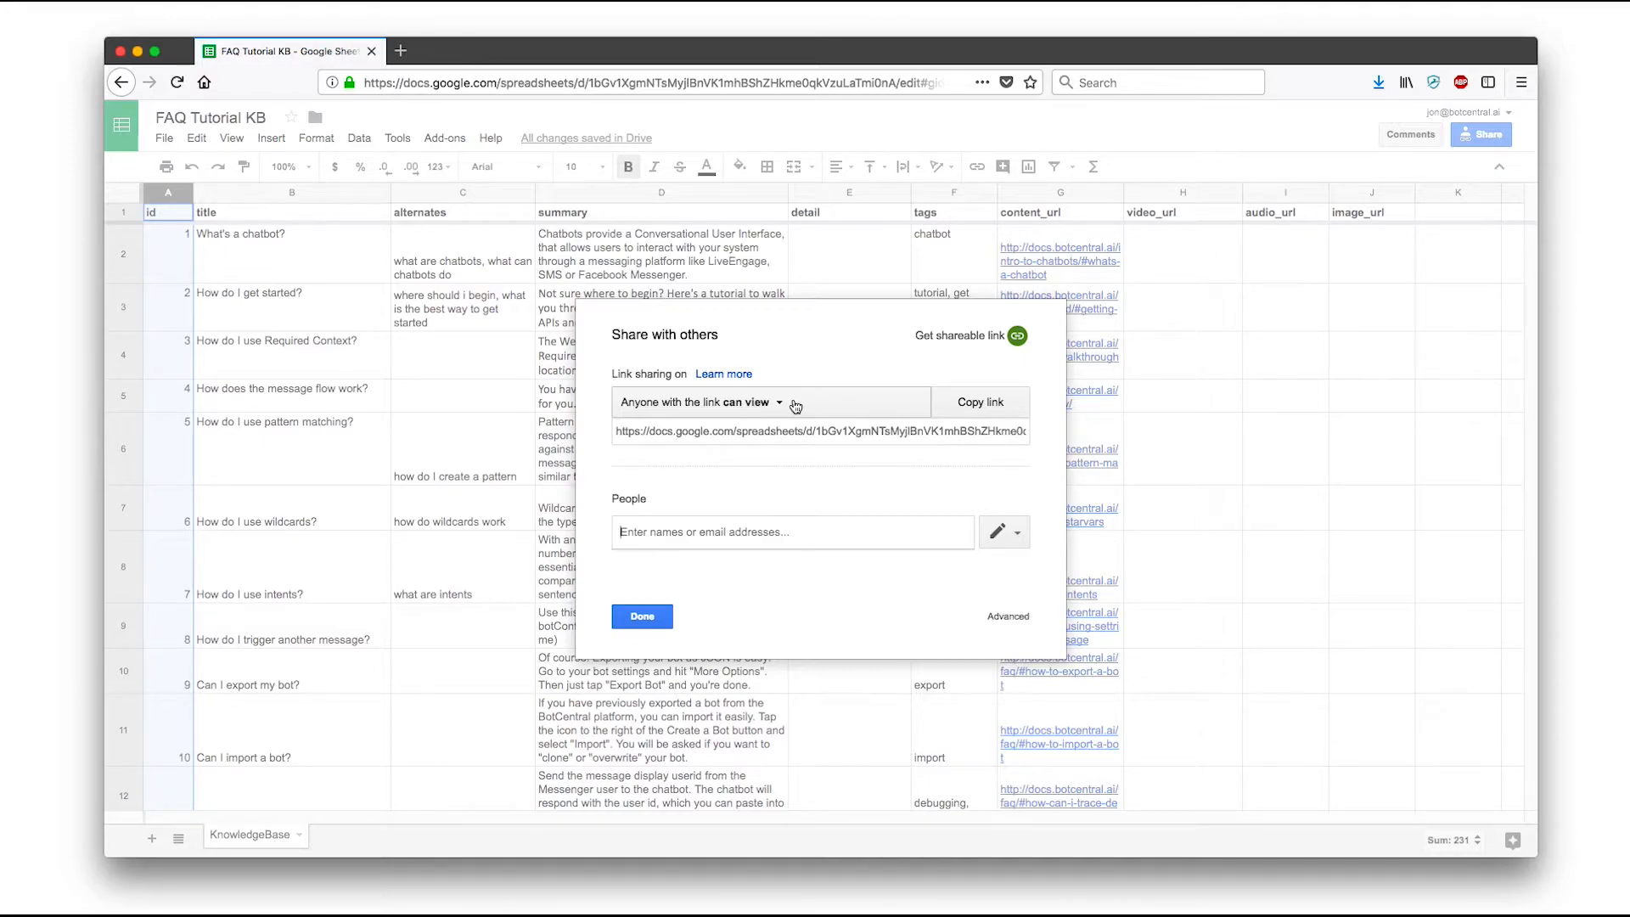
click(624, 624)
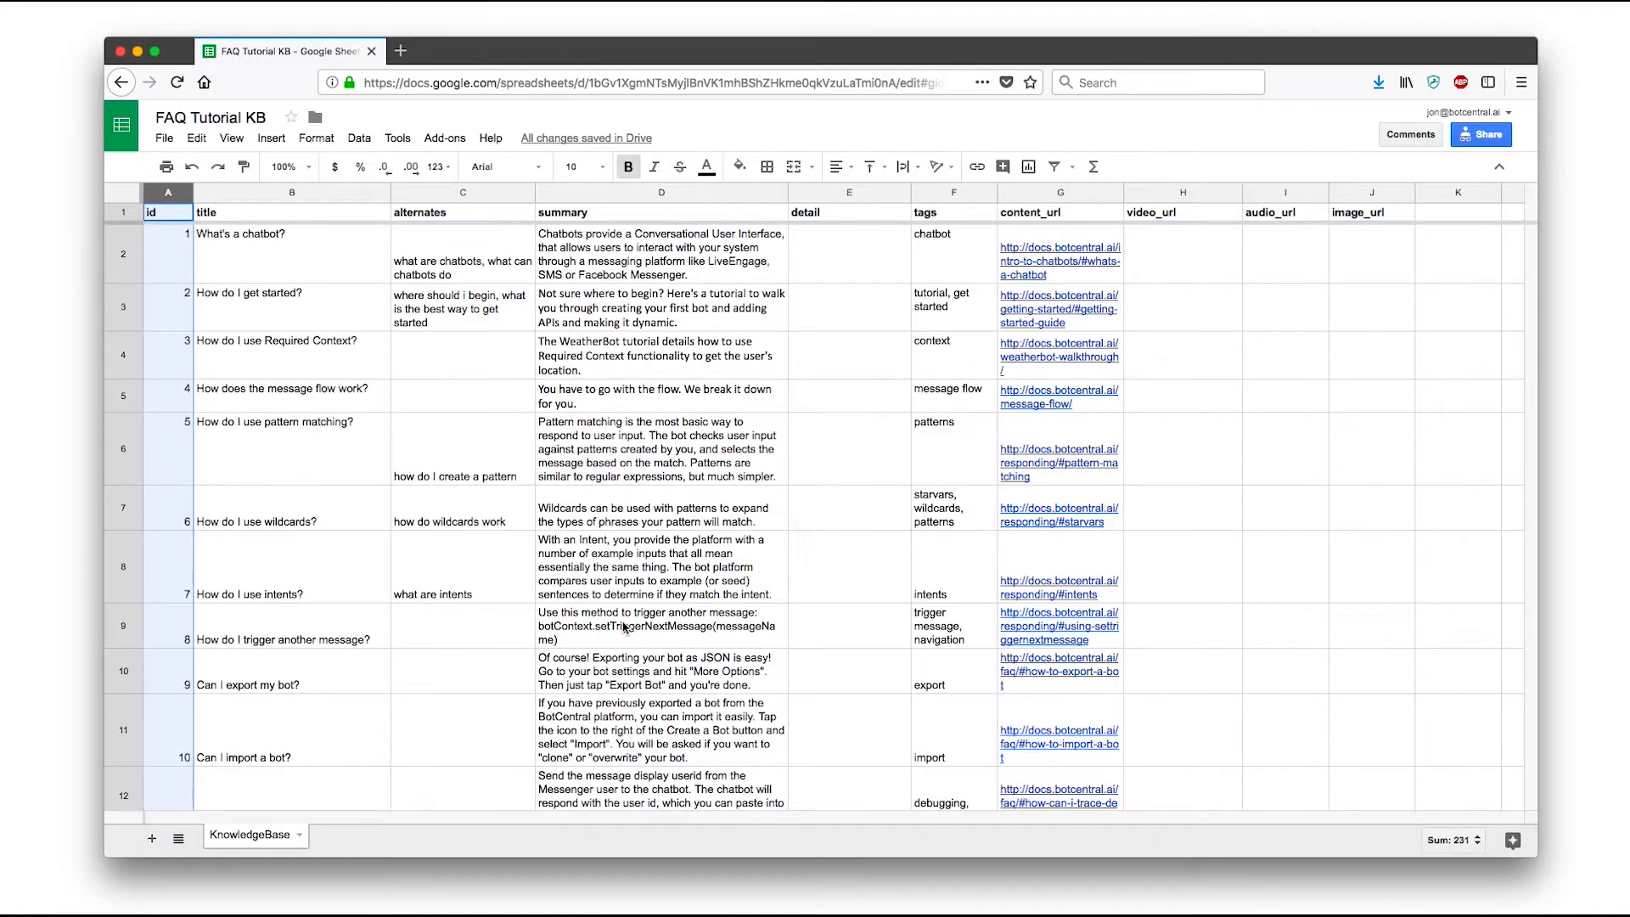
click(613, 85)
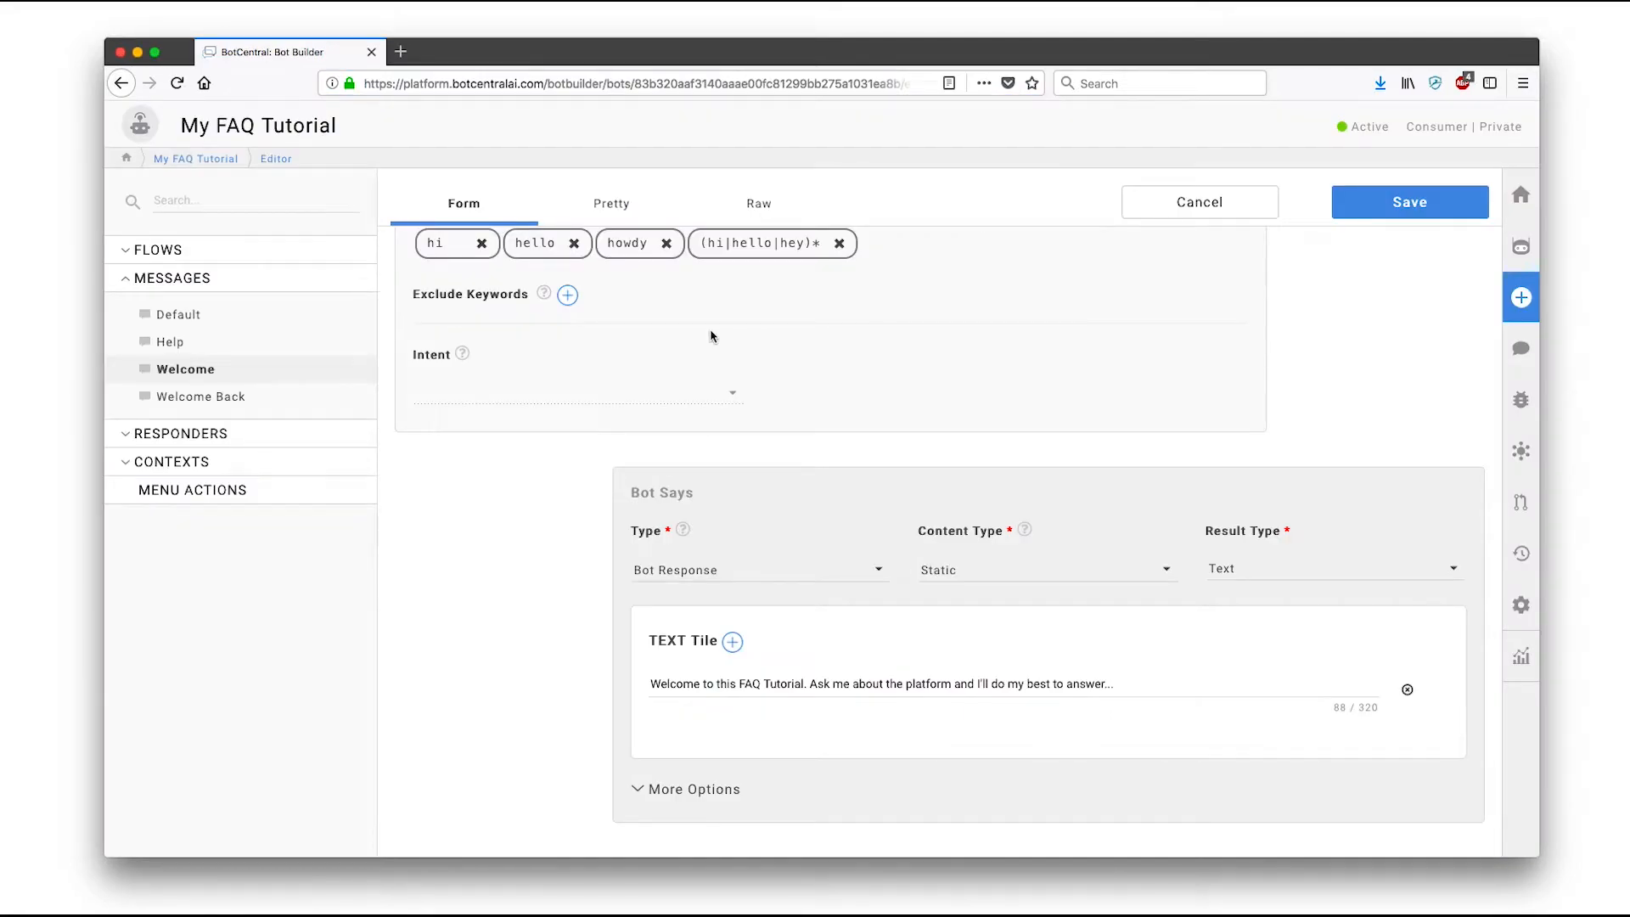
Return to BotCentral, leave the bot editor for the dashboard, and switch from Bot Builder to Knowledge Base
click(127, 160)
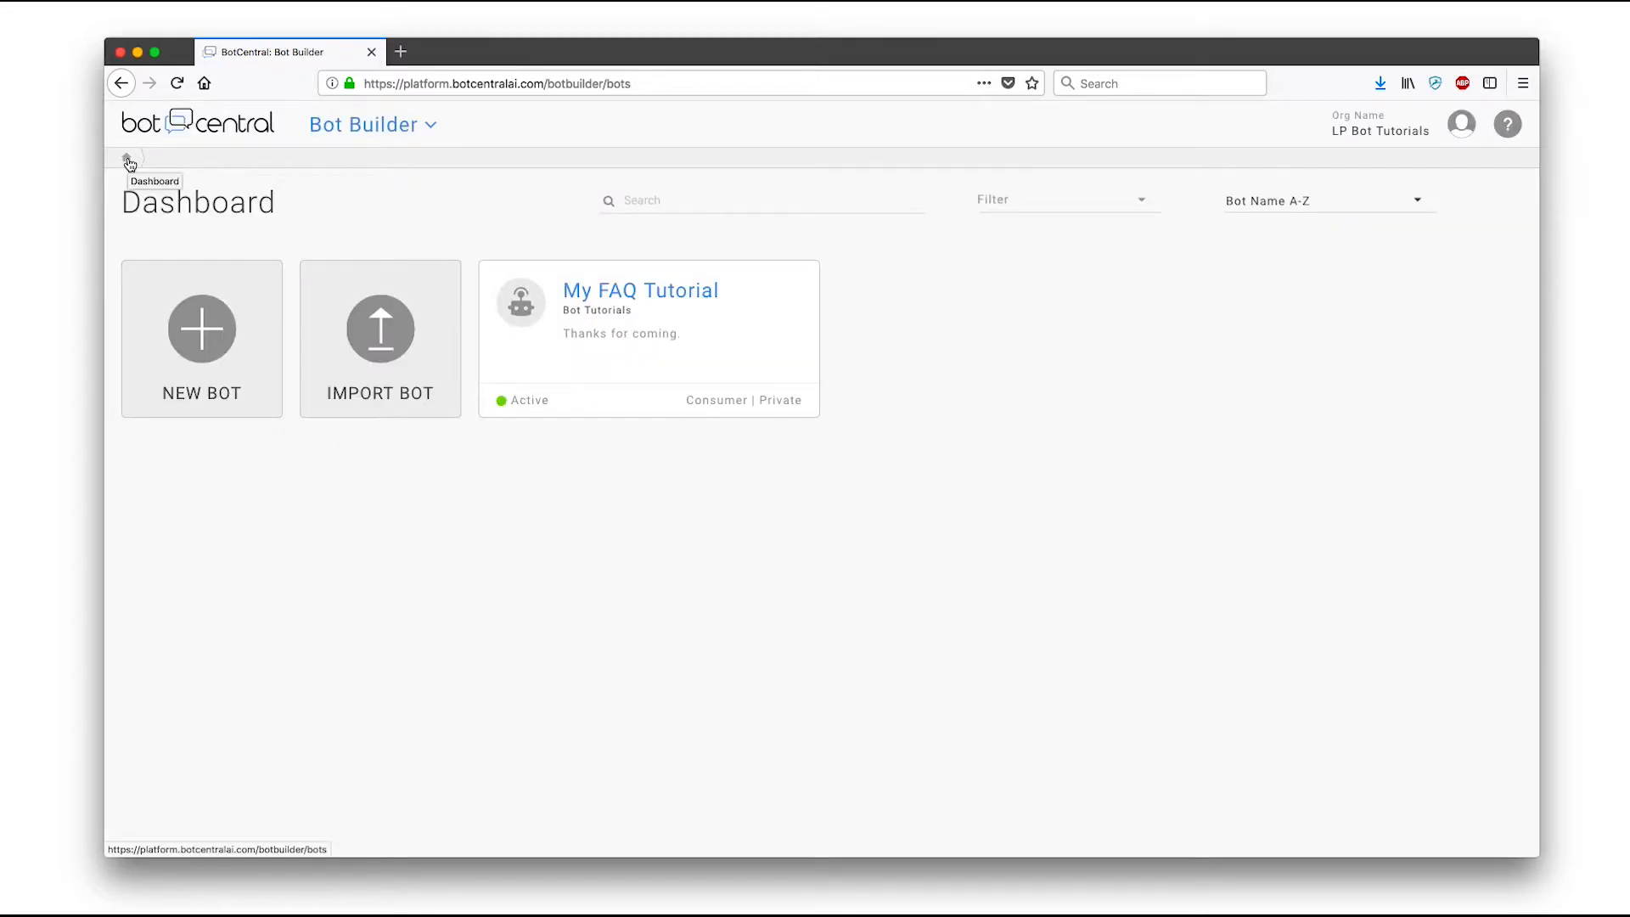
click(354, 133)
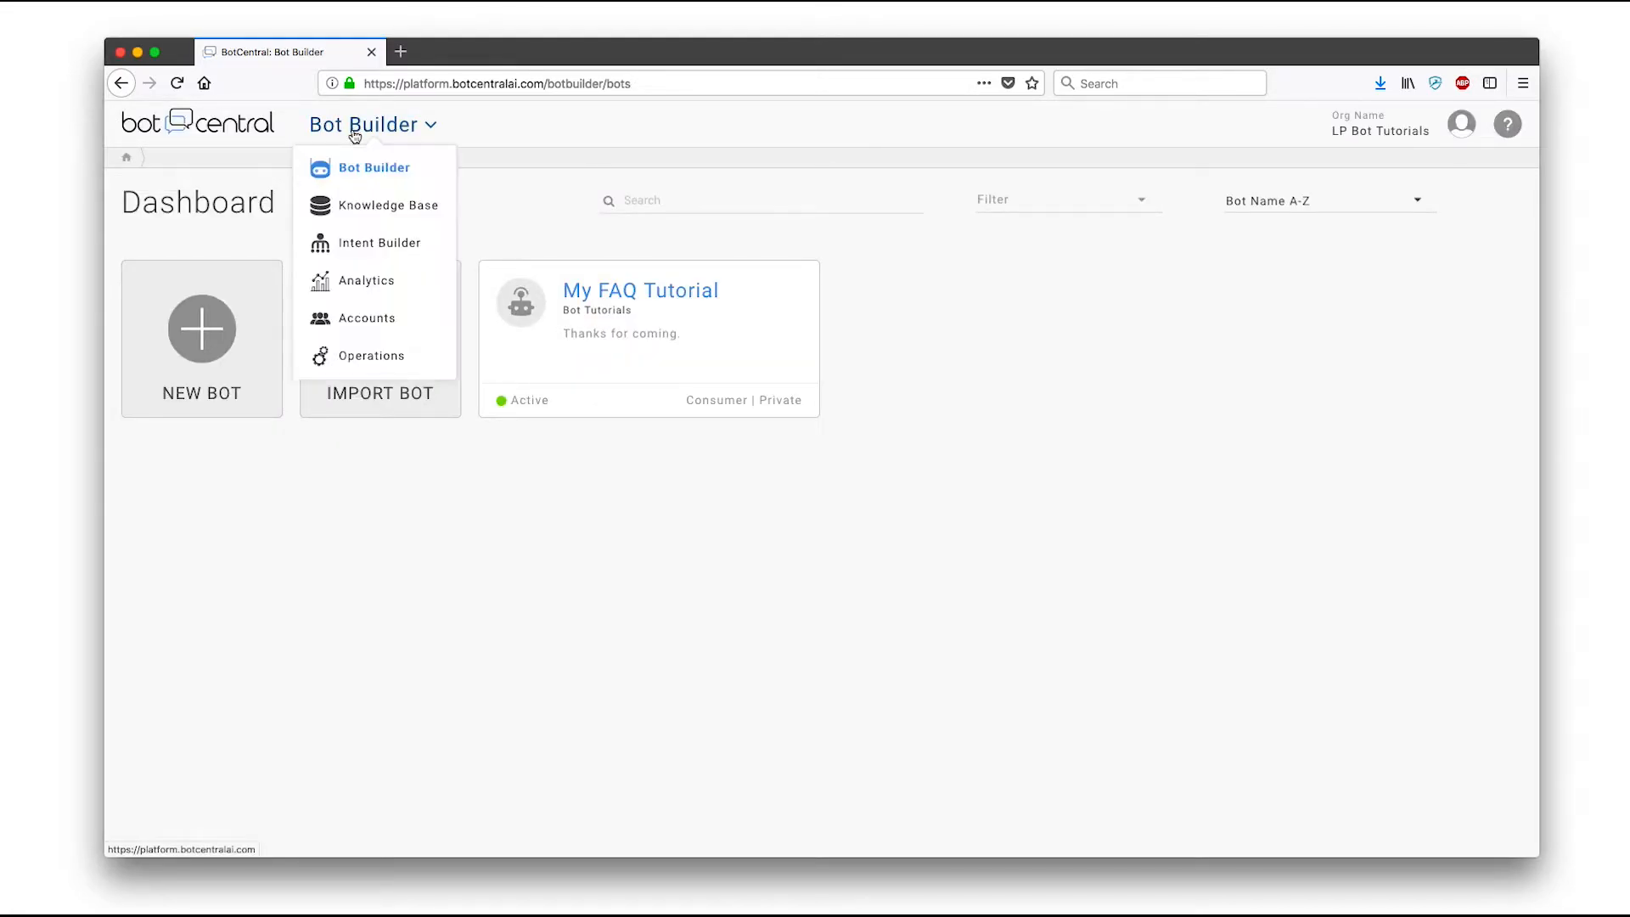
click(355, 205)
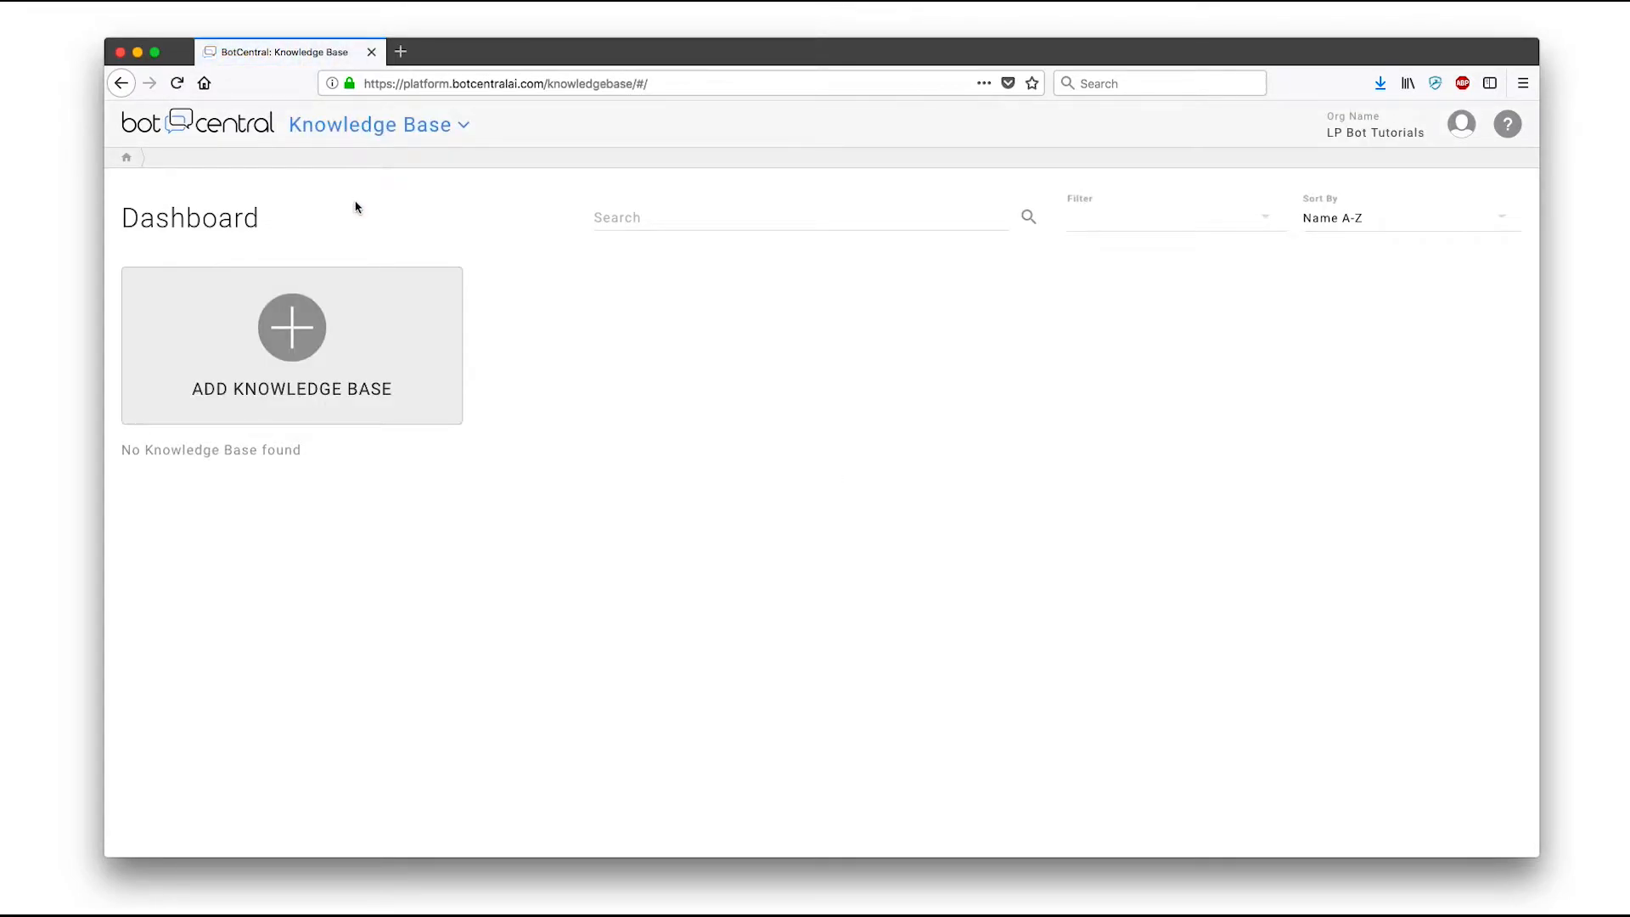
Add a Knowledge Base data source named My FAQ KB using the copied Google Sheet URL
click(290, 330)
click(316, 307)
text(My )
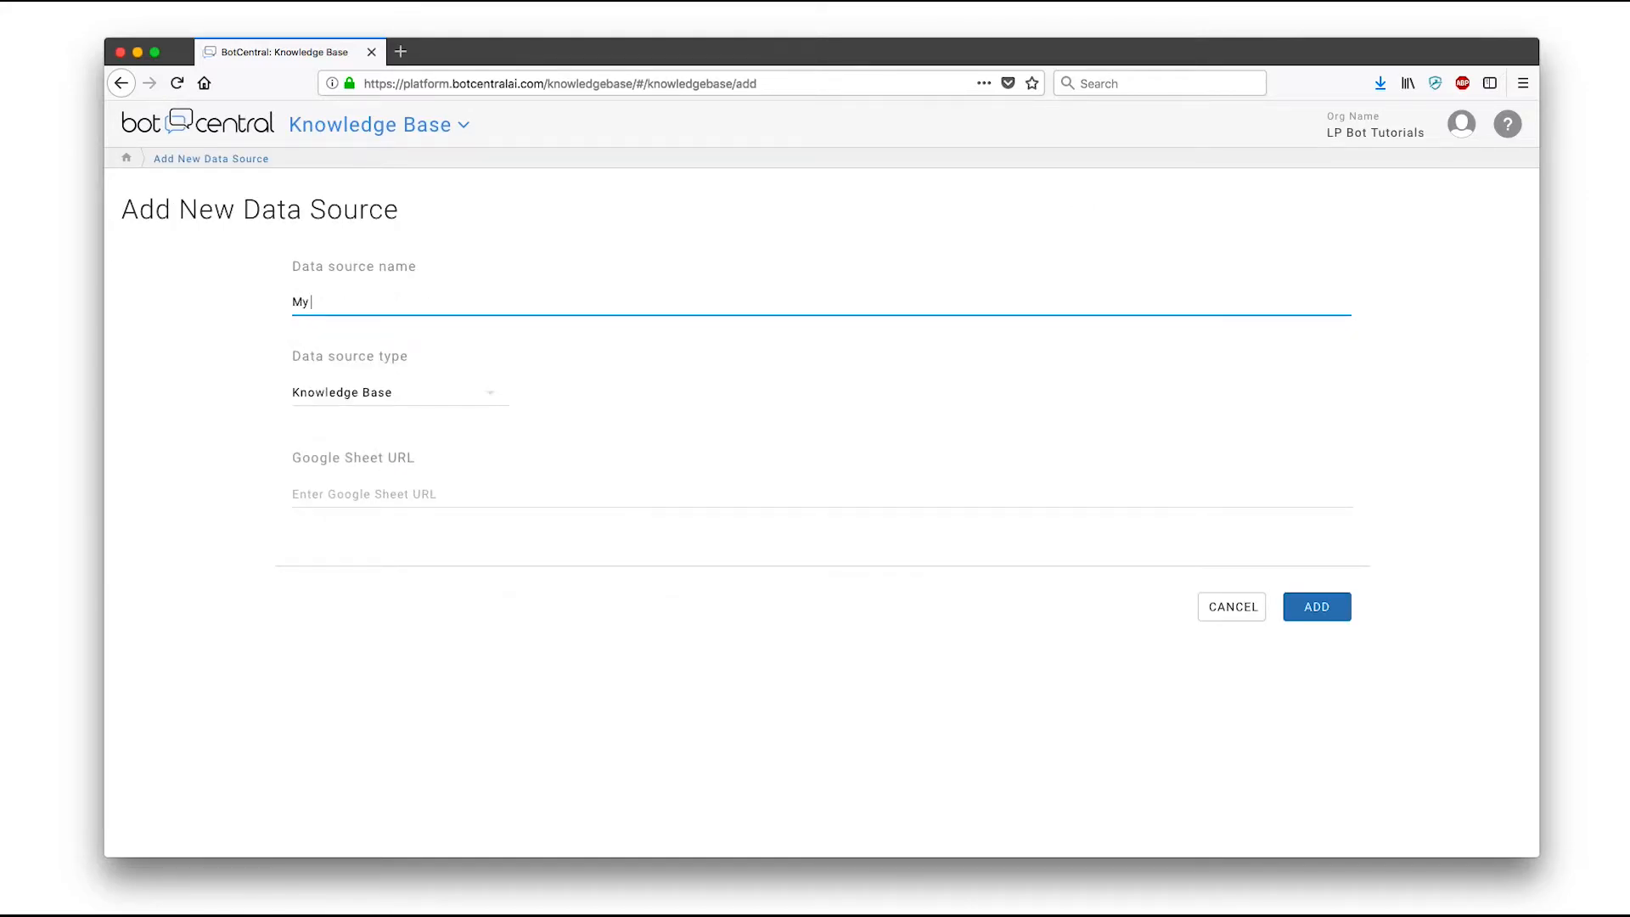
text(FAQ KB)
click(340, 496)
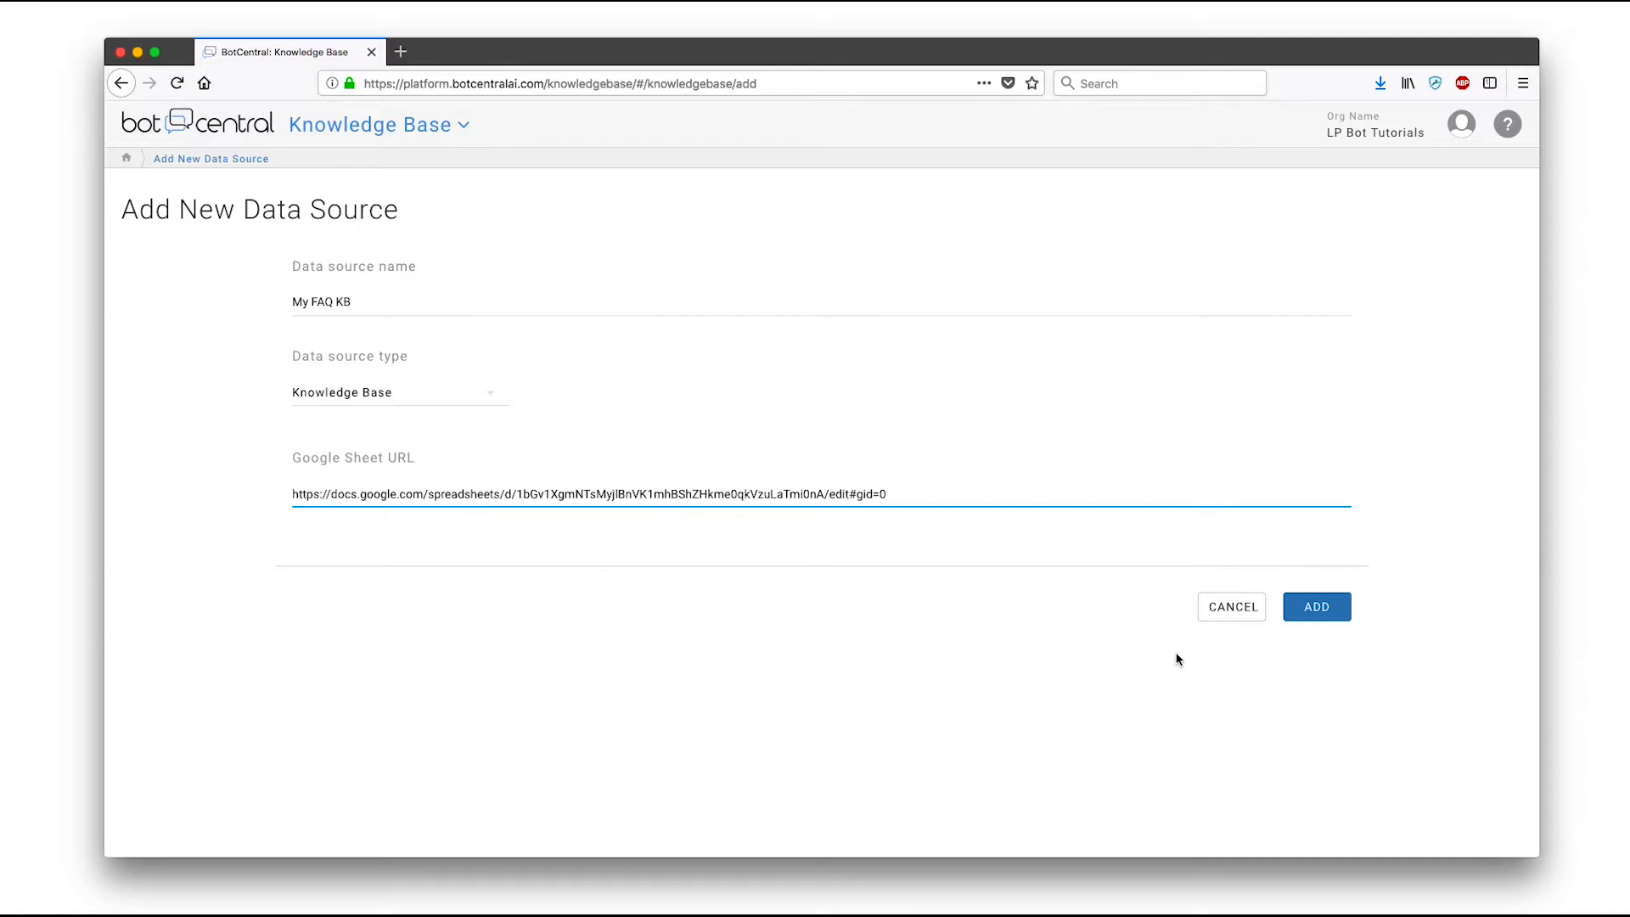
click(1338, 614)
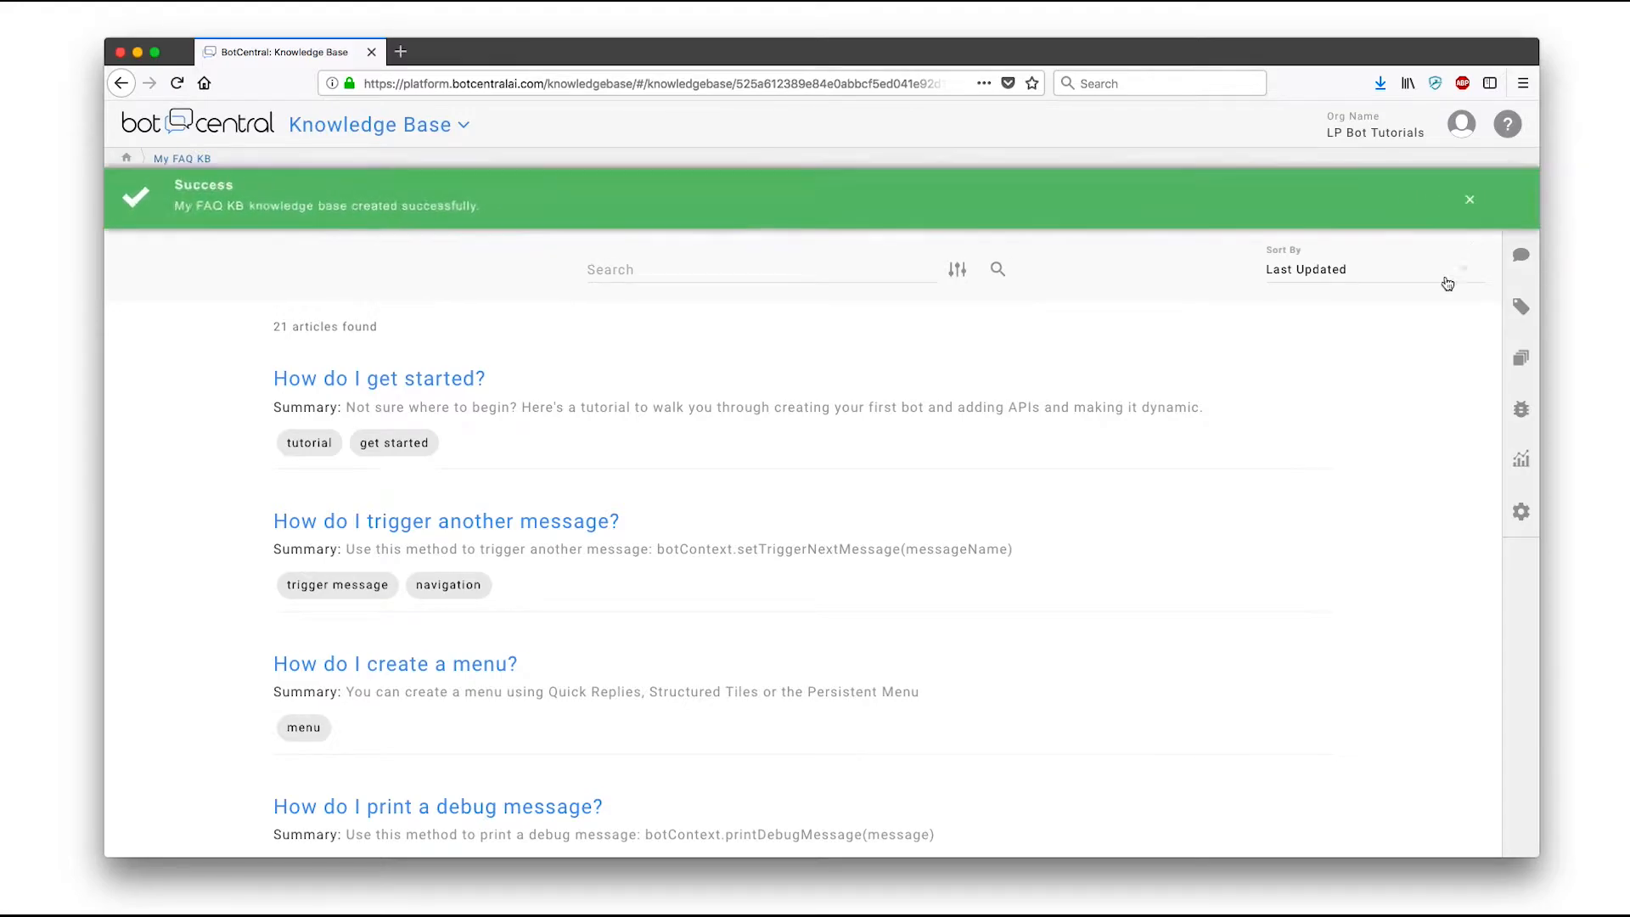
Look through the articles imported into My FAQ KB, checking their titles, summaries and tags
scroll(1260, 458, down, 3)
scroll(1257, 465, down, 4)
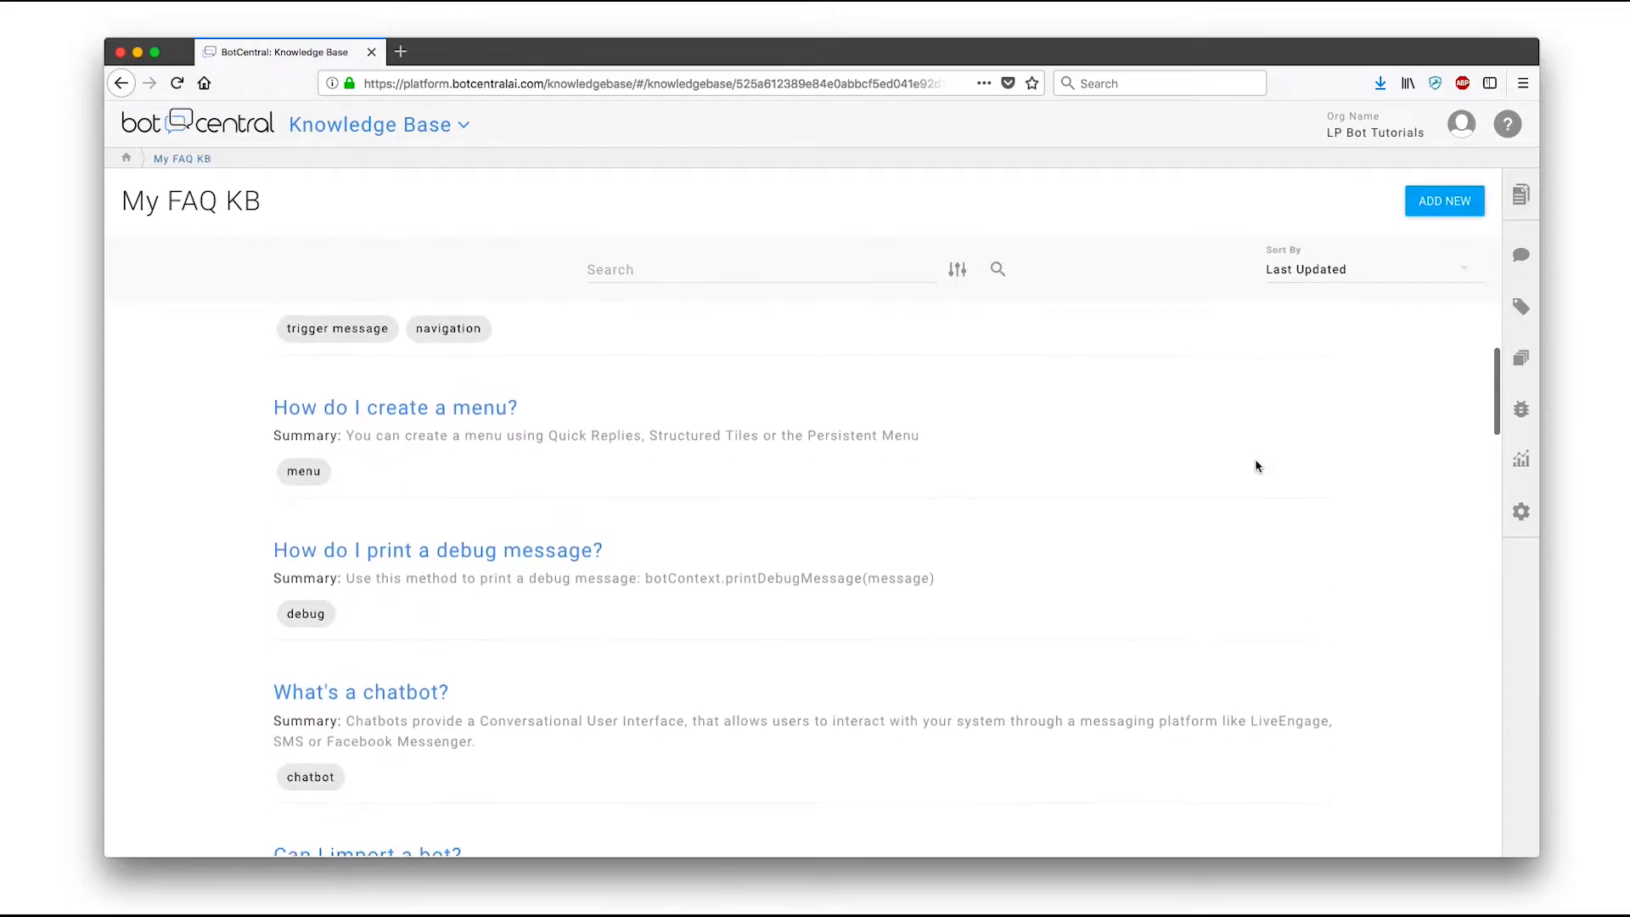
scroll(1256, 465, down, 3)
scroll(1256, 465, down, 7)
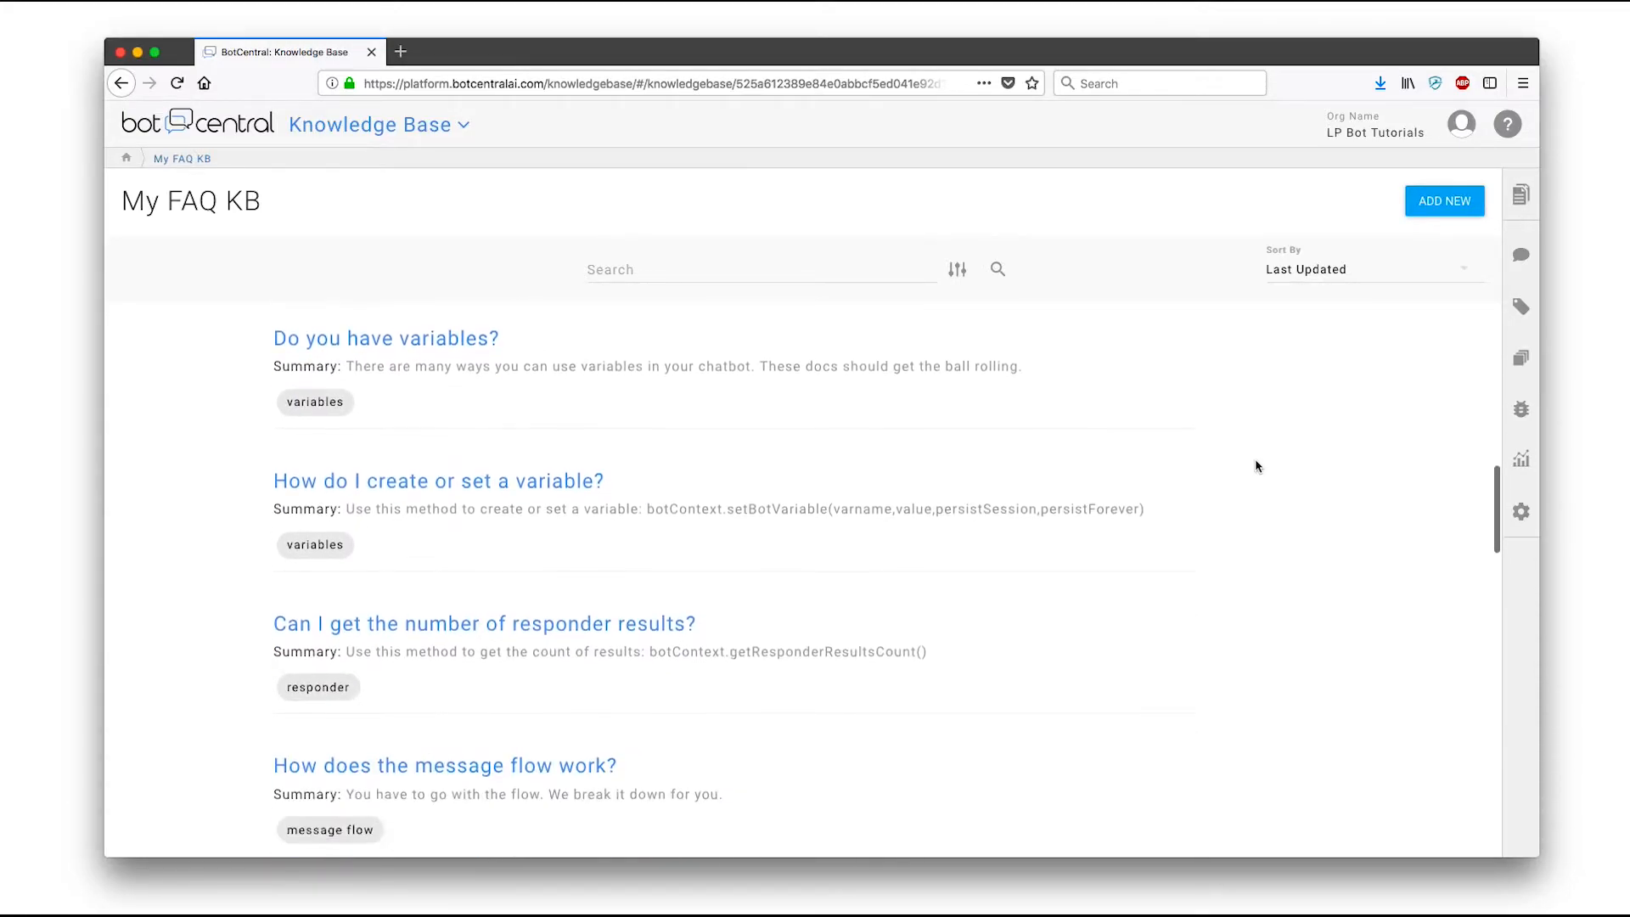
scroll(1256, 465, down, 5)
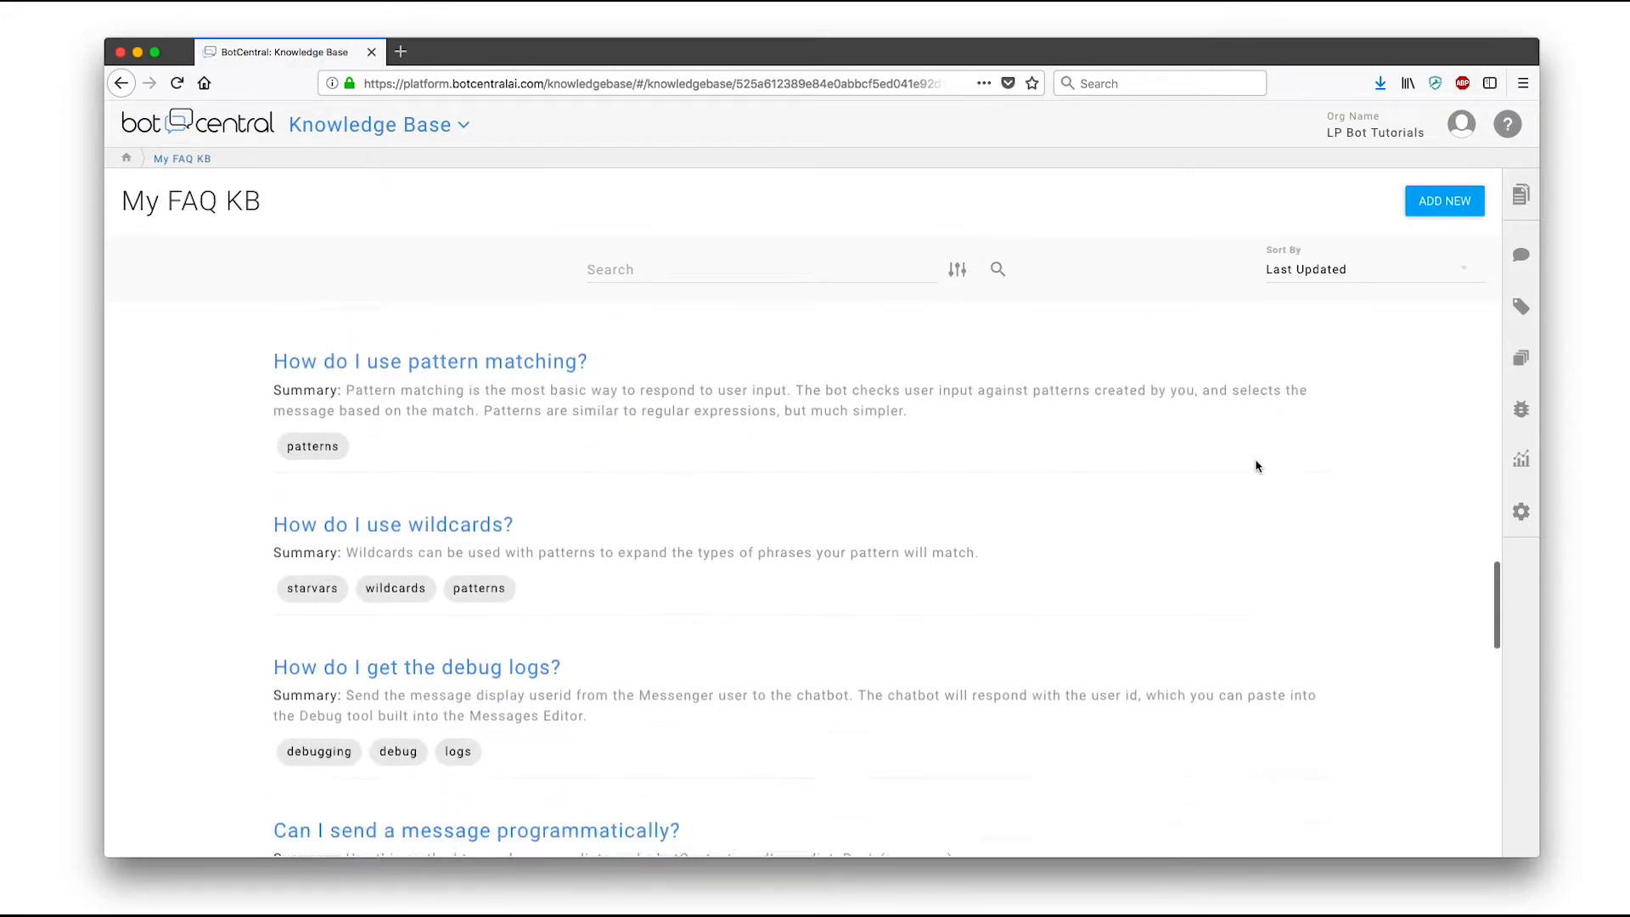
scroll(1256, 465, up, 10)
scroll(1256, 465, up, 10)
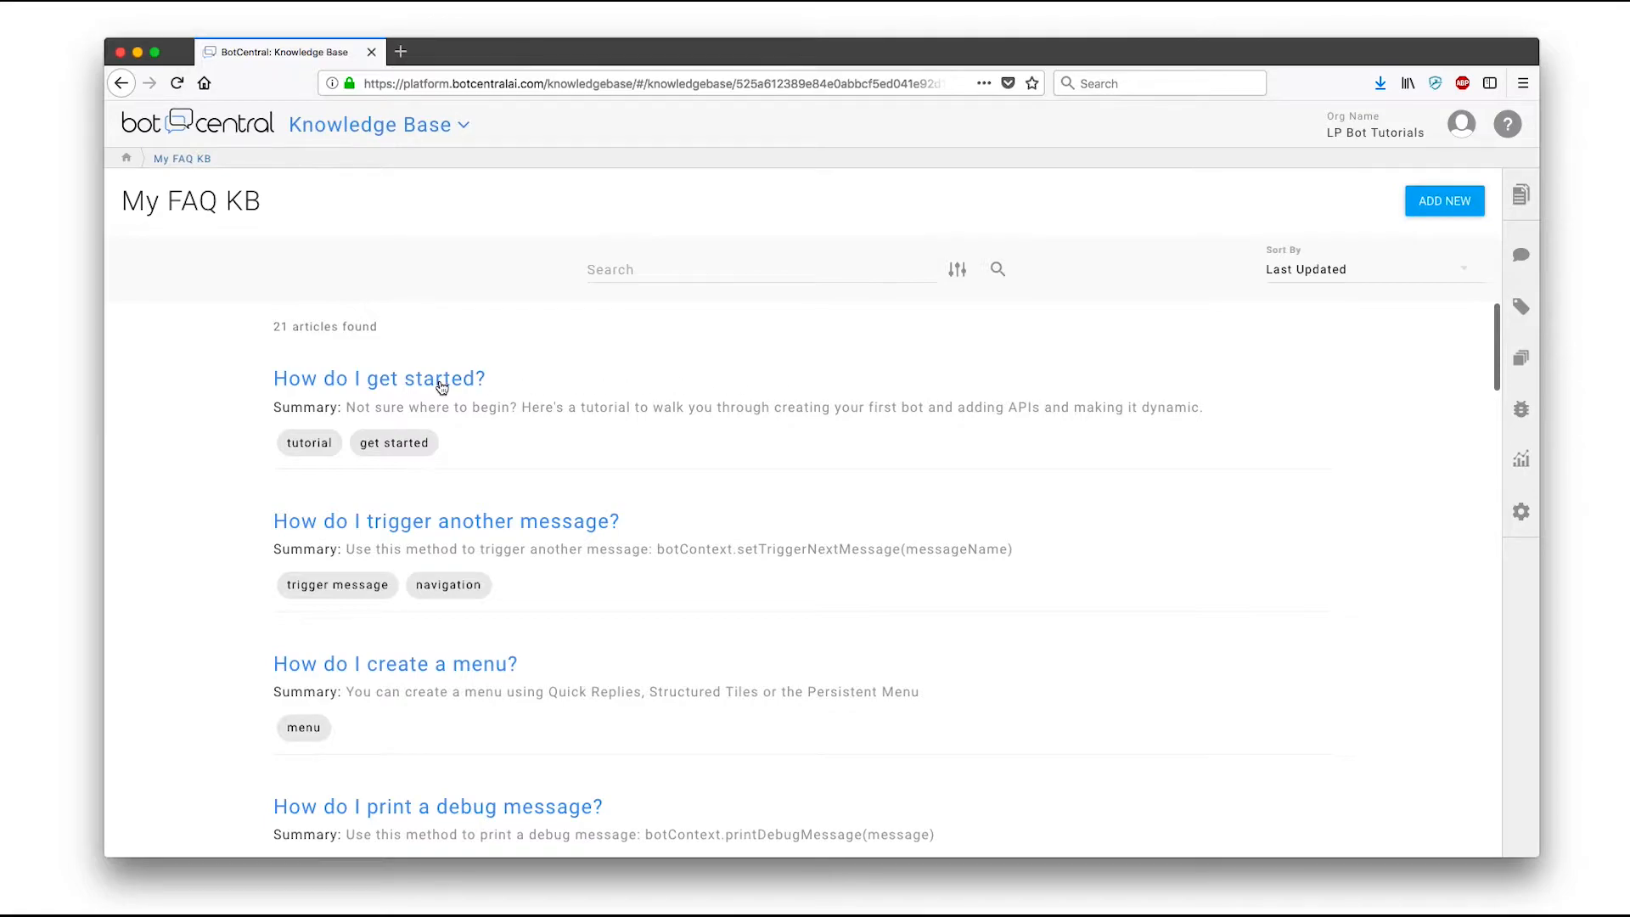
Examine the "How do I get started?" article's details and advanced settings, and leave it without saving
click(456, 383)
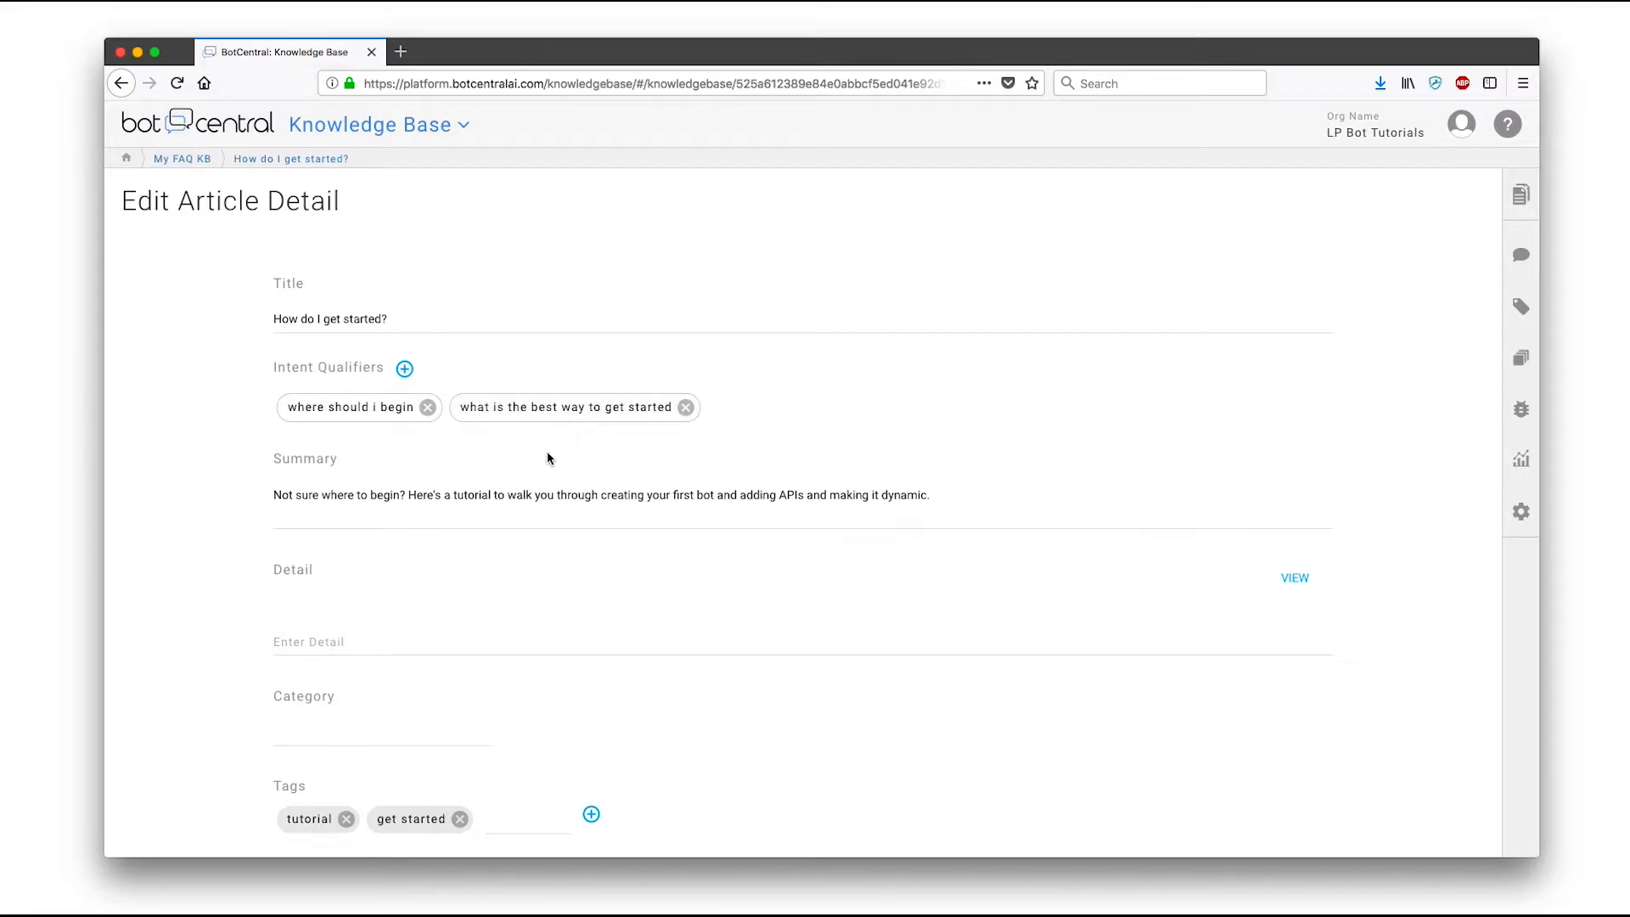
scroll(642, 503, down, 5)
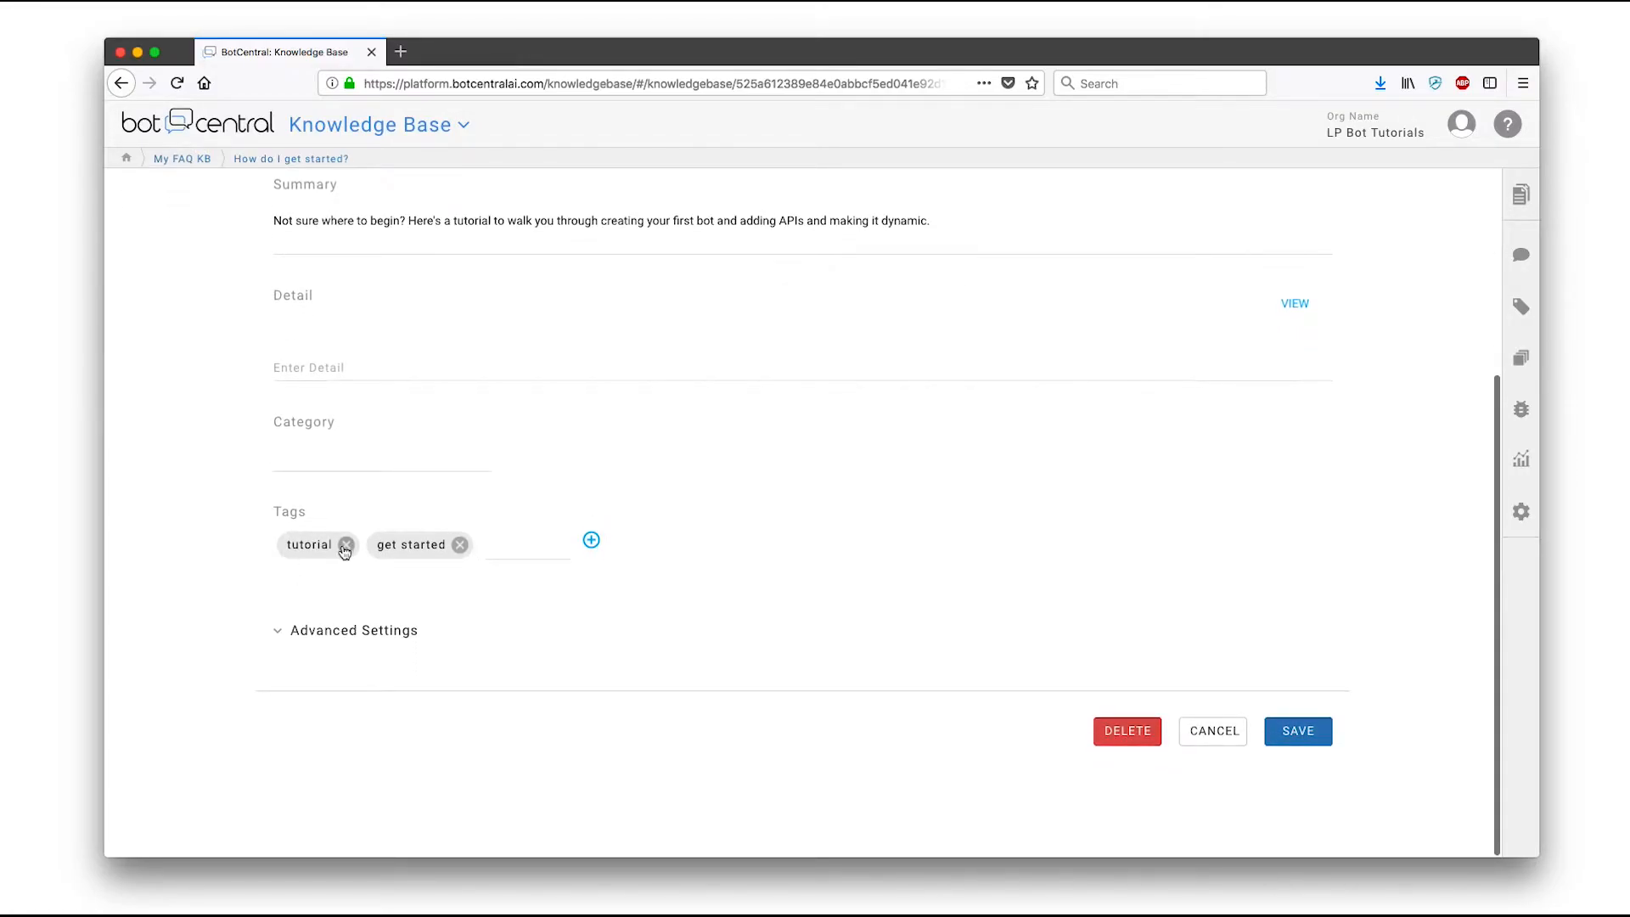
scroll(433, 563, up, 1)
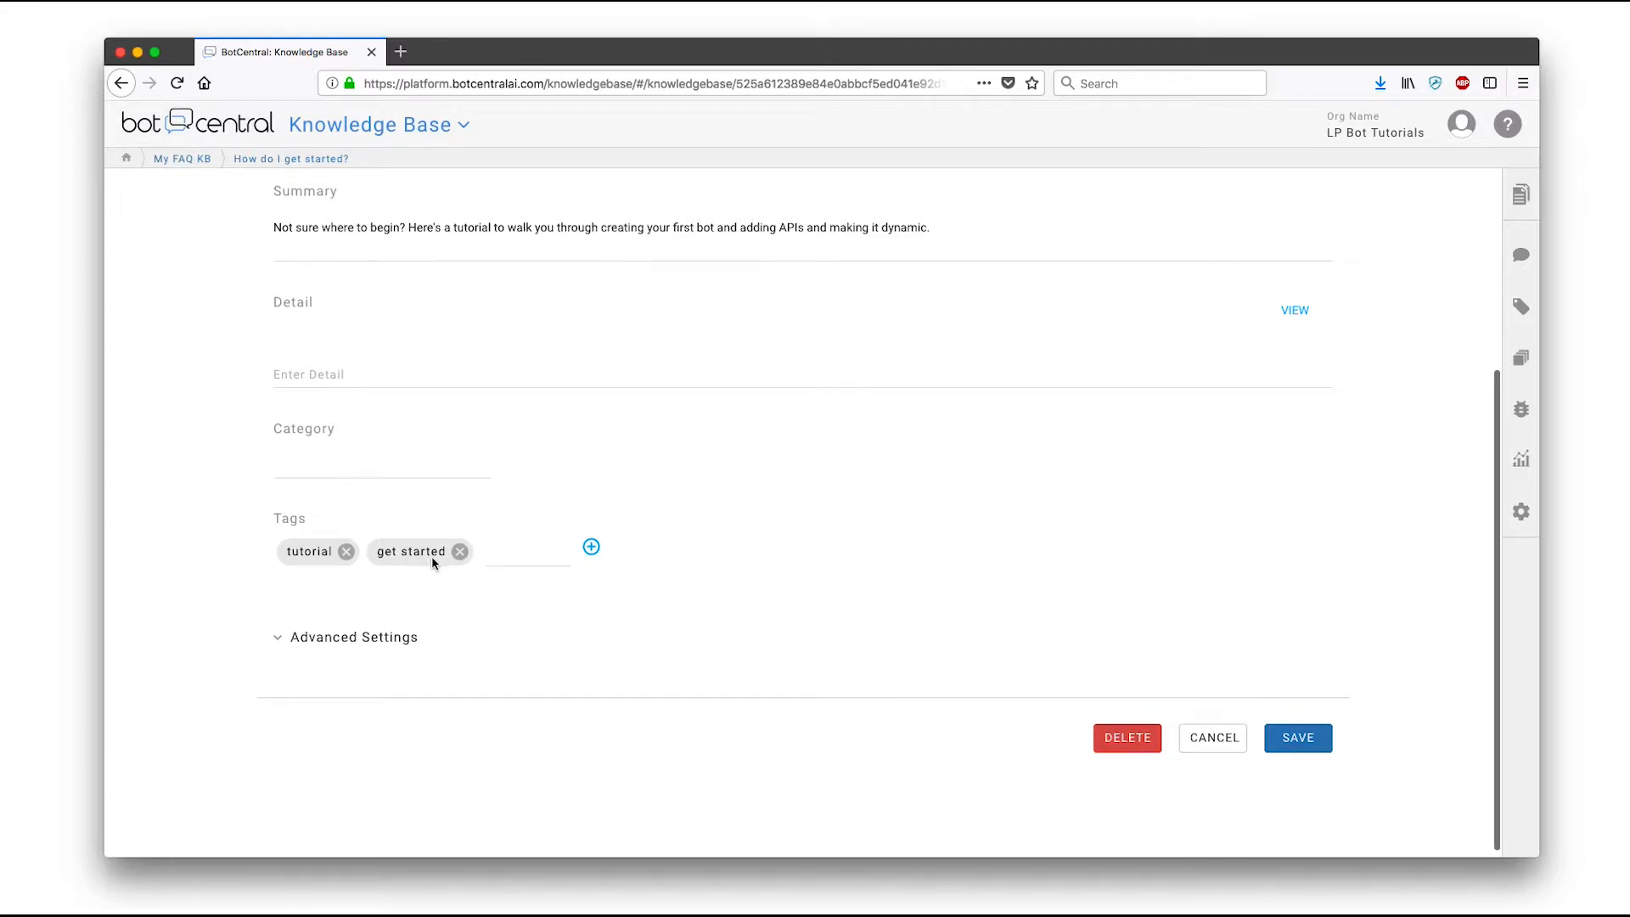
click(379, 643)
scroll(374, 645, down, 5)
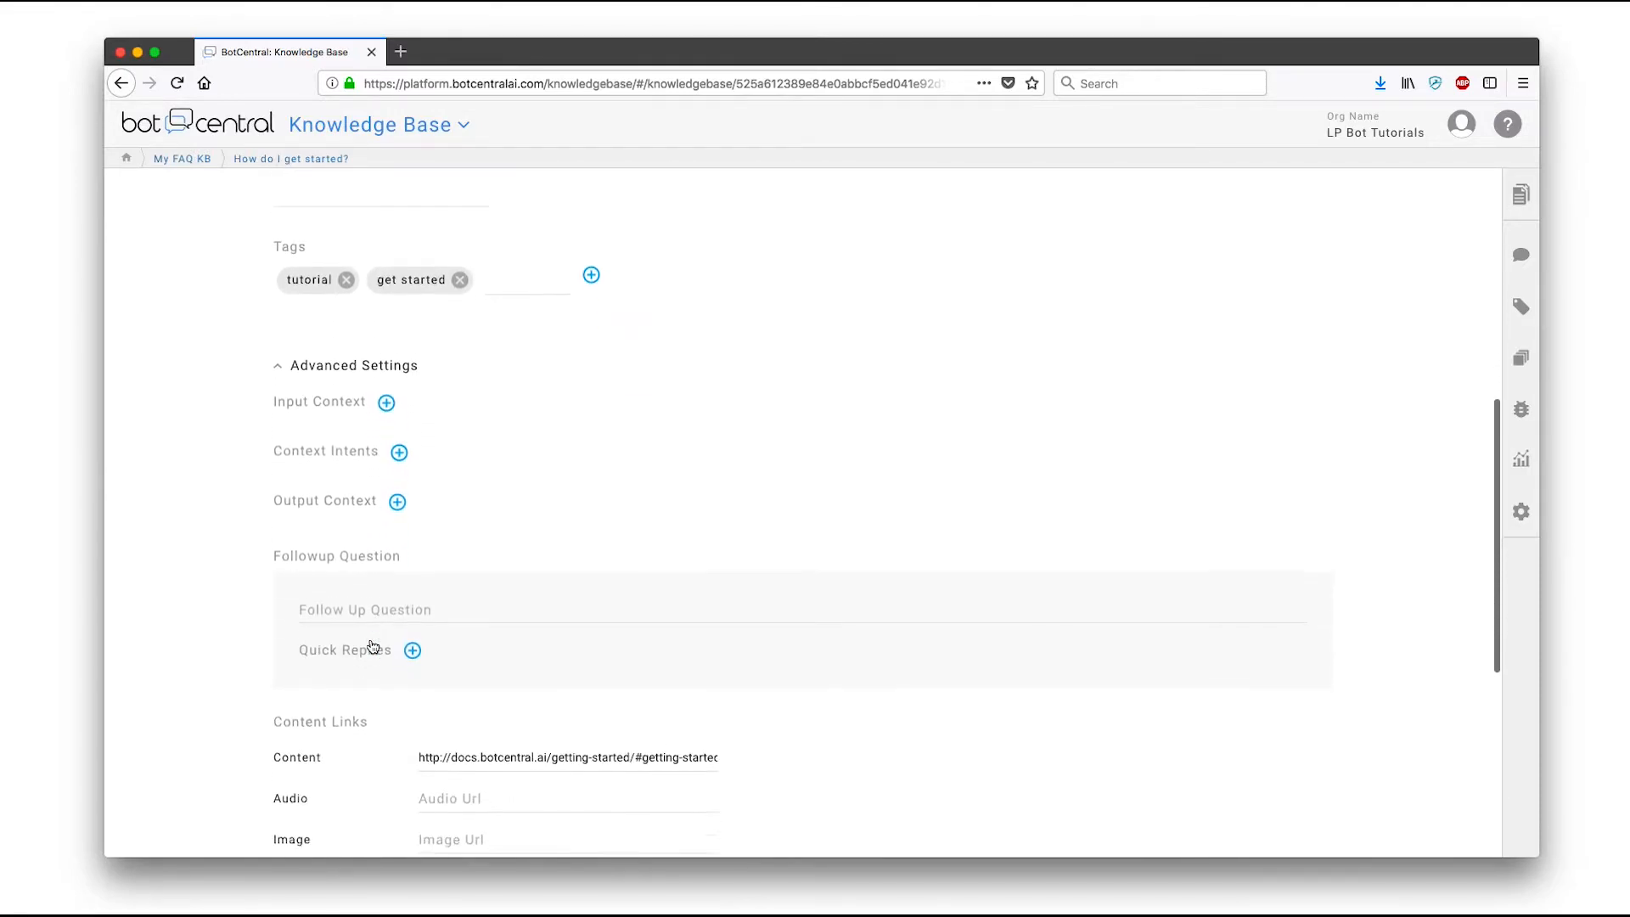
scroll(372, 647, down, 3)
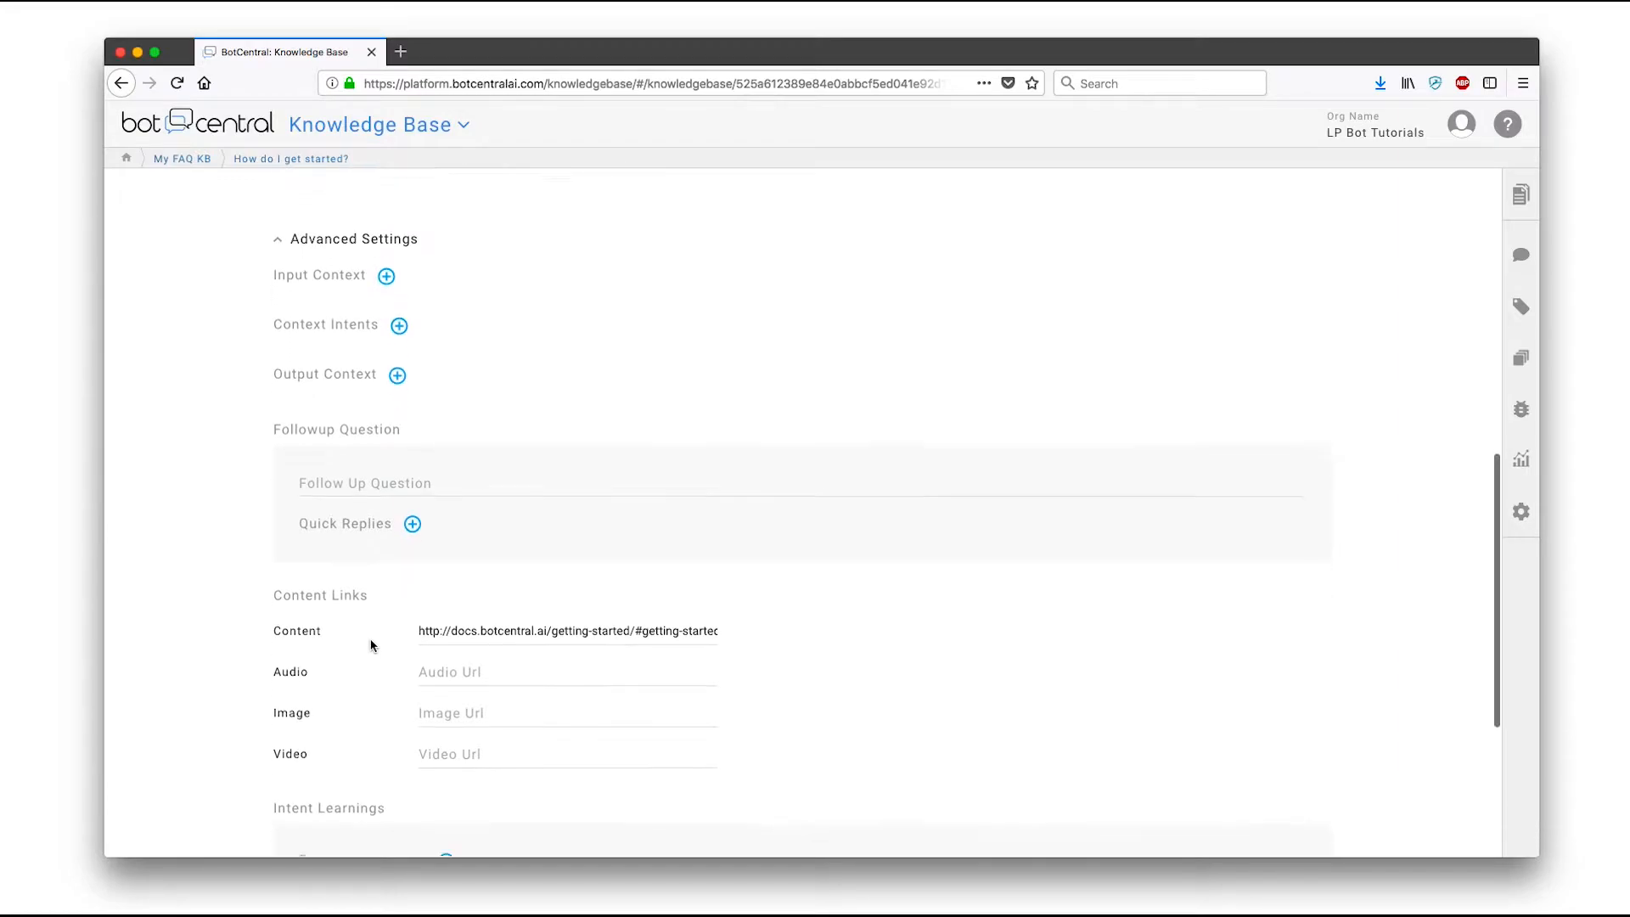
scroll(370, 643, down, 2)
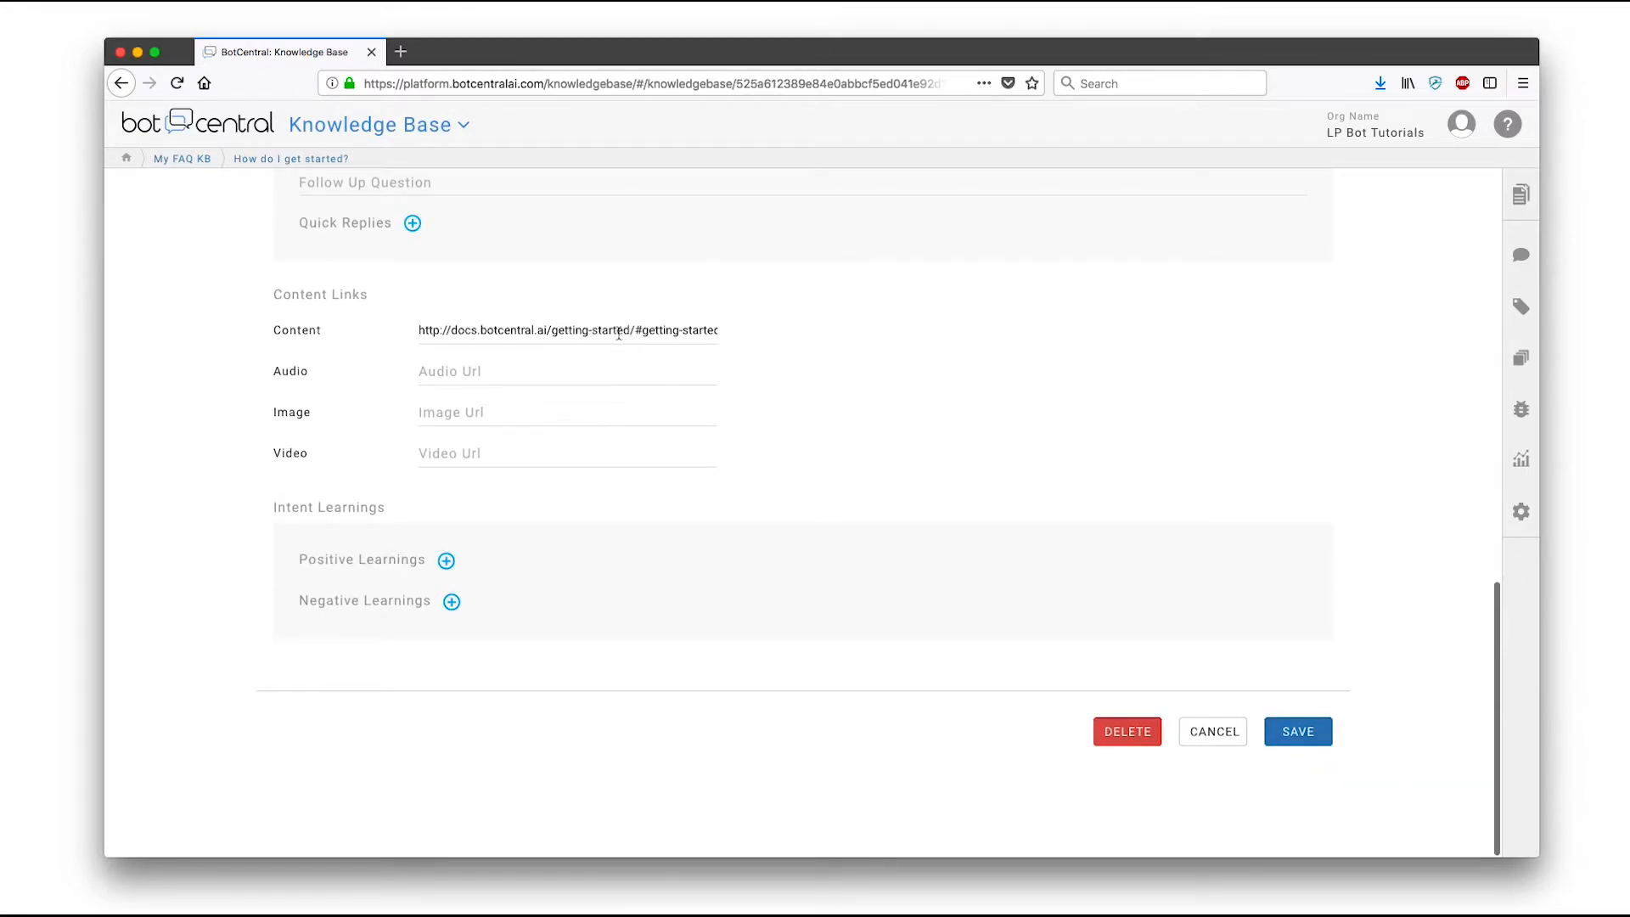
click(1228, 737)
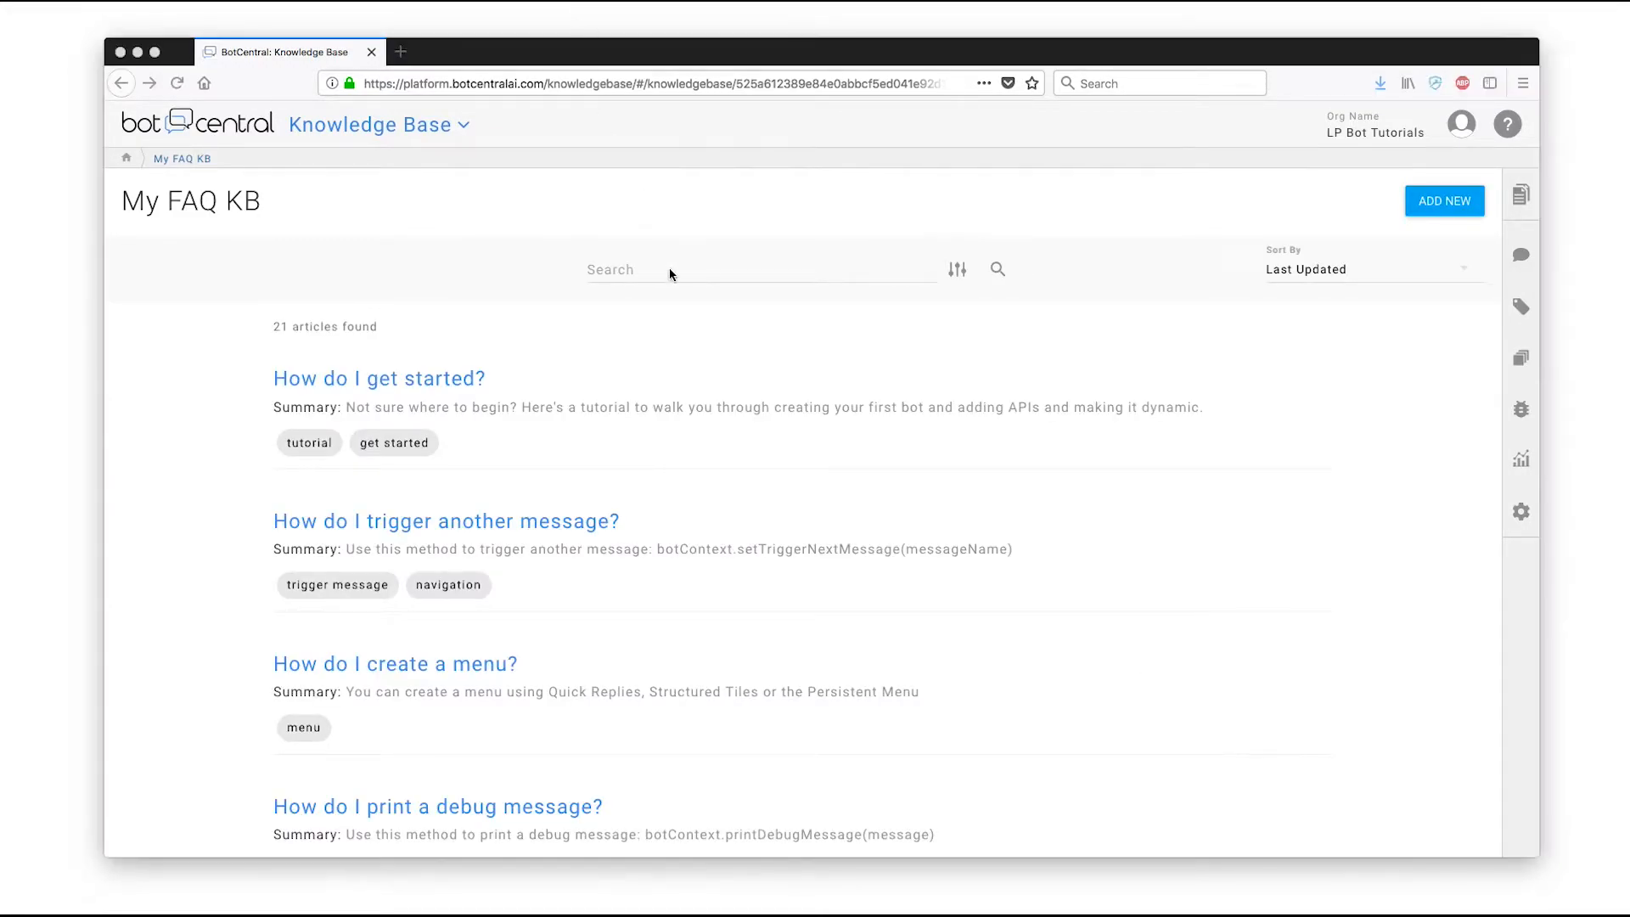
Test the knowledge base search with "what's a chatbot" and "how do i use patterns"
click(673, 270)
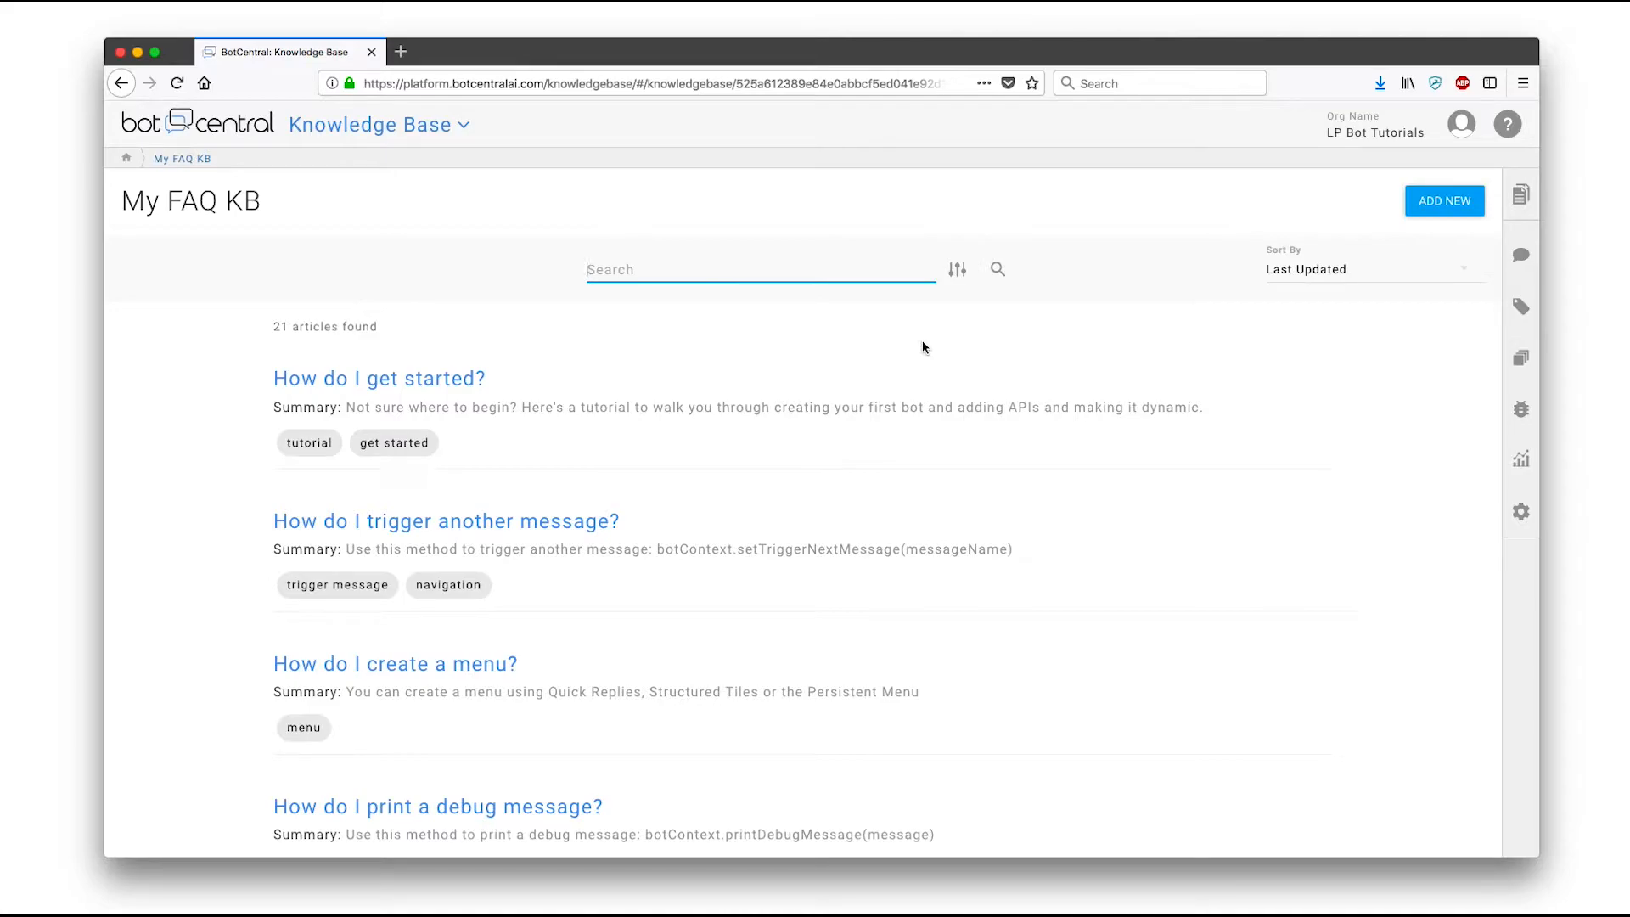
text(what's a chatbot)
key(Return)
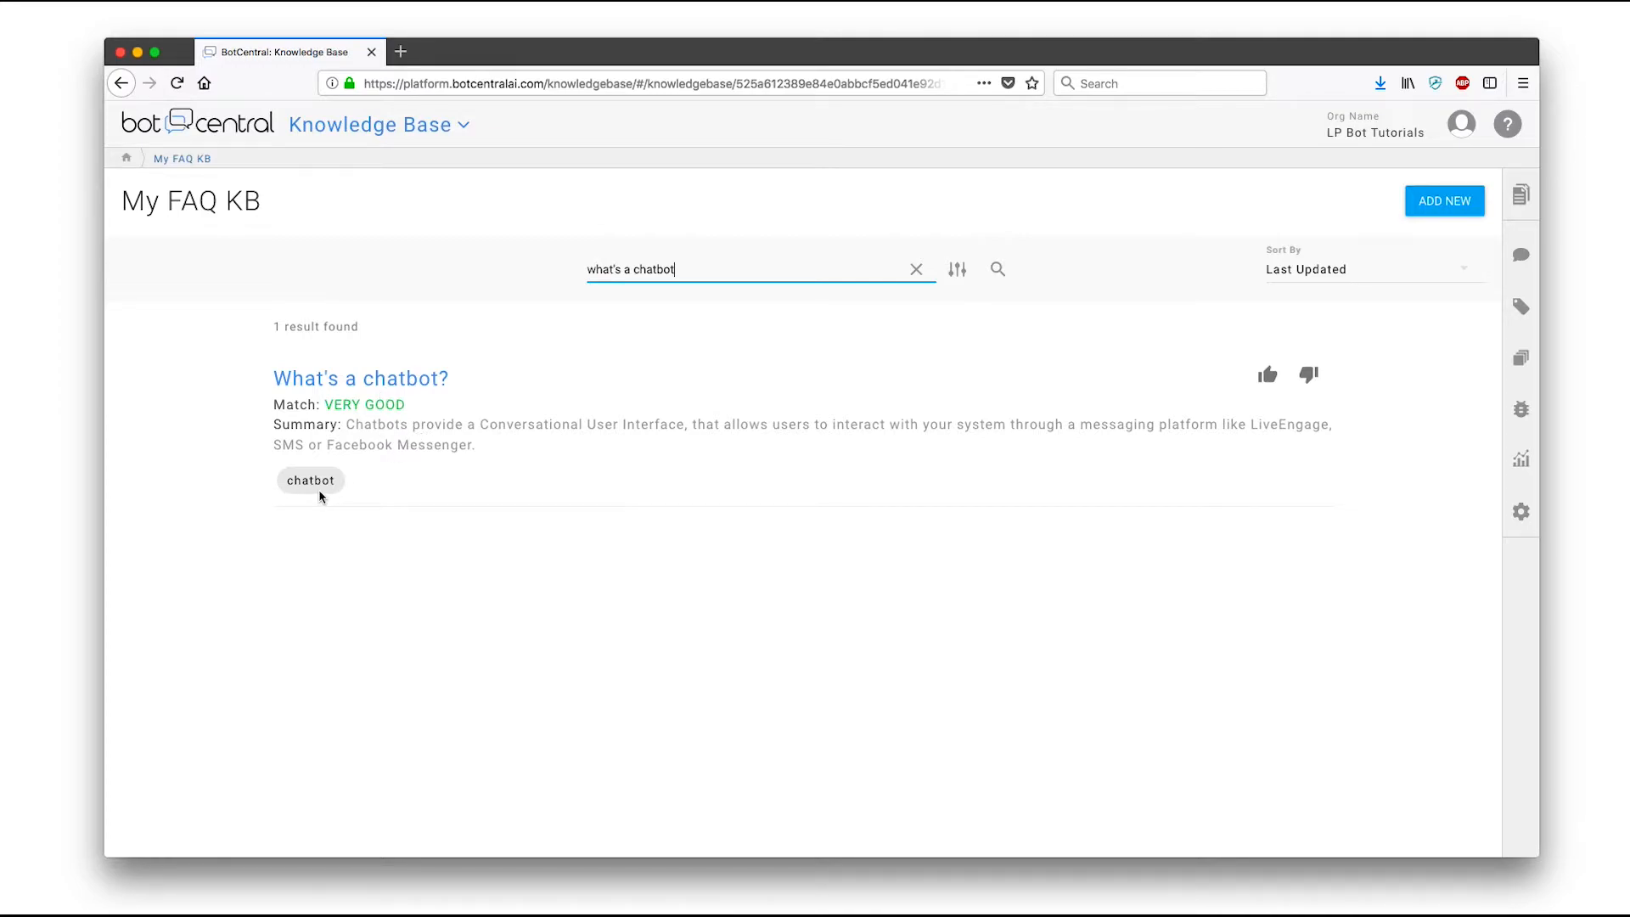
drag(588, 269, 672, 269)
text(how do i use patterns)
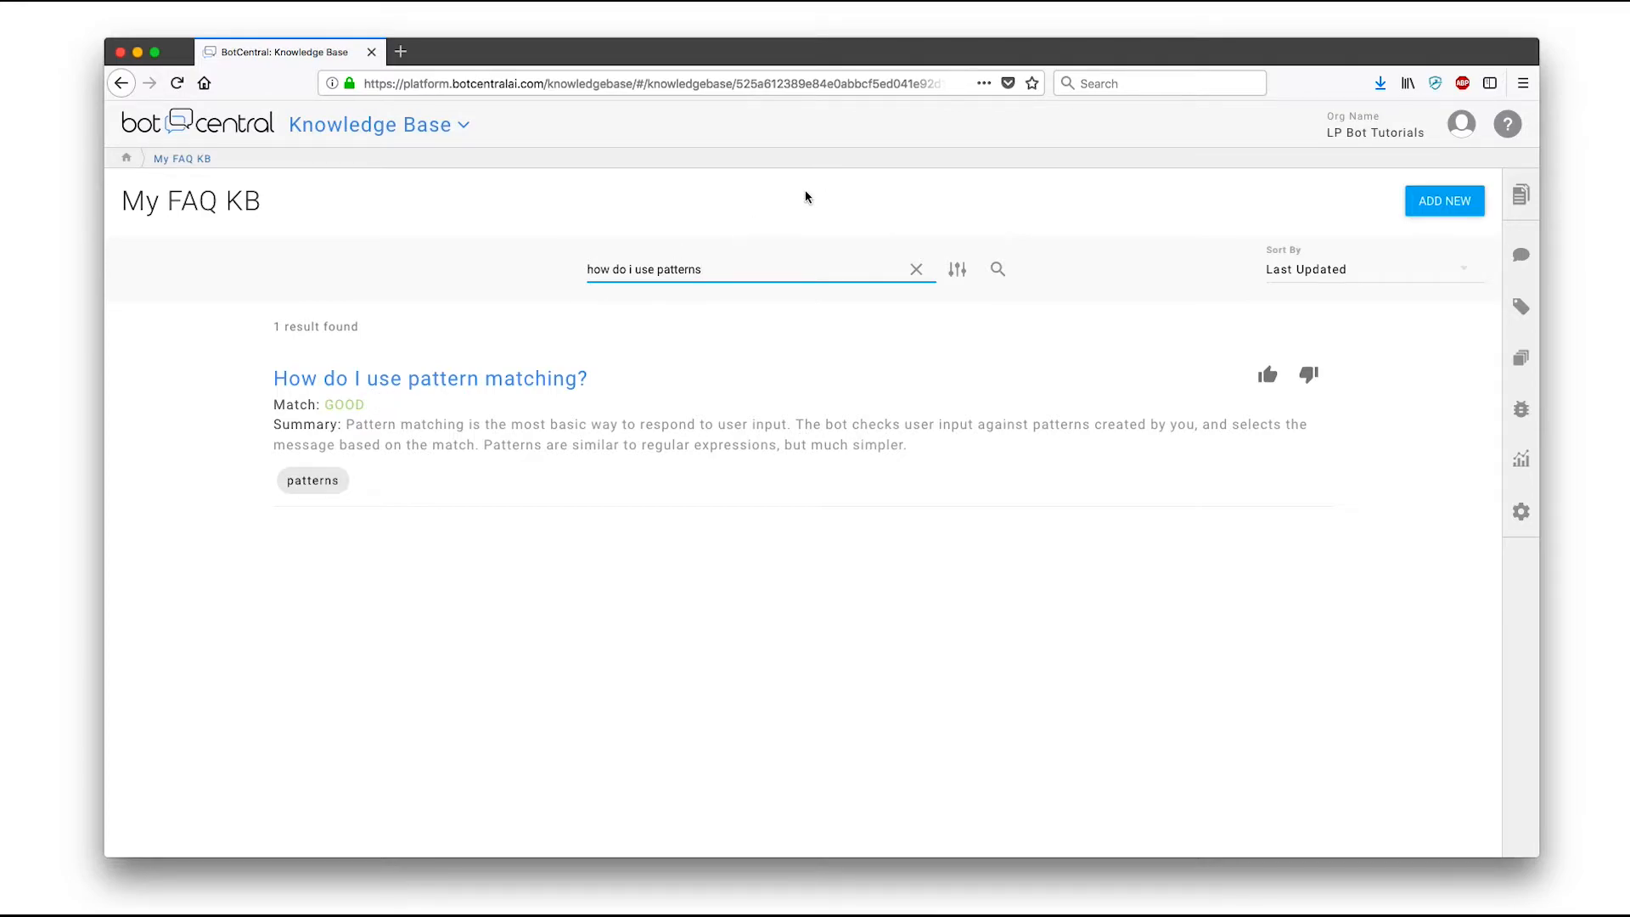
Search for "what are debug messages", give "How do I print a debug message?" a thumbs up, and rerun the search
triple_click(705, 270)
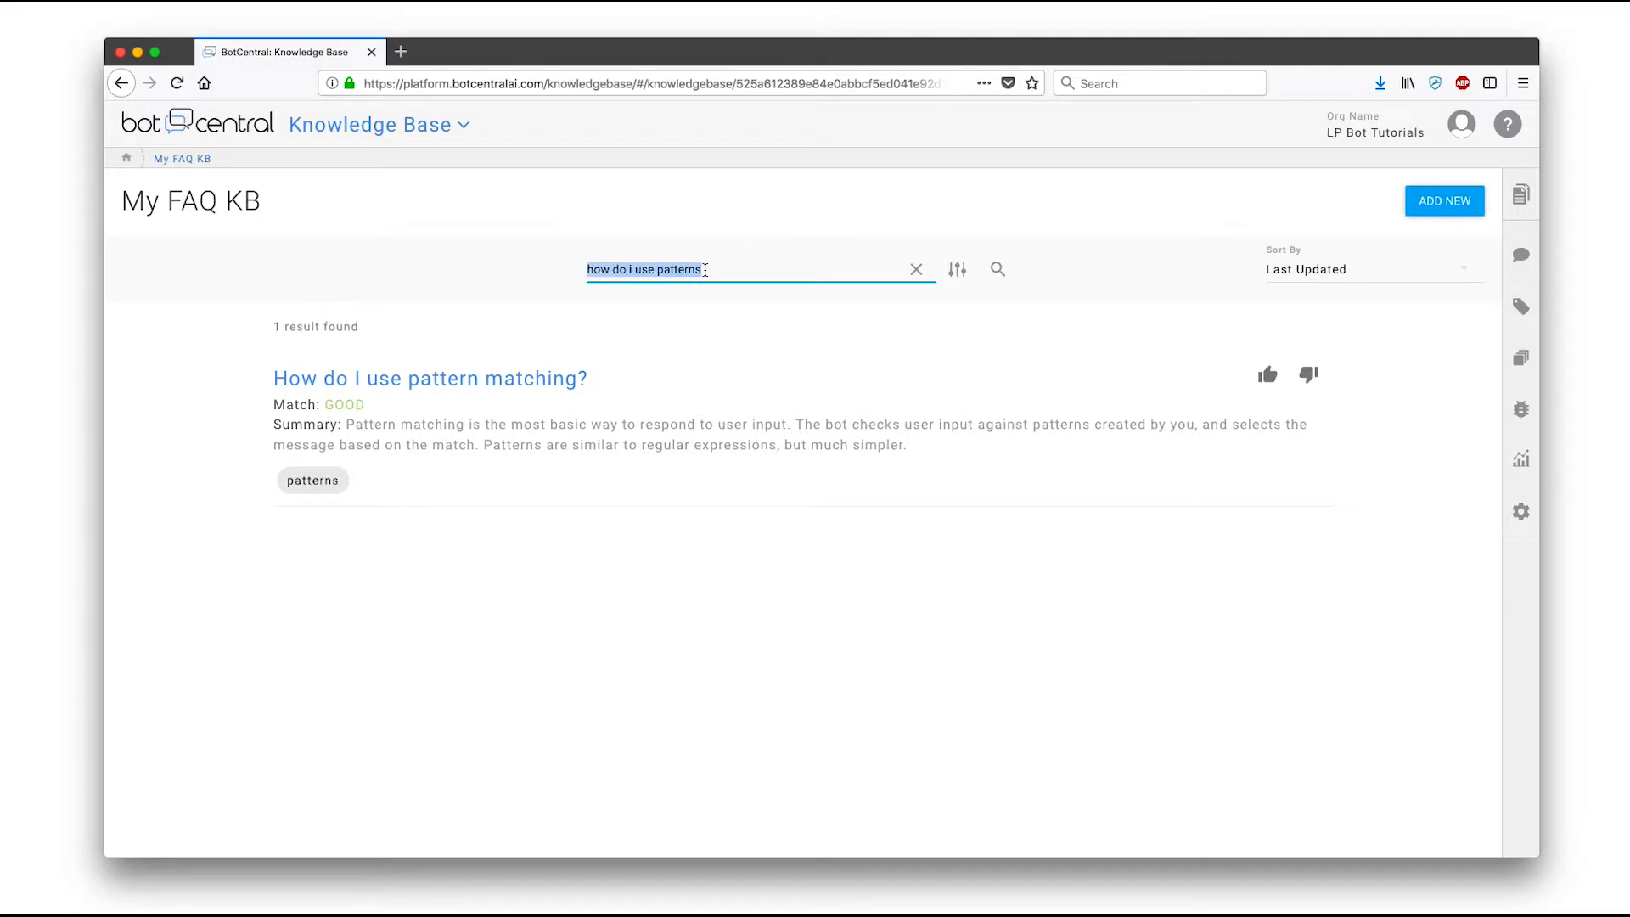
text(what are debug messages)
key(Return)
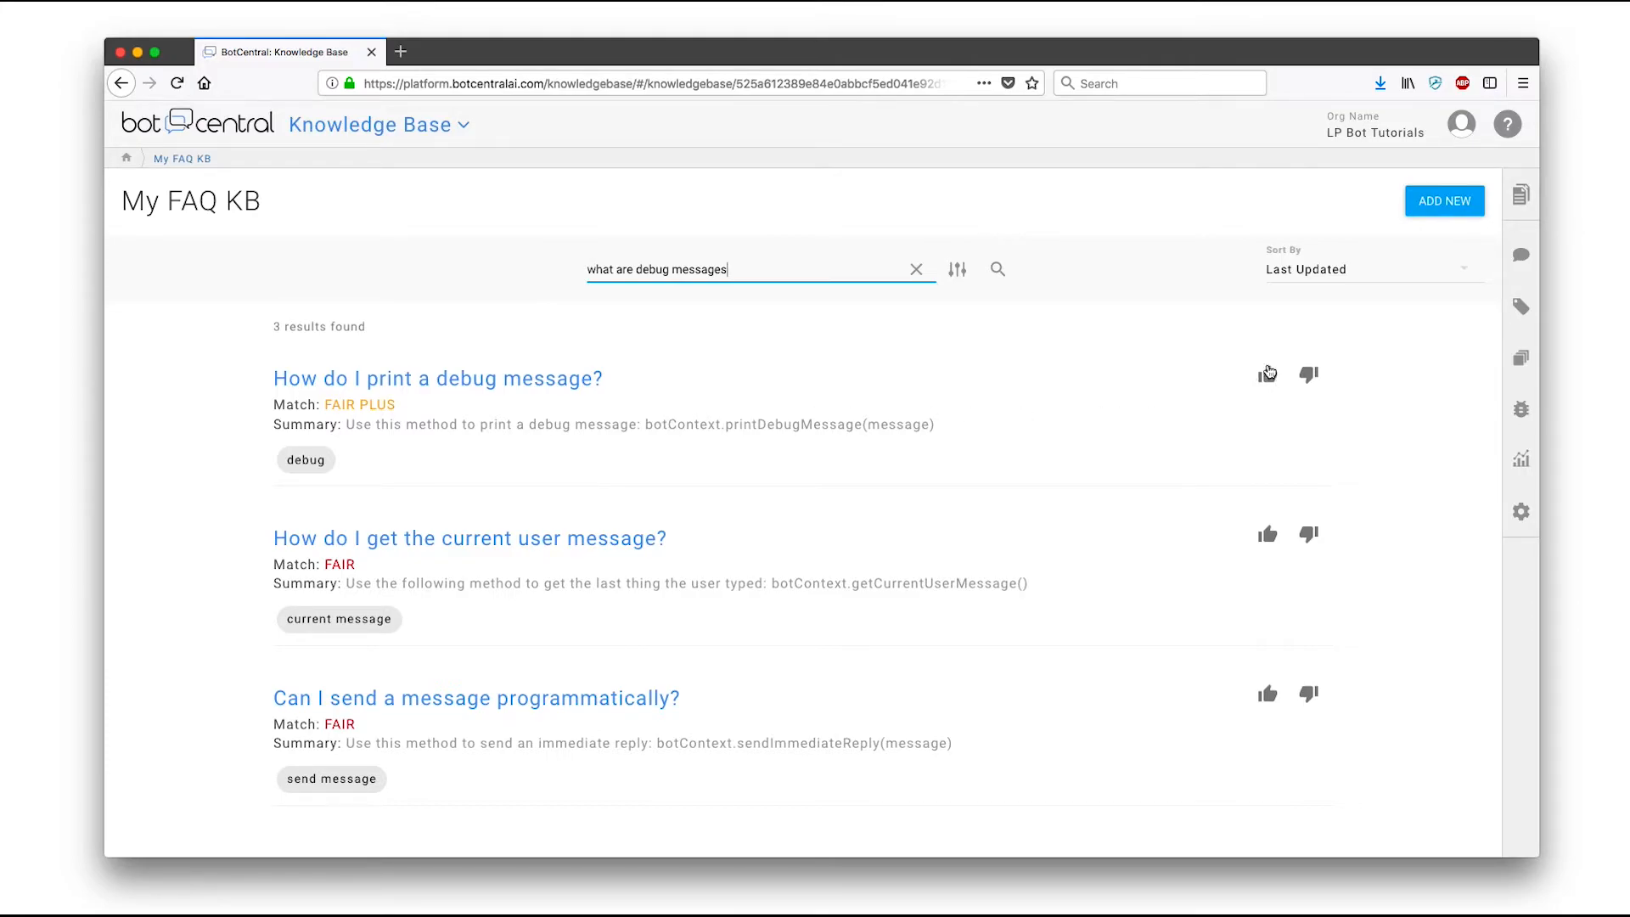
click(1268, 375)
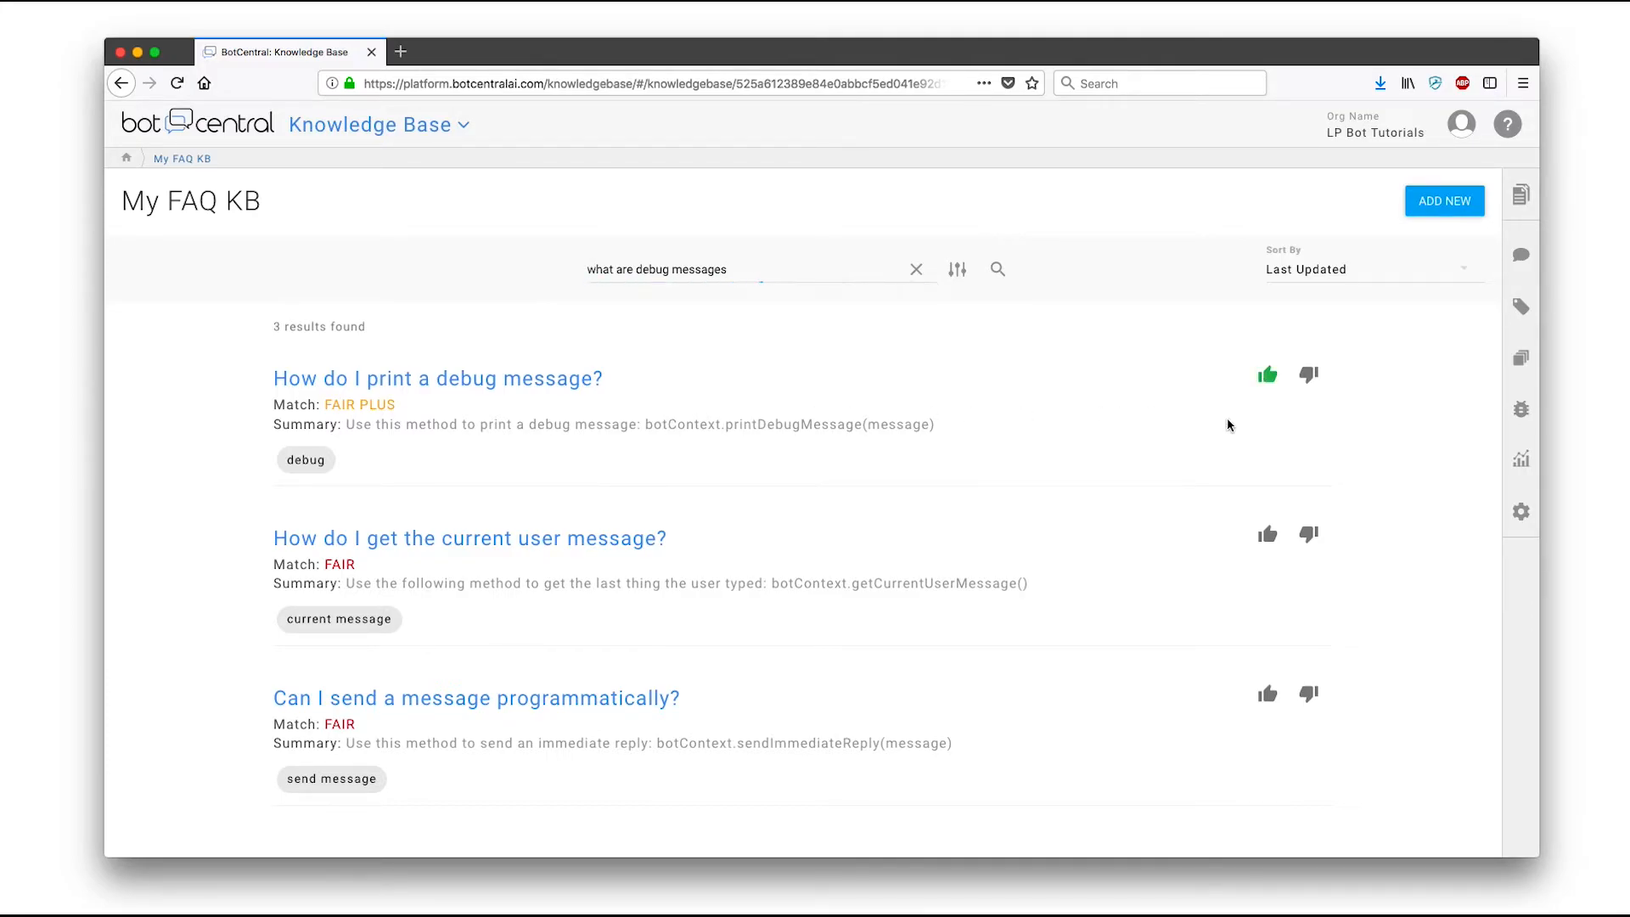
click(997, 269)
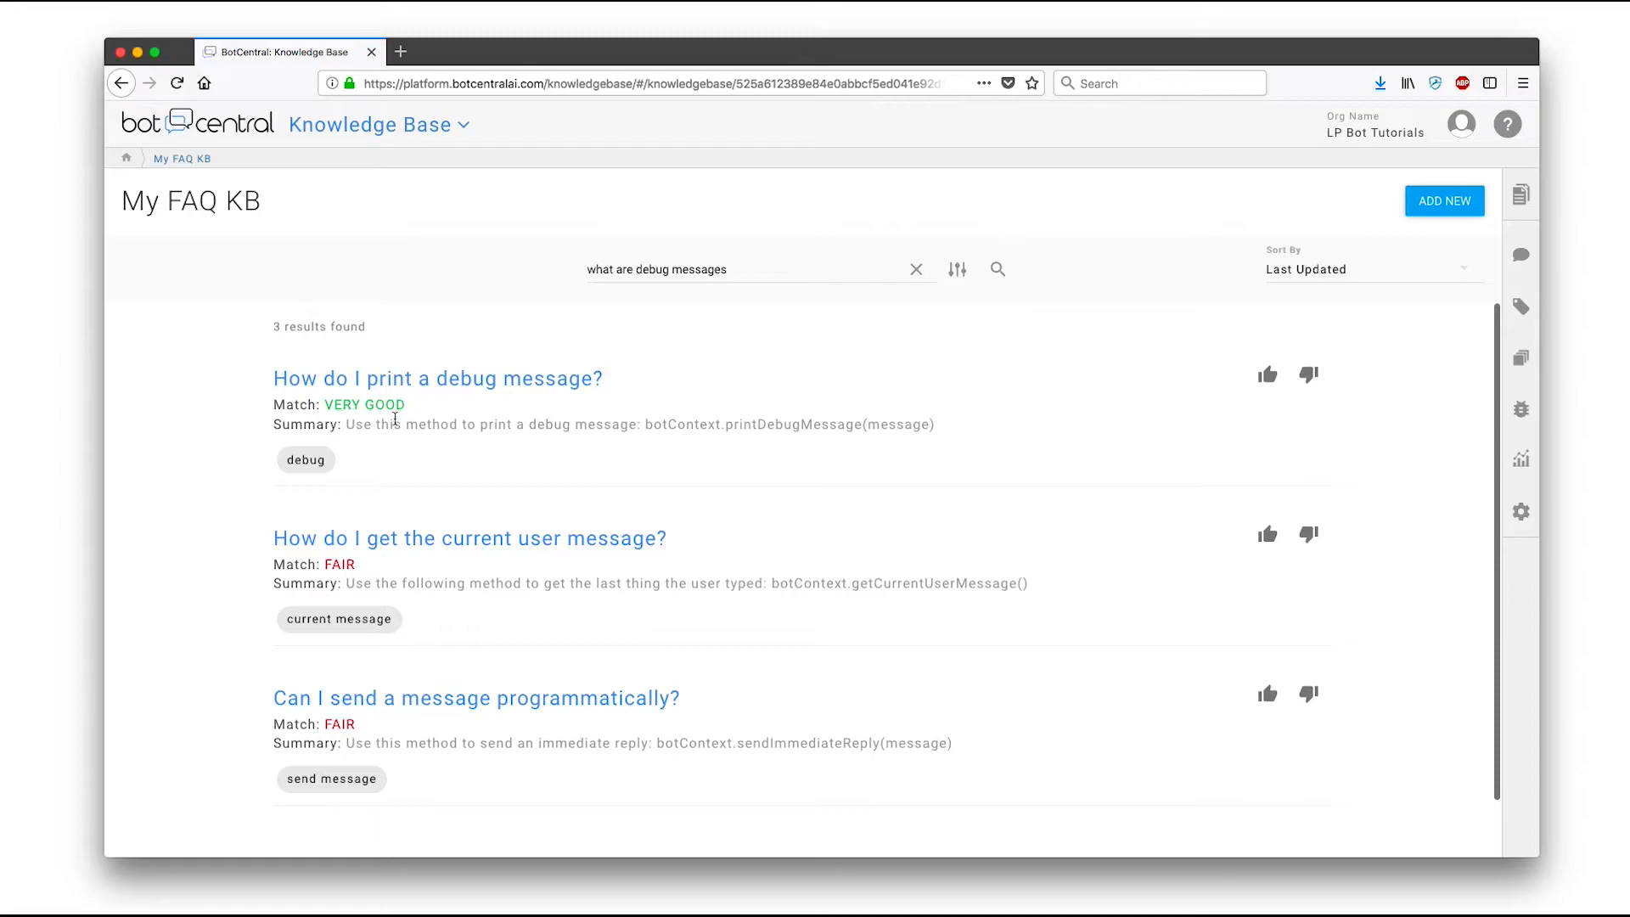
Examine the "How do I print a debug message?" article's positive learnings in its advanced settings, and leave it without saving
click(412, 380)
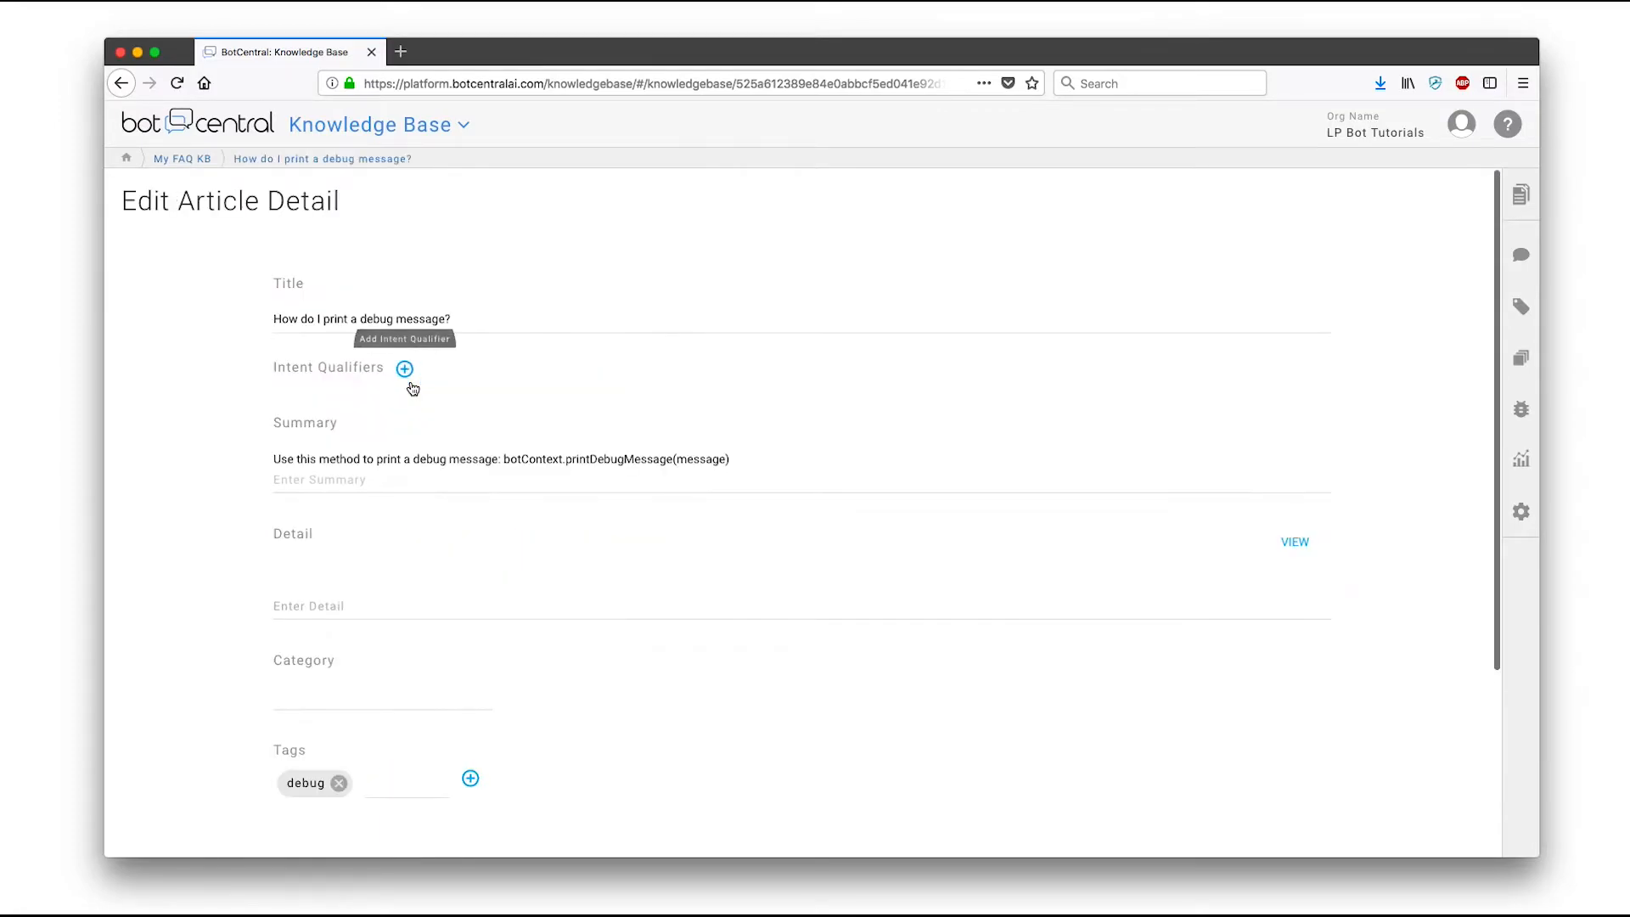
scroll(415, 399, down, 1)
scroll(415, 398, down, 3)
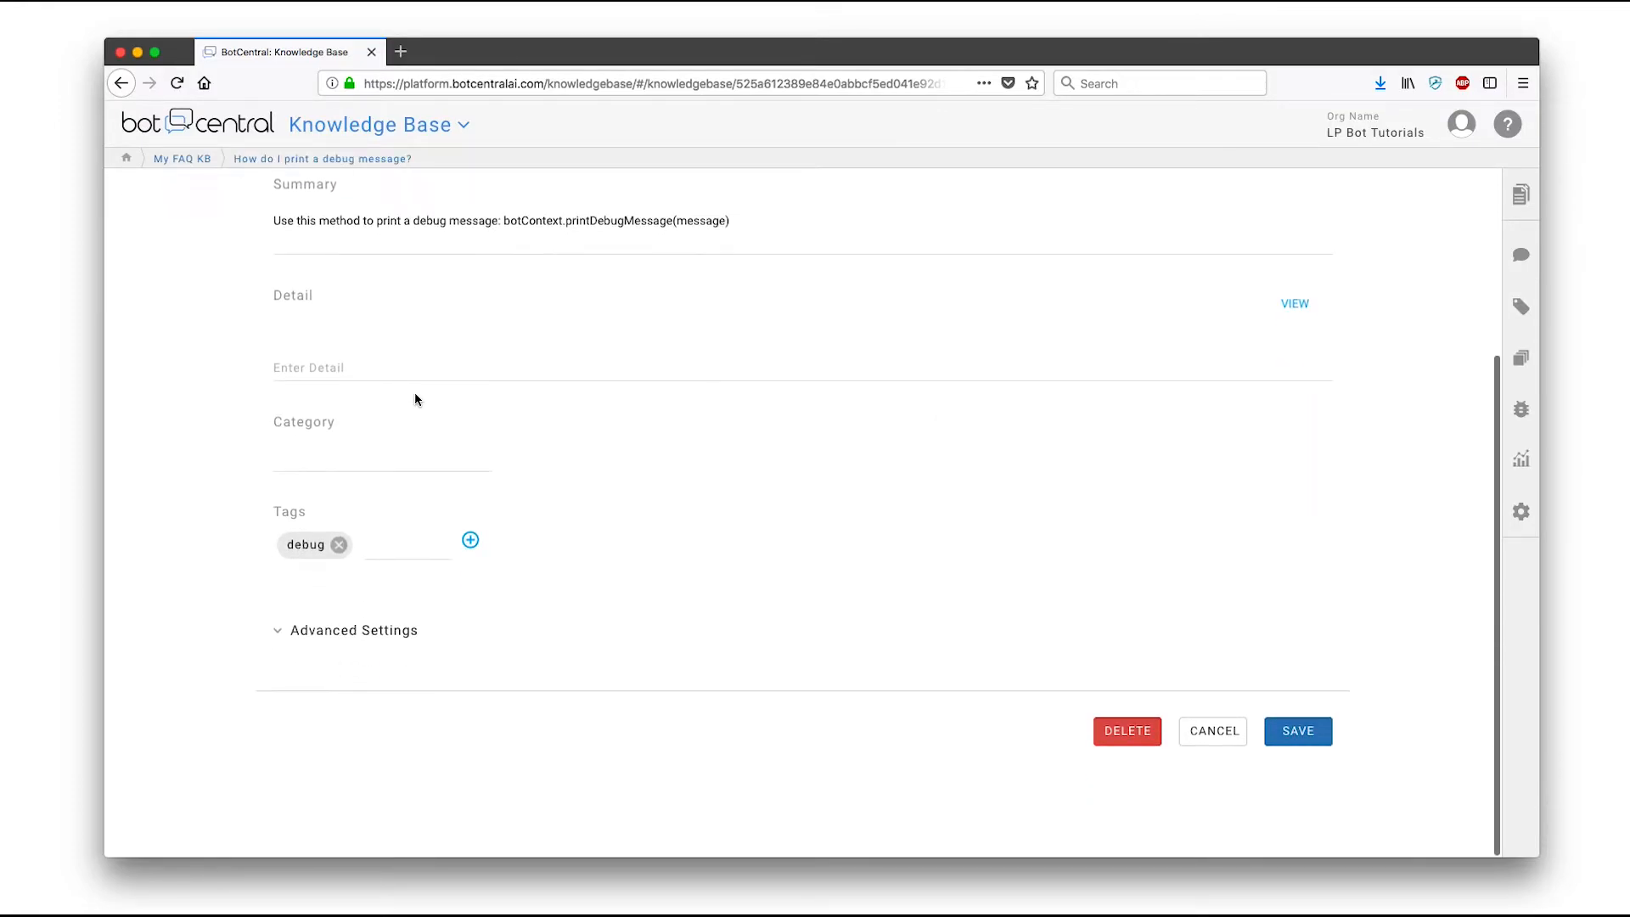
click(389, 631)
scroll(382, 618, down, 1)
scroll(378, 611, down, 7)
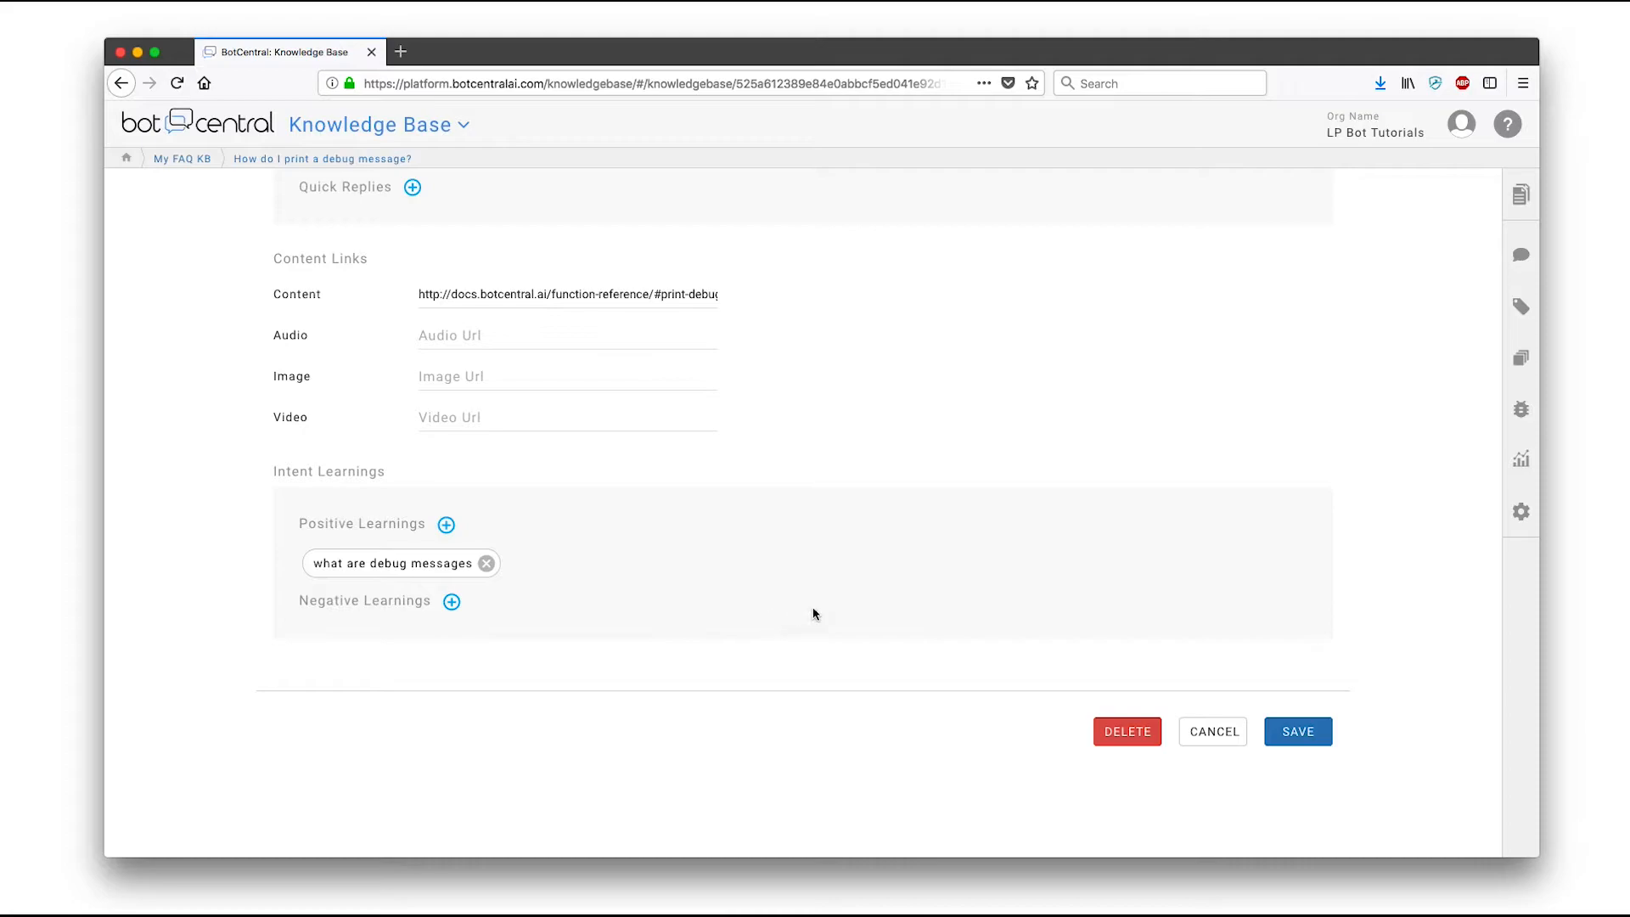
click(1230, 740)
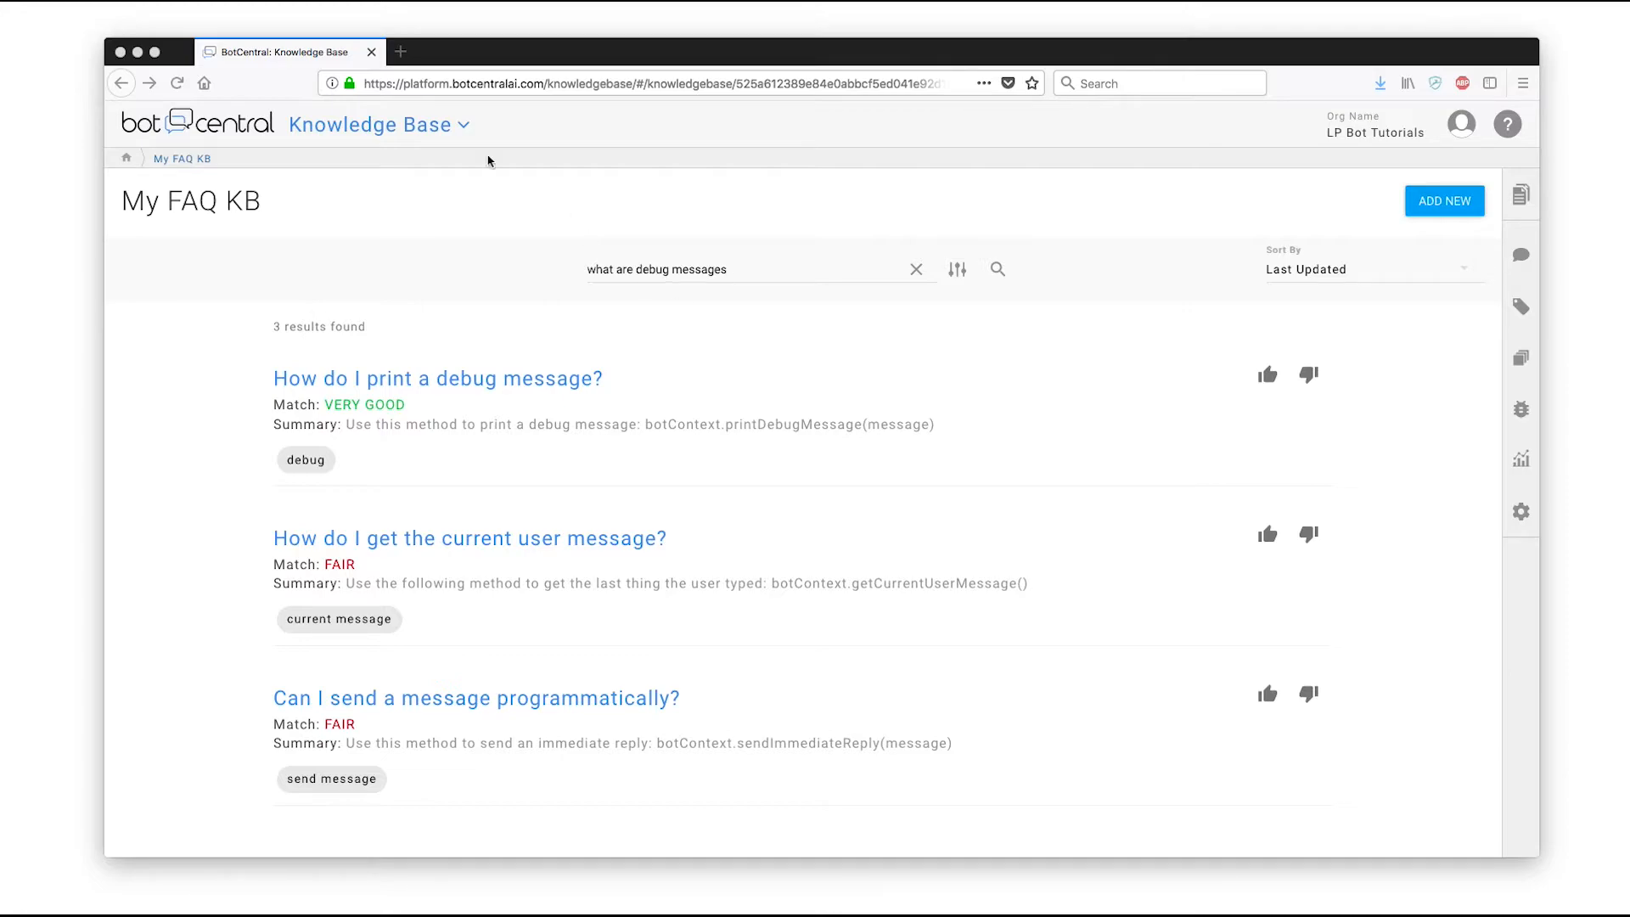
Switch to Bot Builder, open the My FAQ Tutorial bot and expand its responders list
click(356, 127)
click(357, 126)
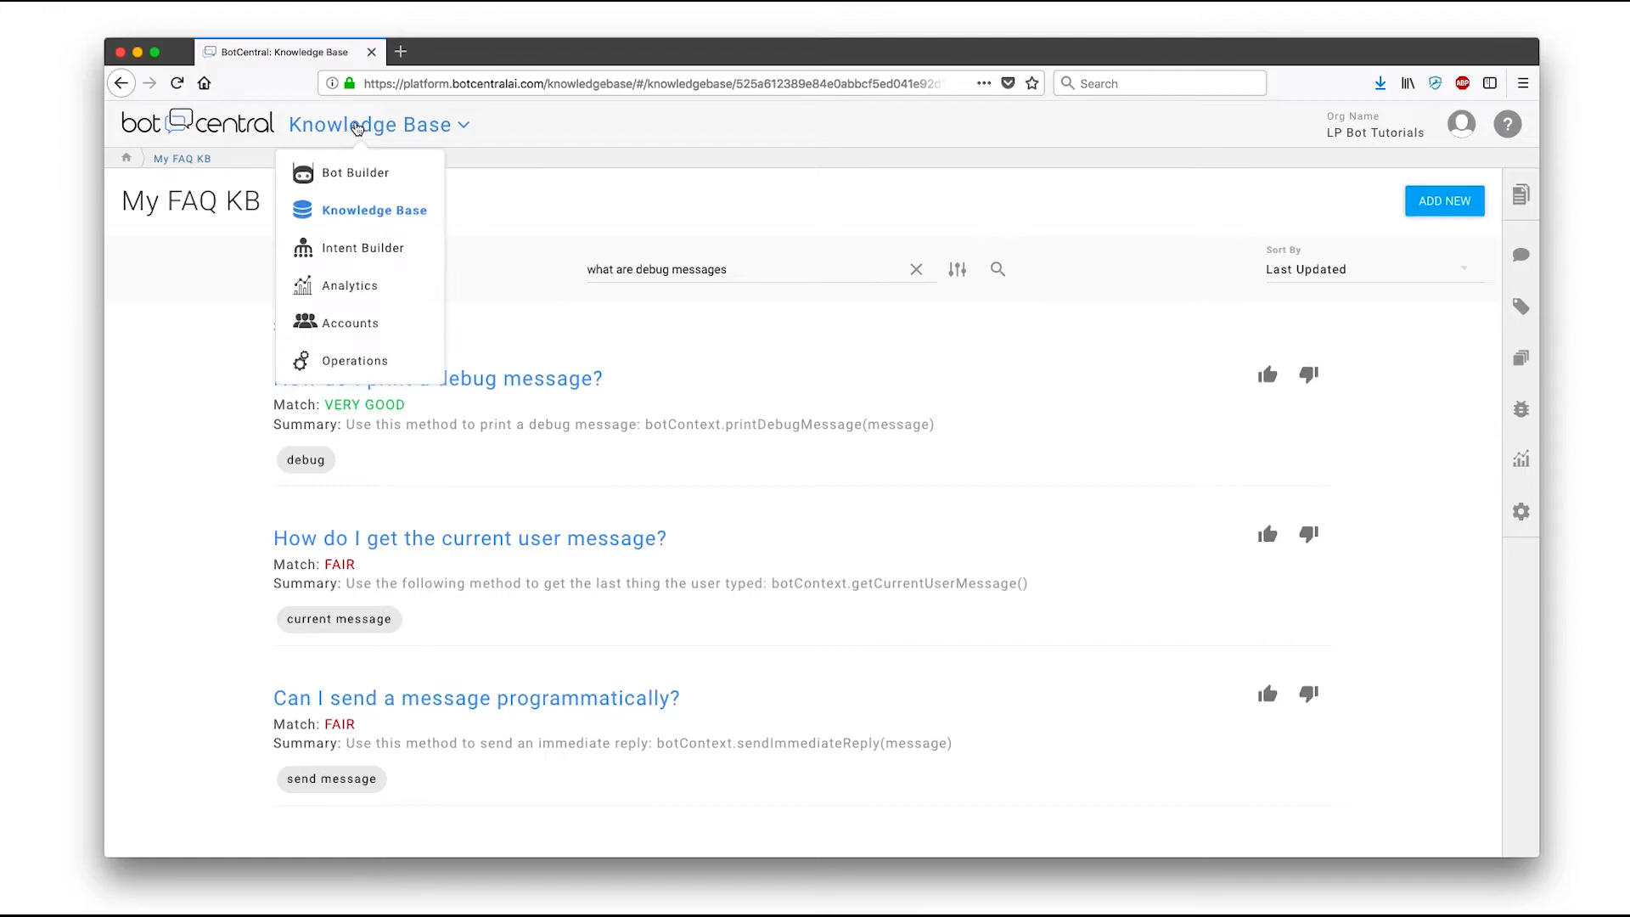
click(354, 171)
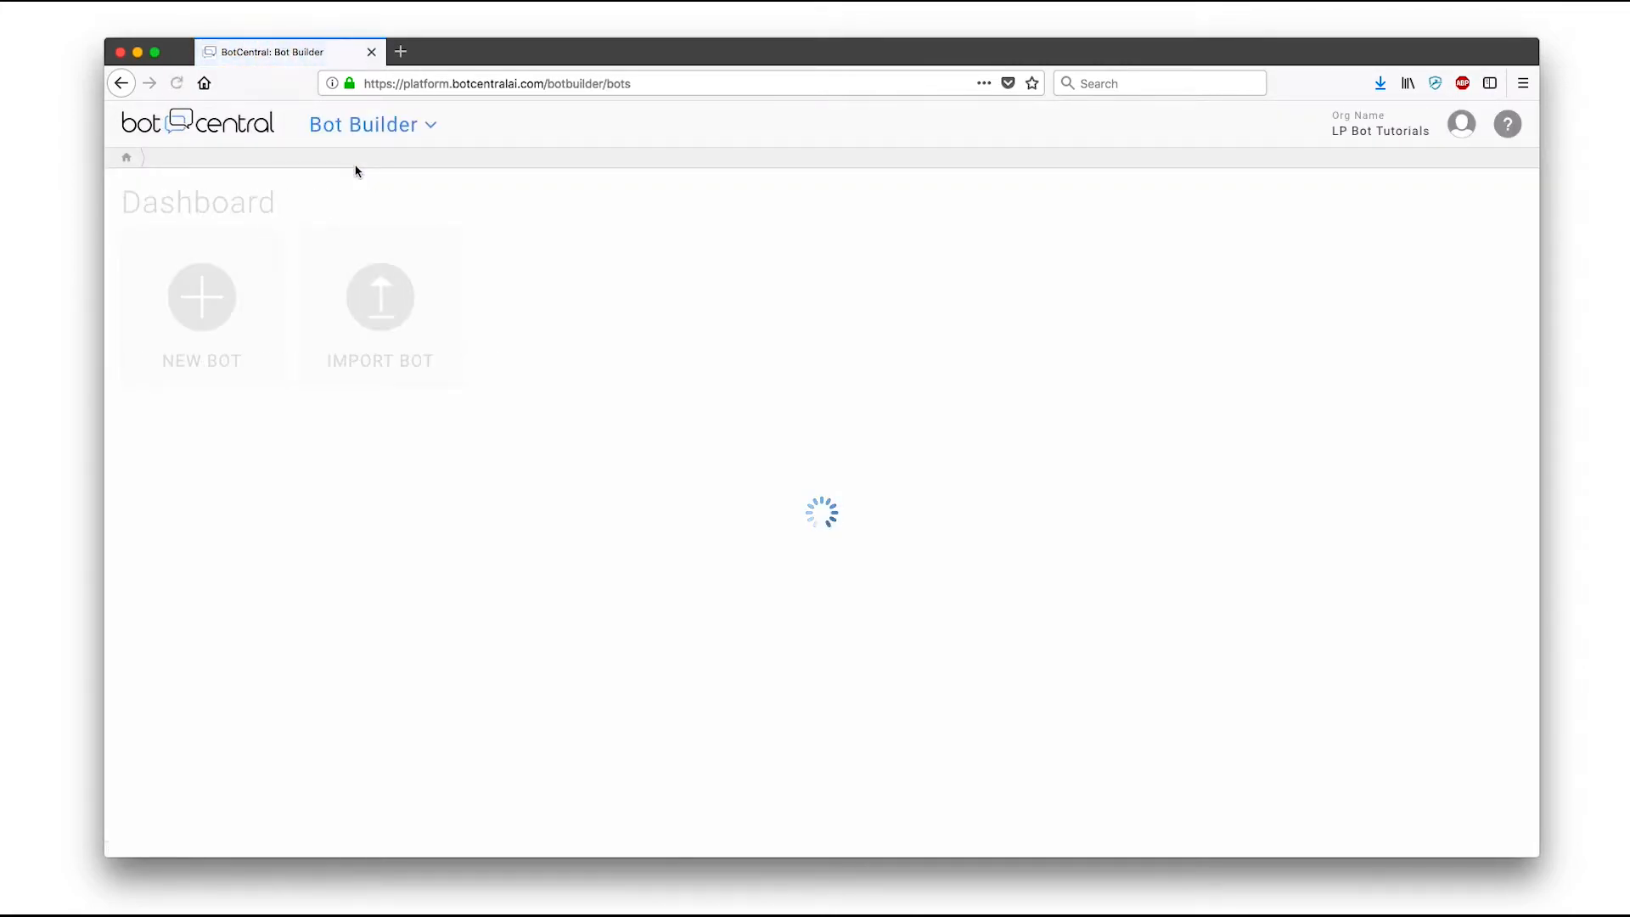
click(624, 295)
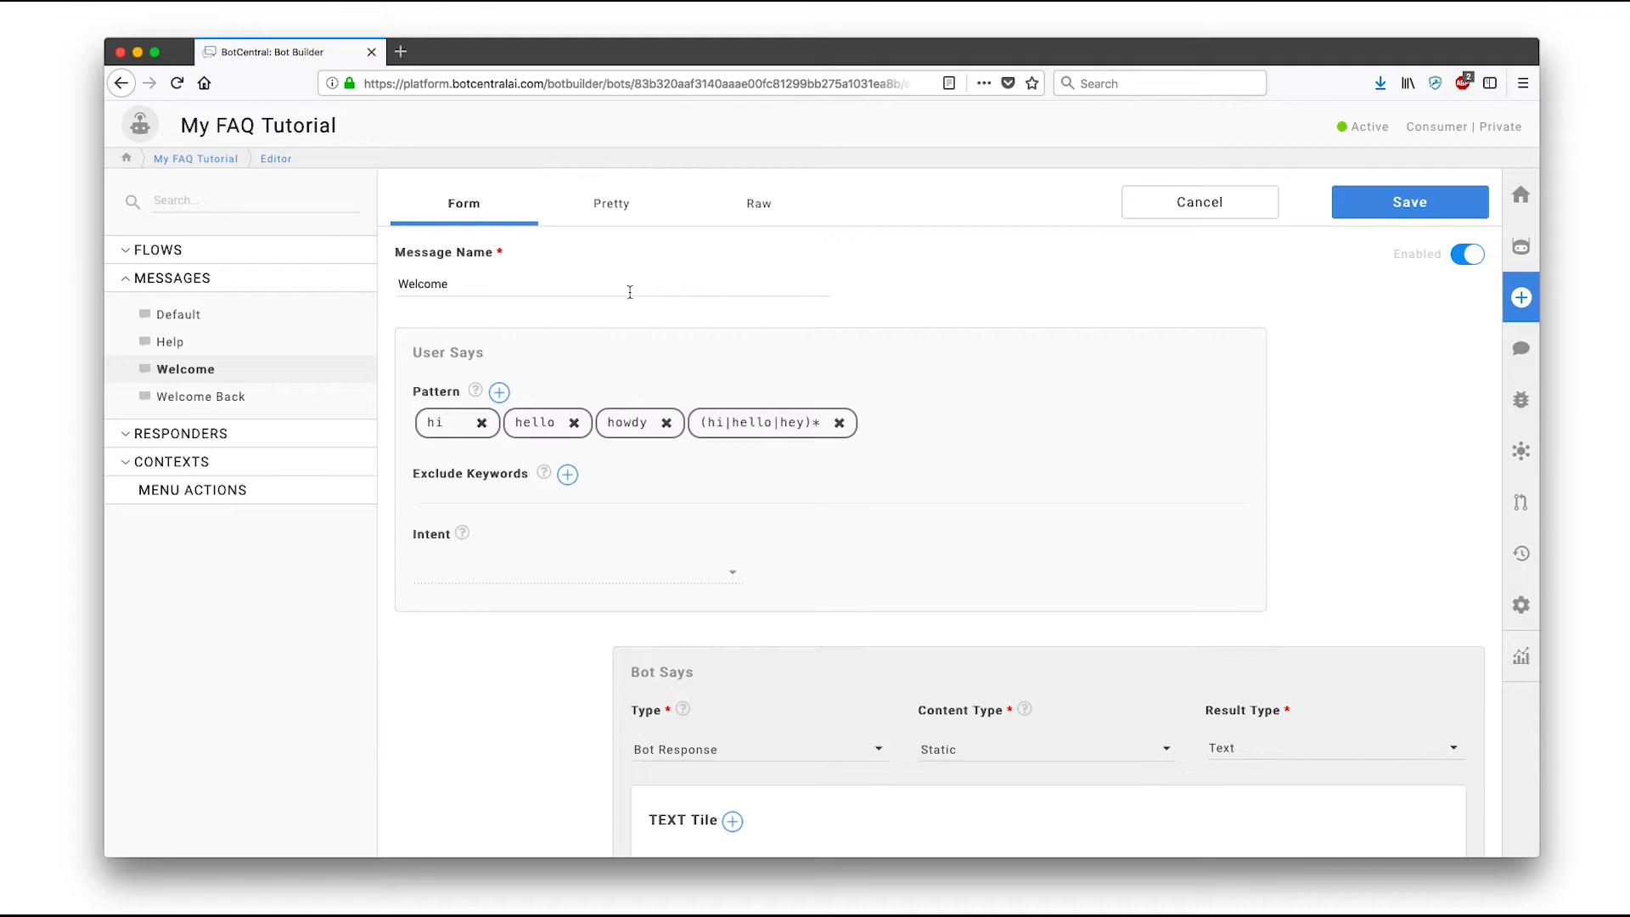
click(219, 433)
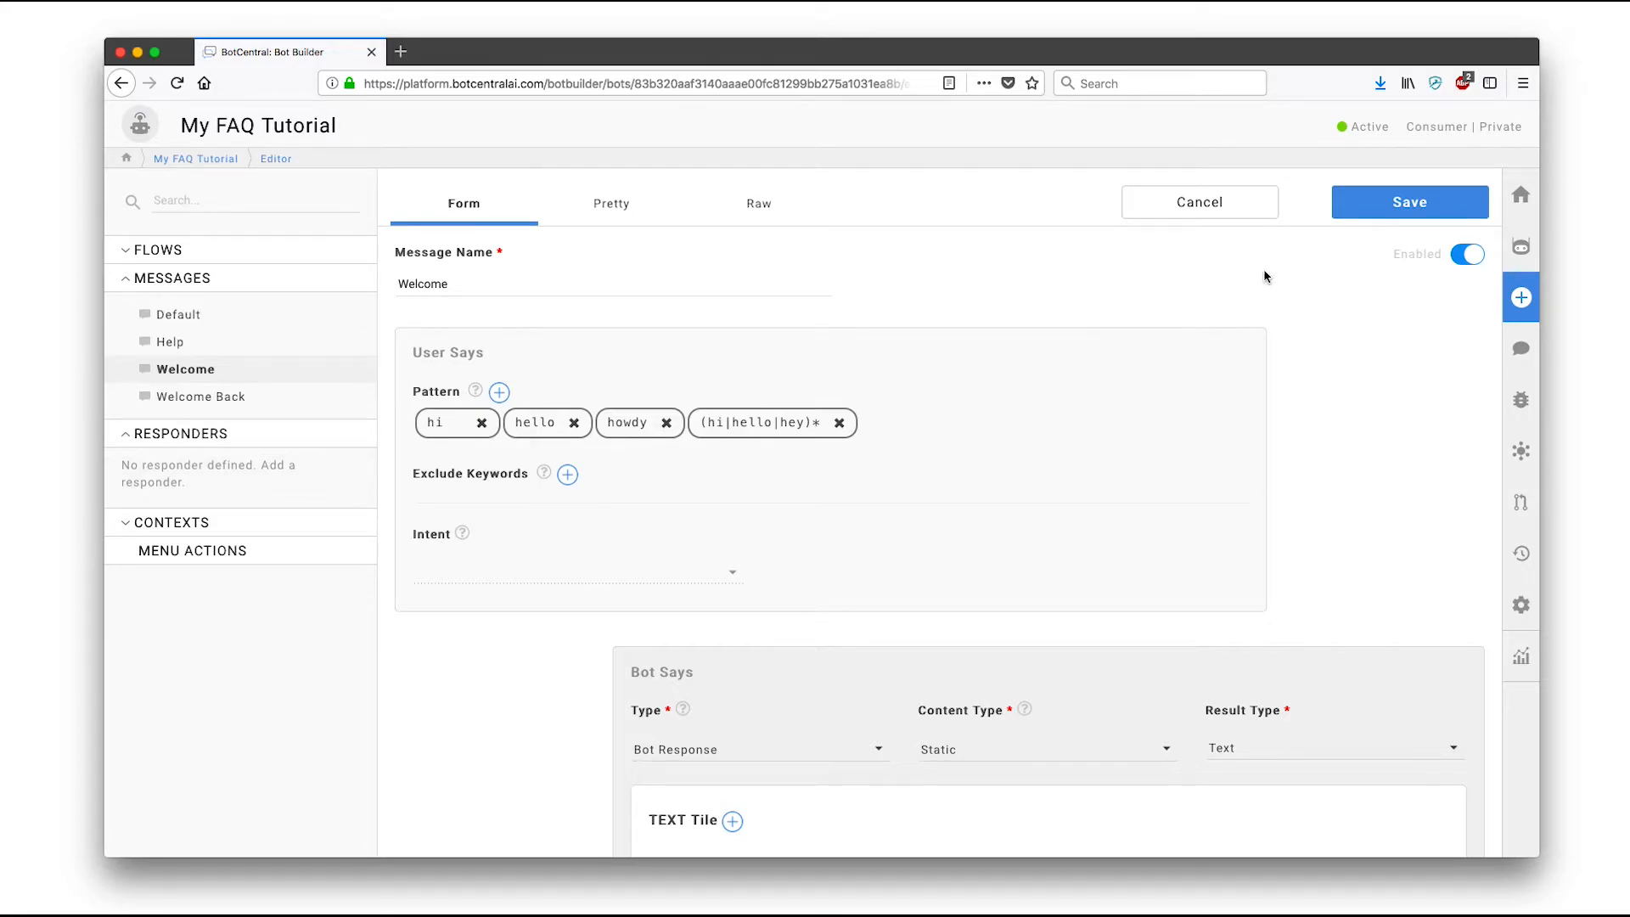
Add a new responder to the bot and name it Get FAQs
click(1522, 298)
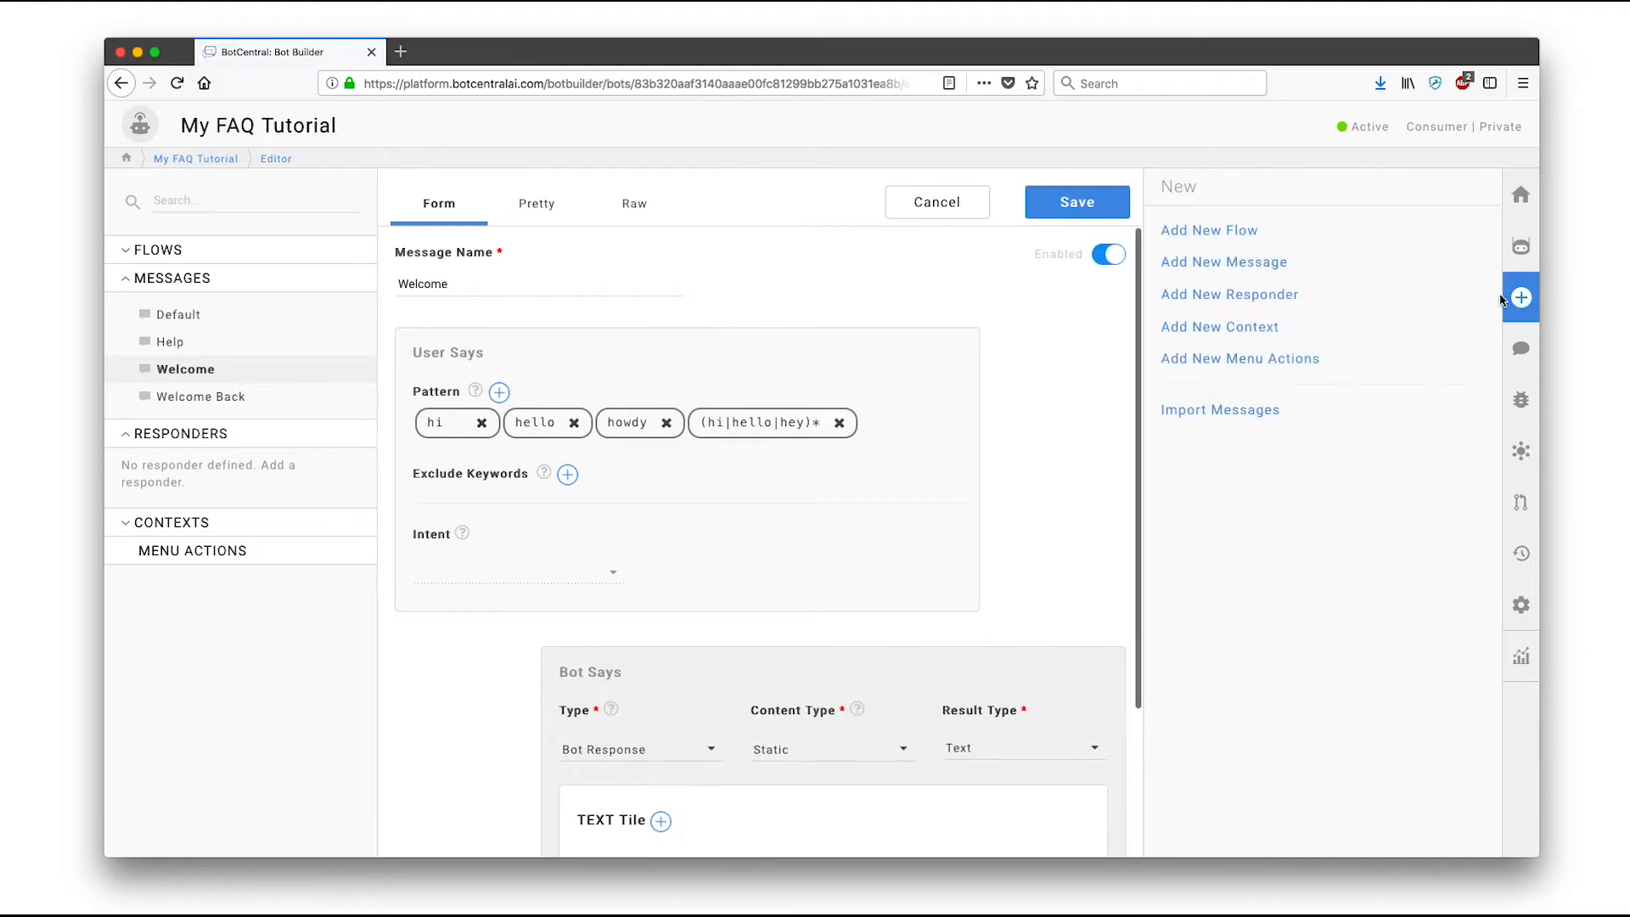
click(1234, 299)
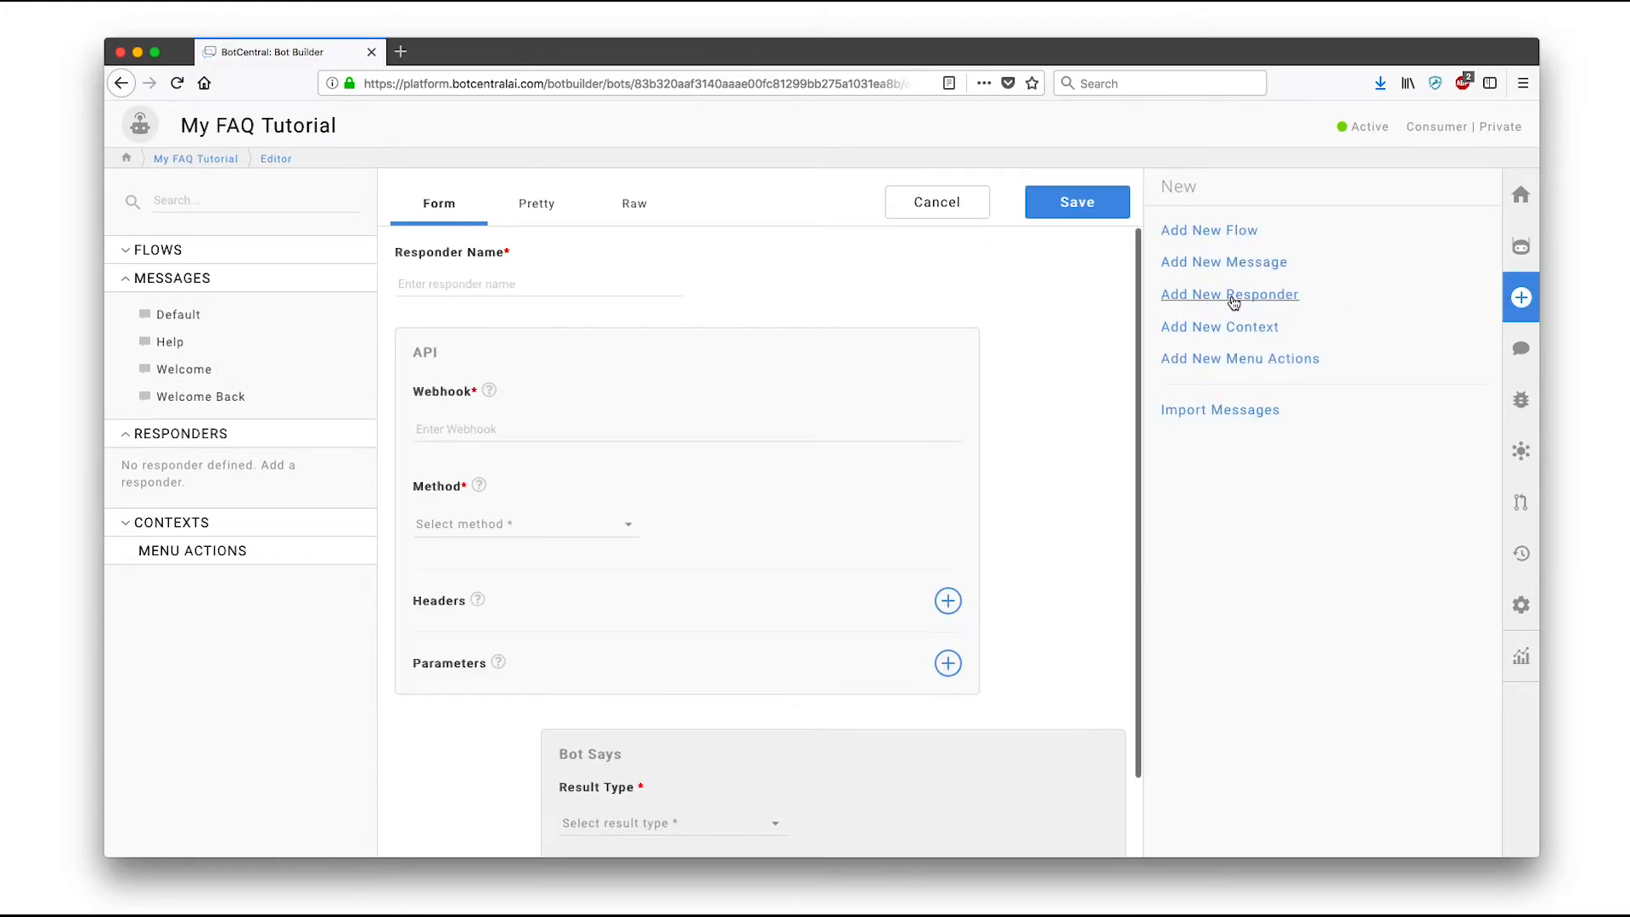
click(594, 287)
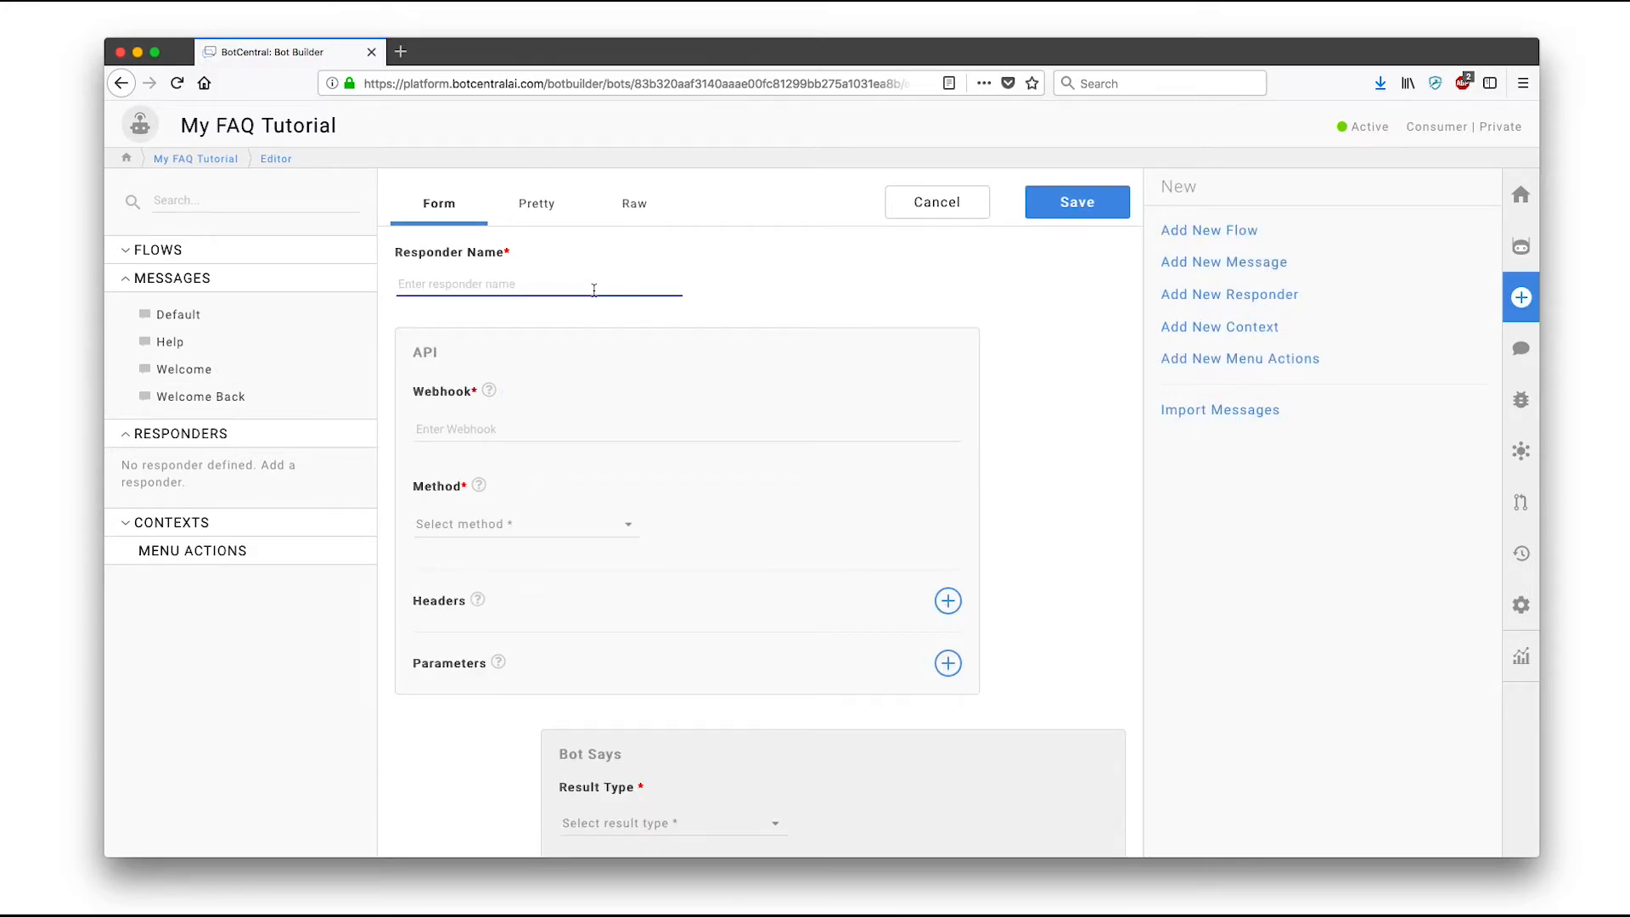
text(Get FAQs)
key(super+Tab)
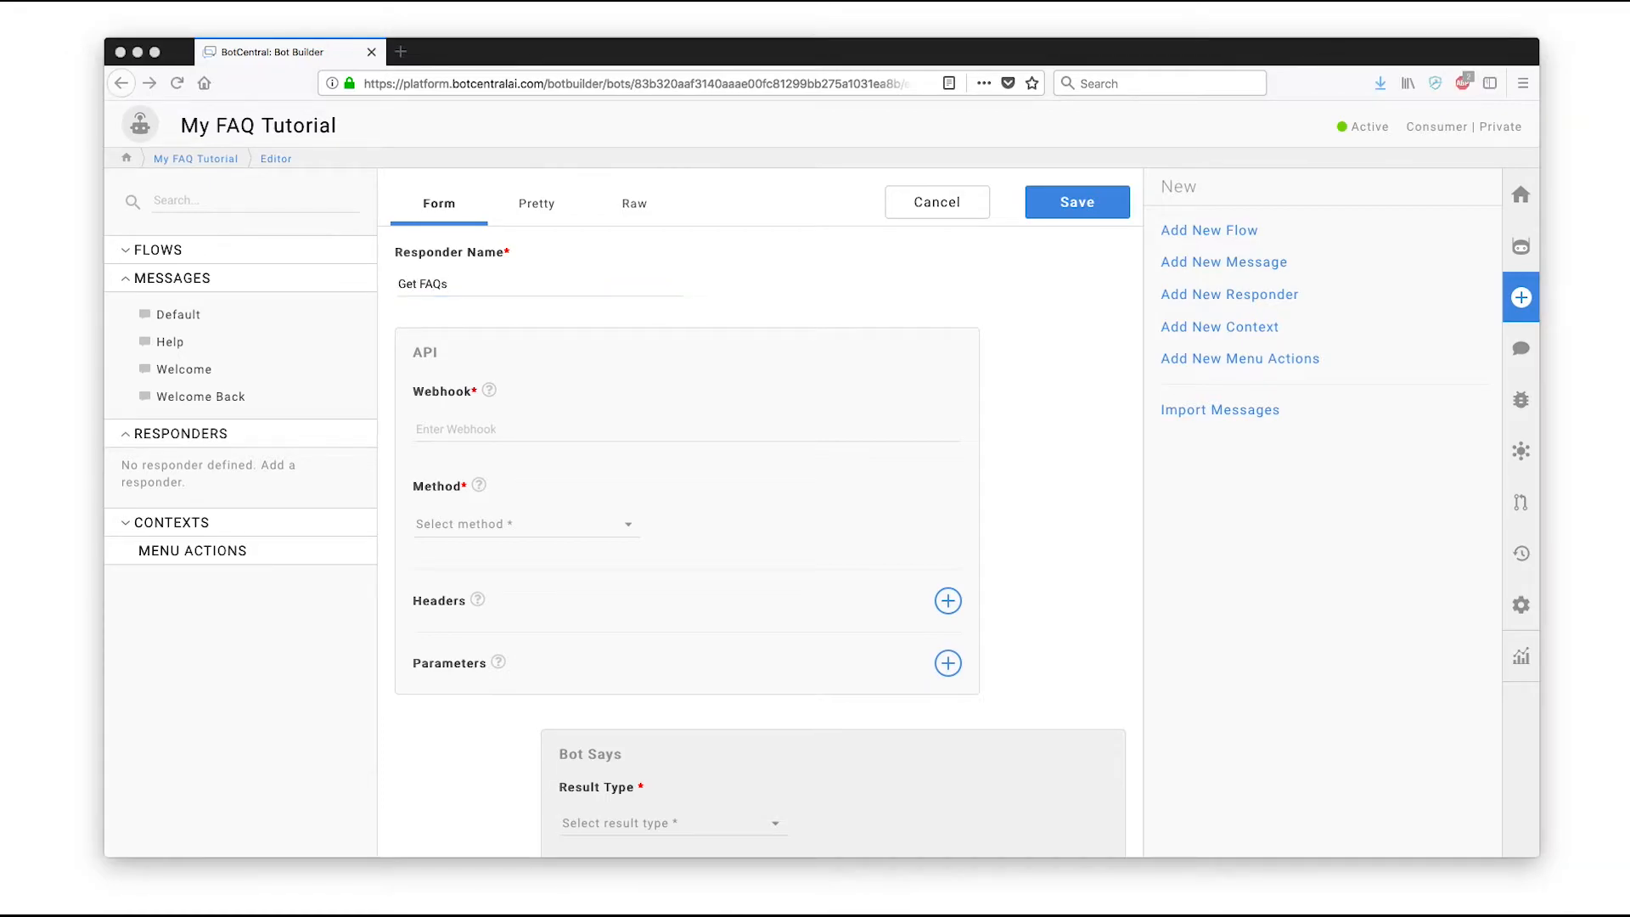
key(super+Tab)
click(450, 429)
text(http://dataservice.botcentralapi.com/knowledge-0.1/articles/phraseSearch)
click(433, 528)
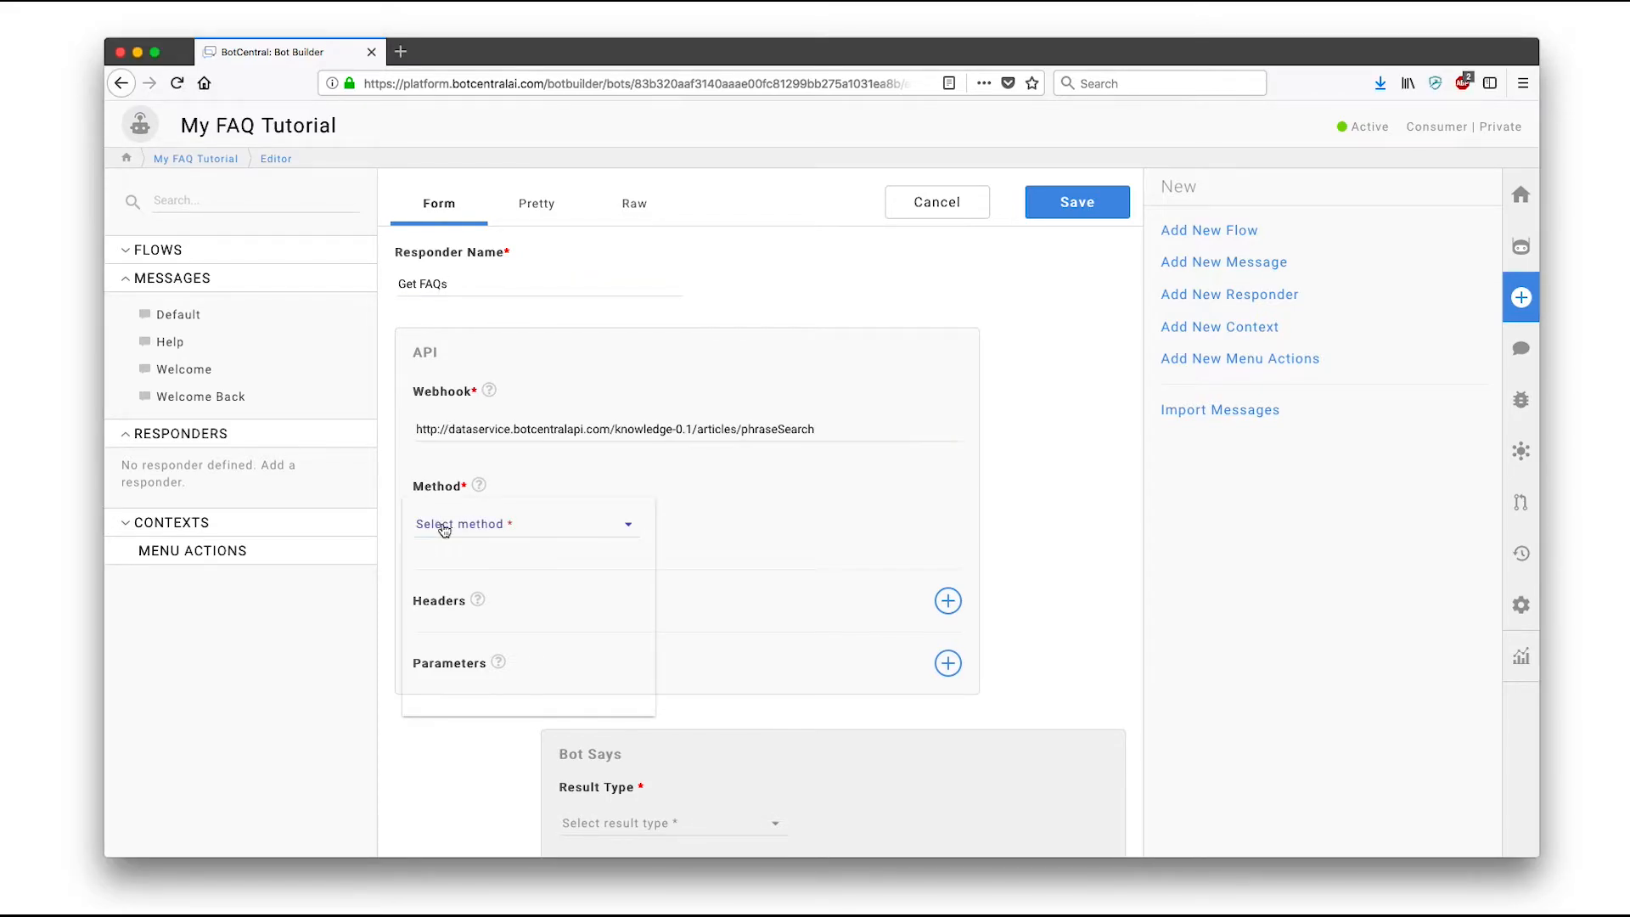
click(443, 527)
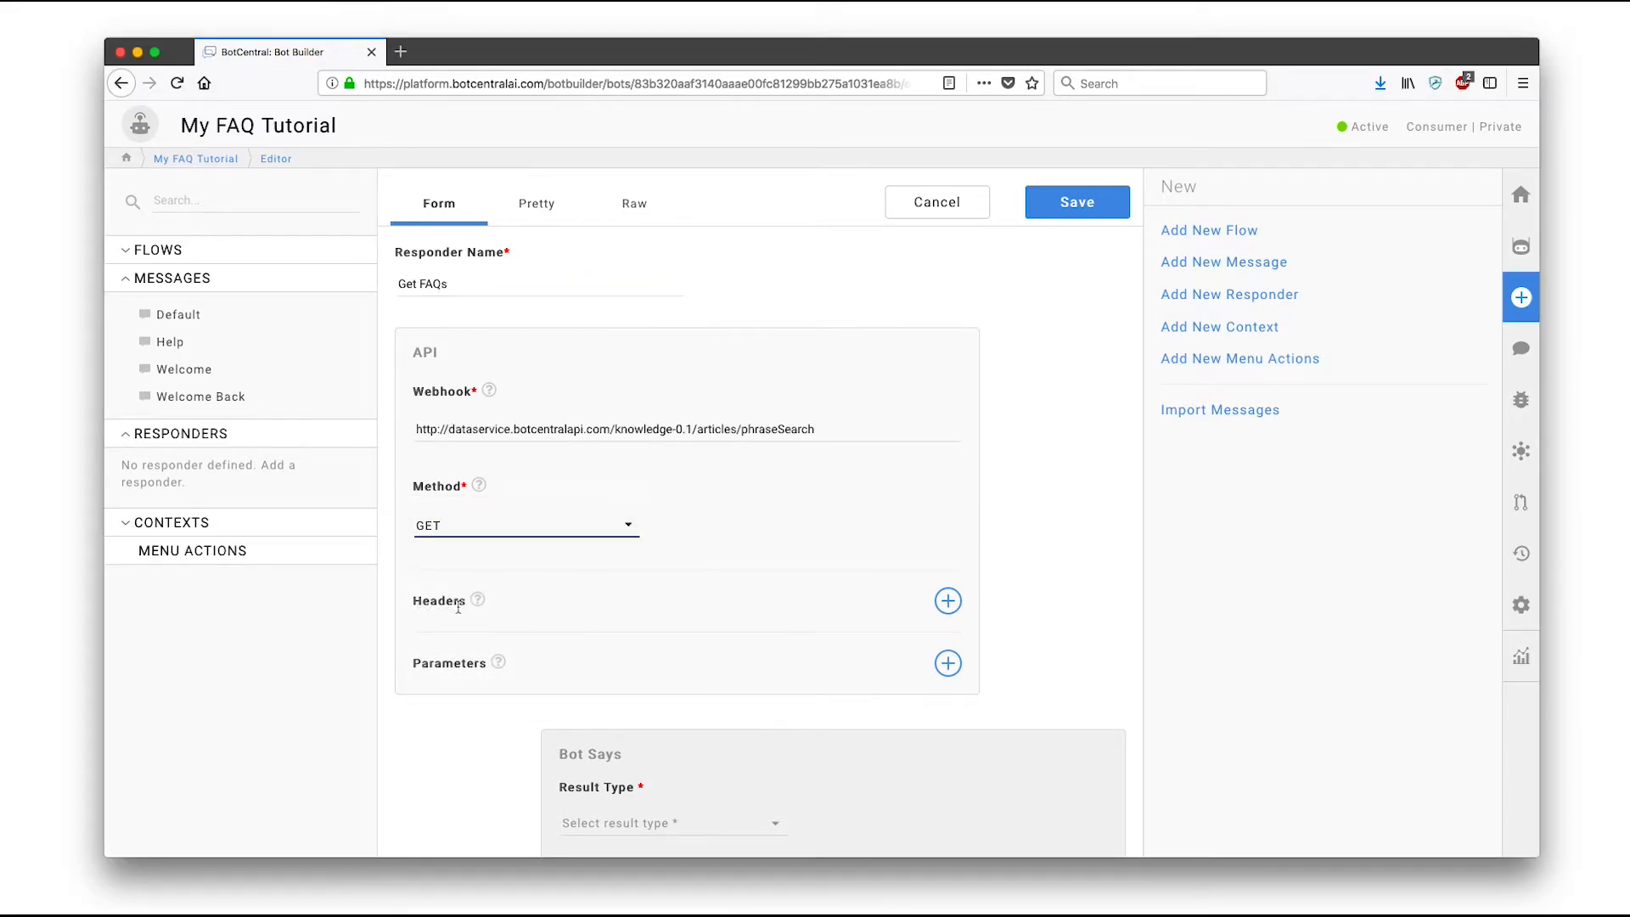
Add a source parameter to the responder, using the My FAQ KB ID copied from the knowledge base's URL as its value
click(947, 662)
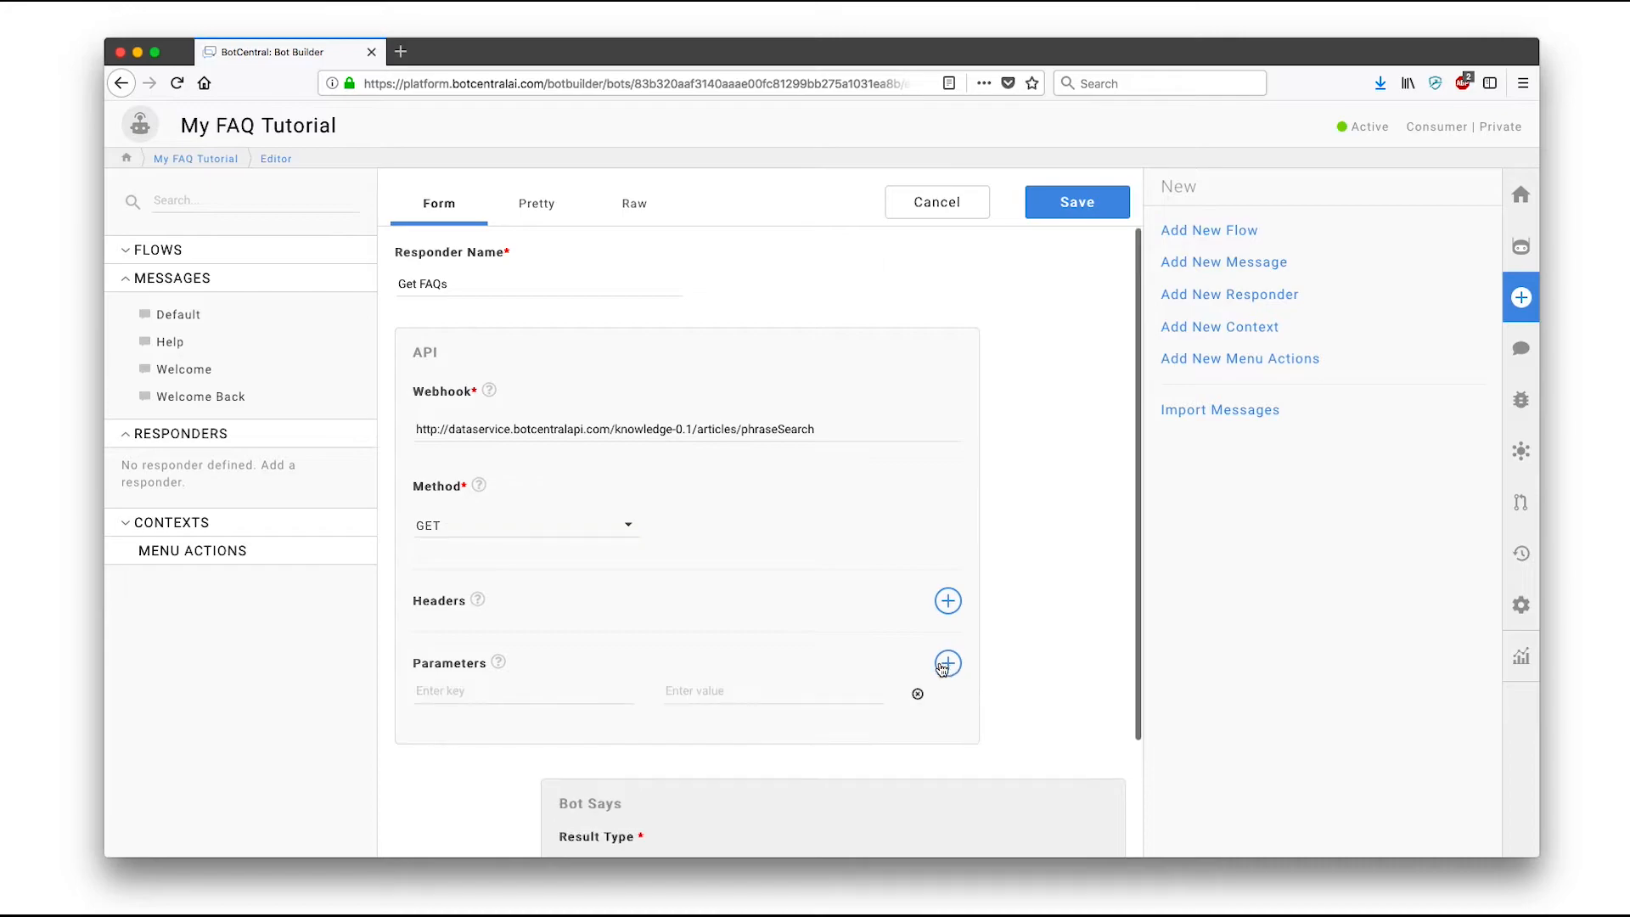
scroll(880, 651, down, 1)
scroll(880, 650, down, 1)
click(450, 563)
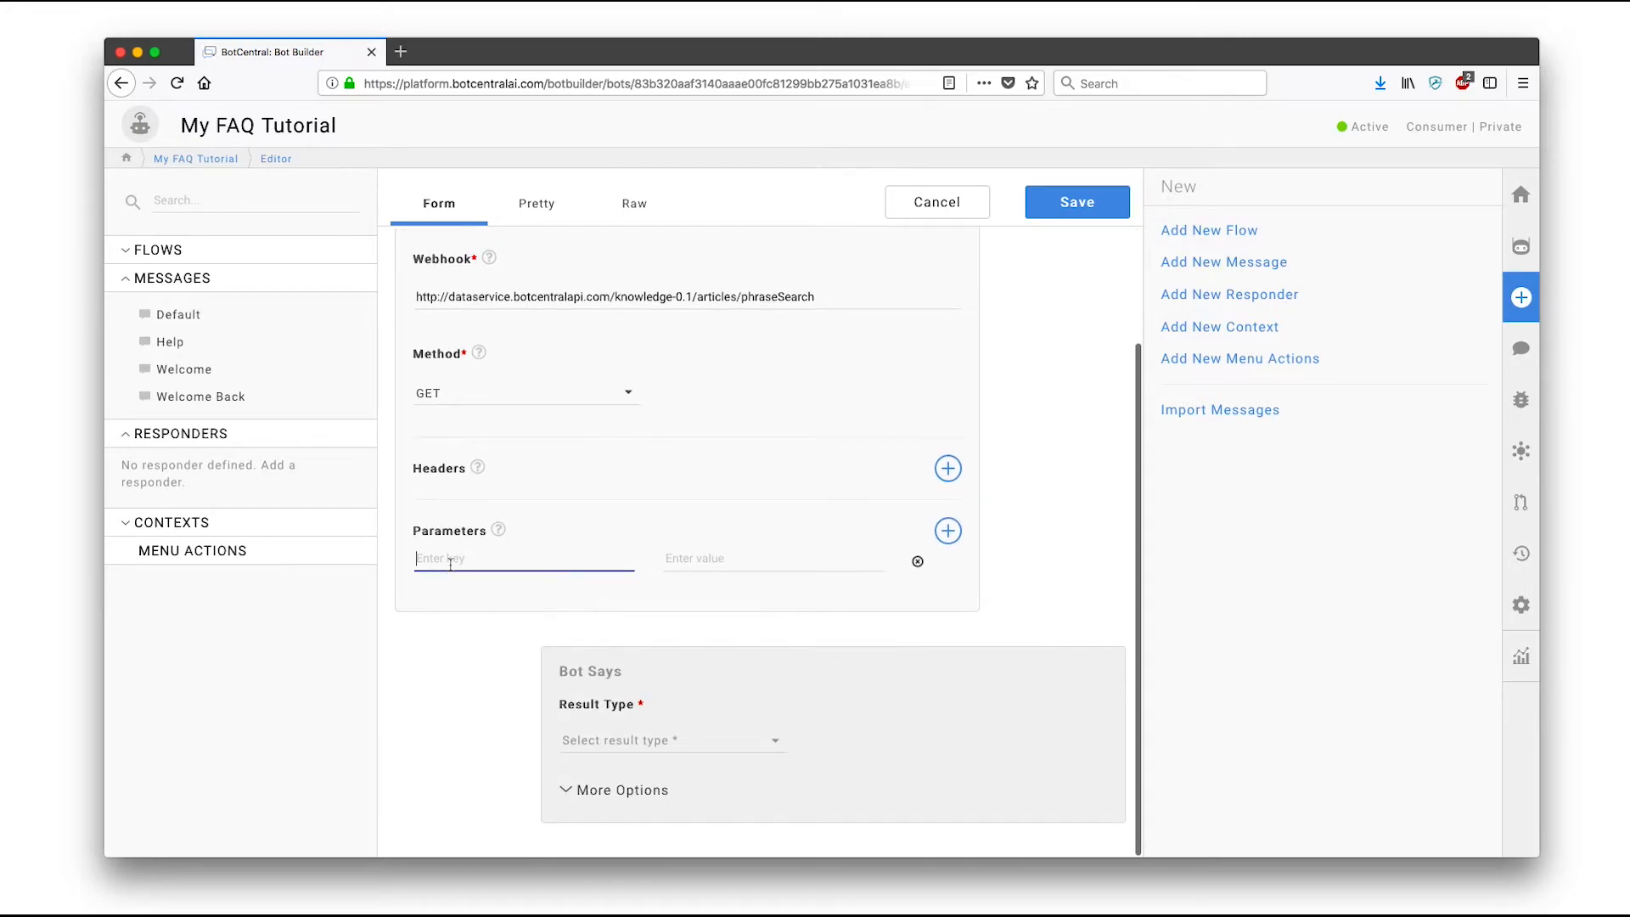
text(source)
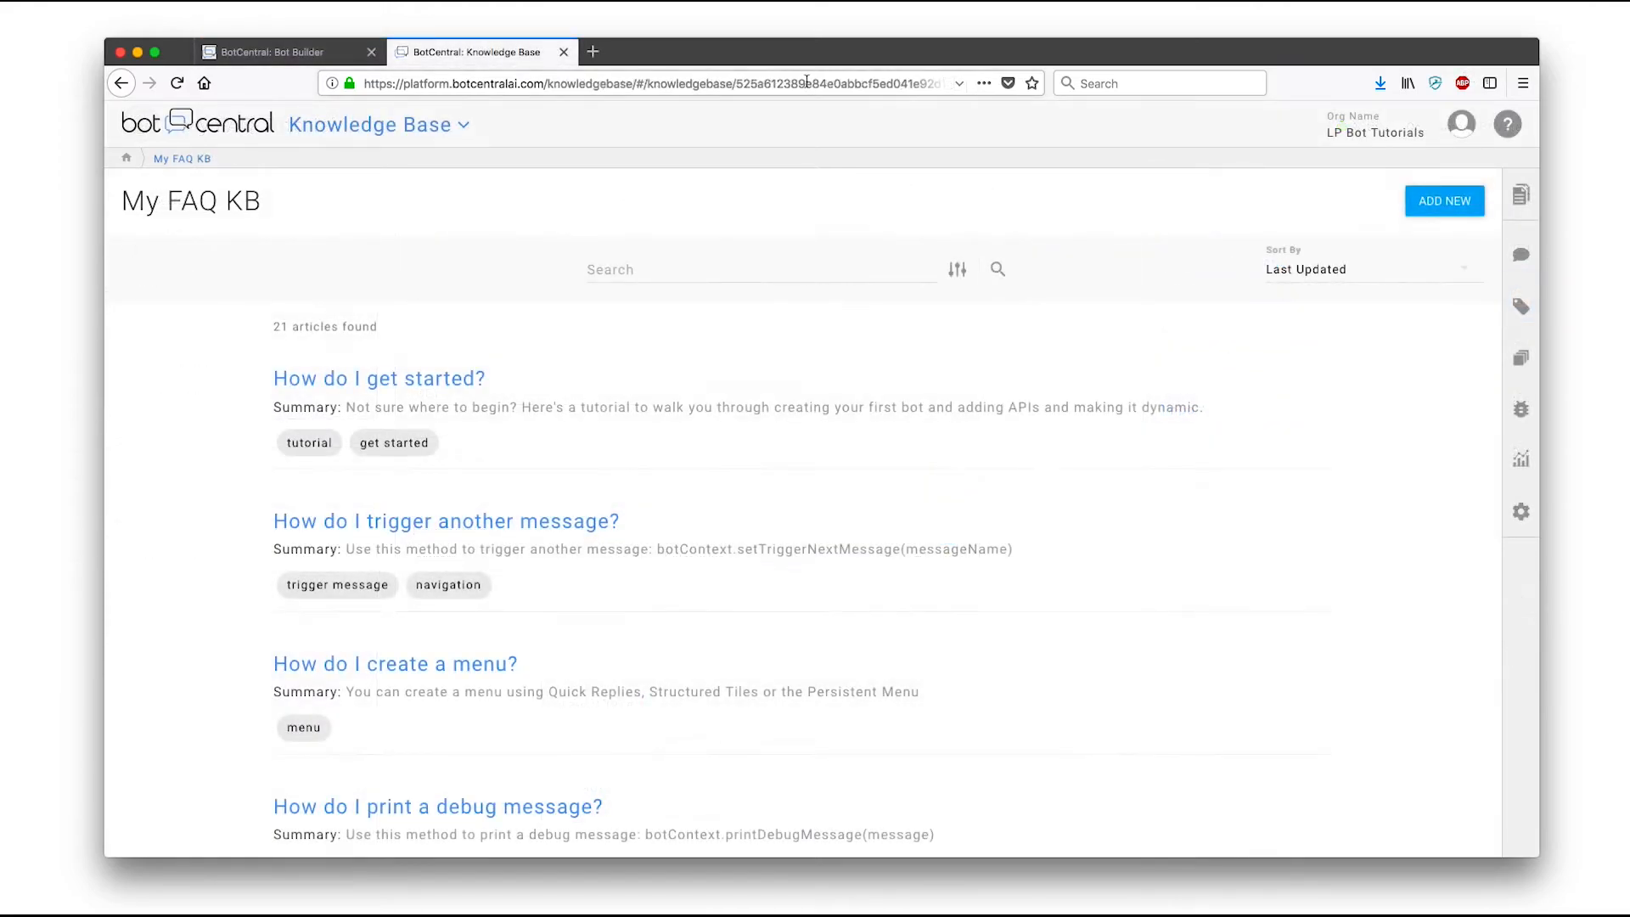
double_click(808, 83)
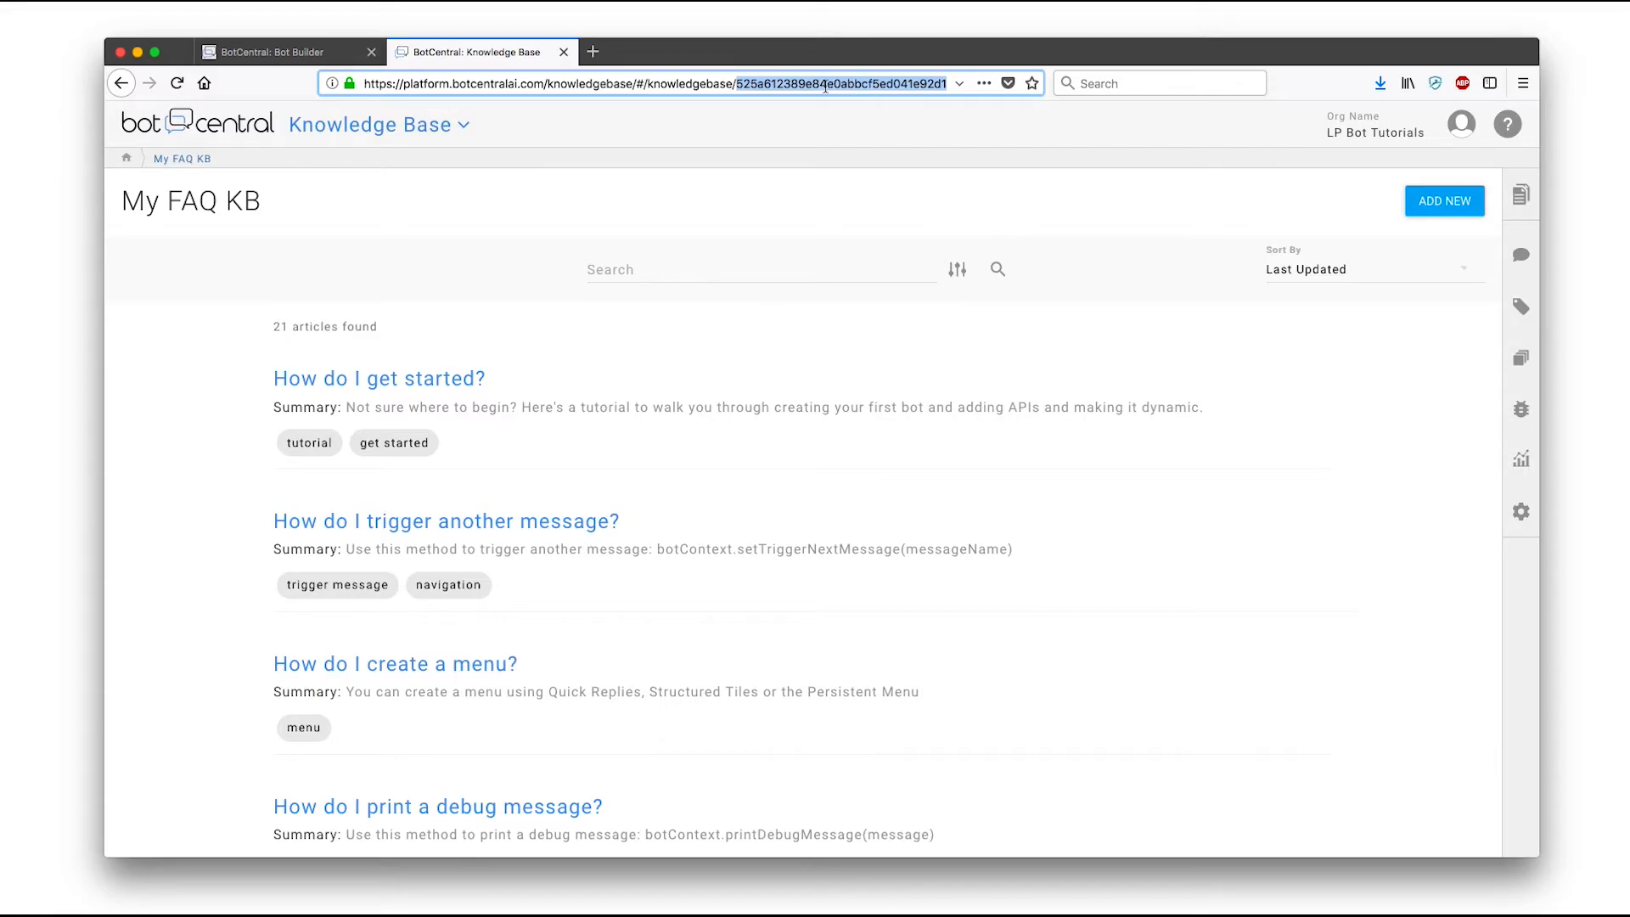
click(289, 53)
text(525a612389e84e0abbcf5ed041e92d1a)
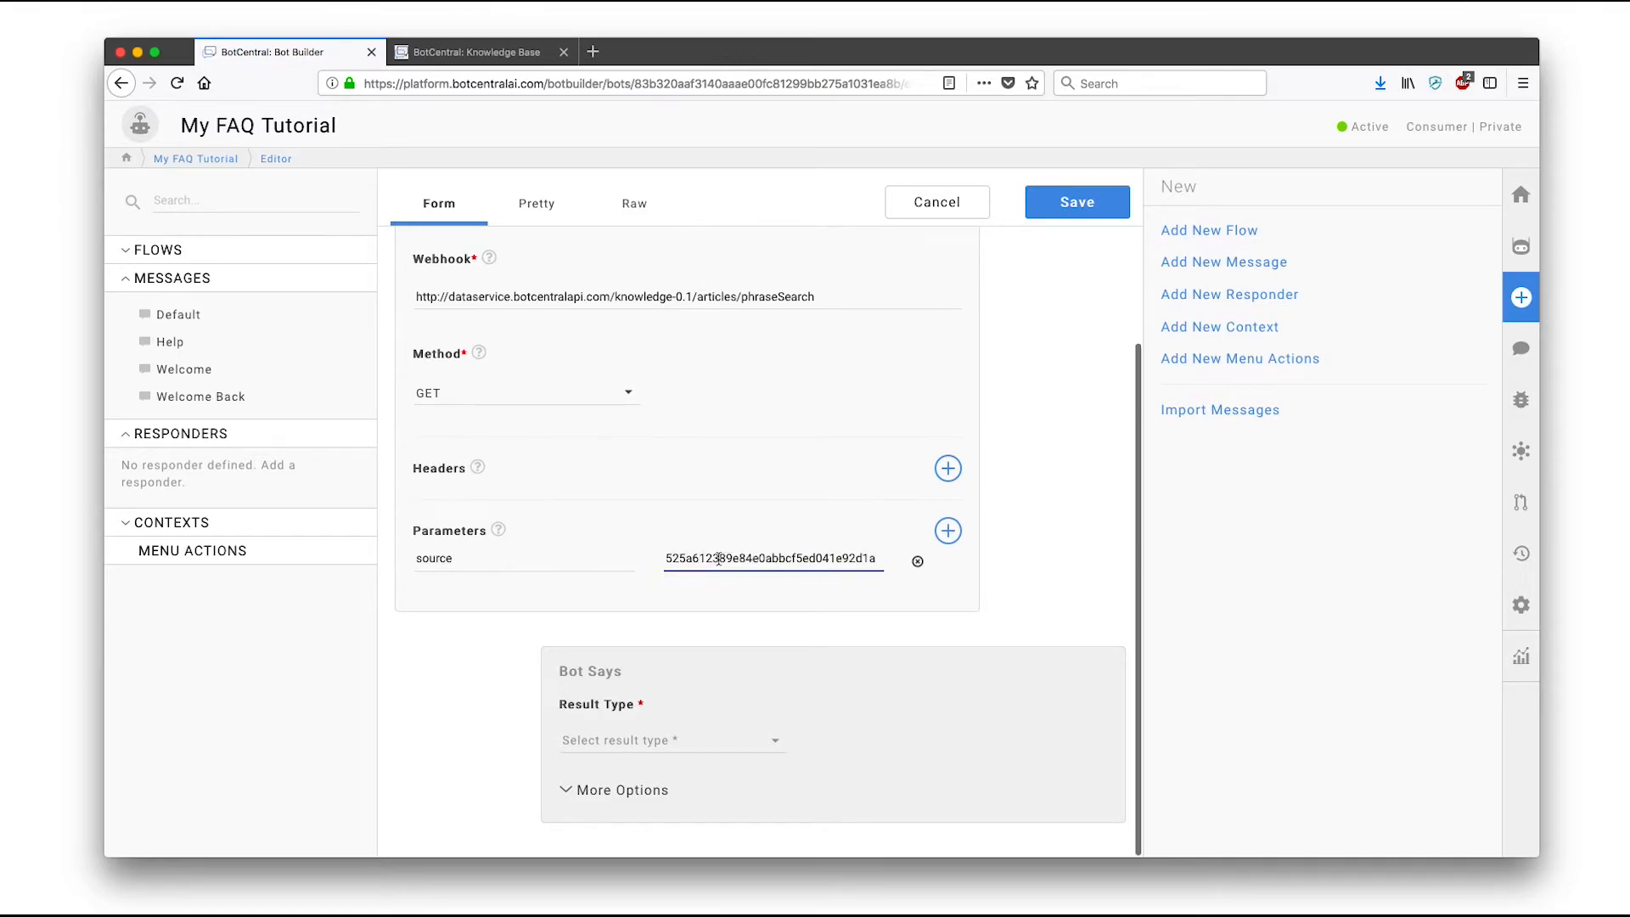
Add a second responder parameter with the key mode and the value intents
click(947, 530)
click(459, 607)
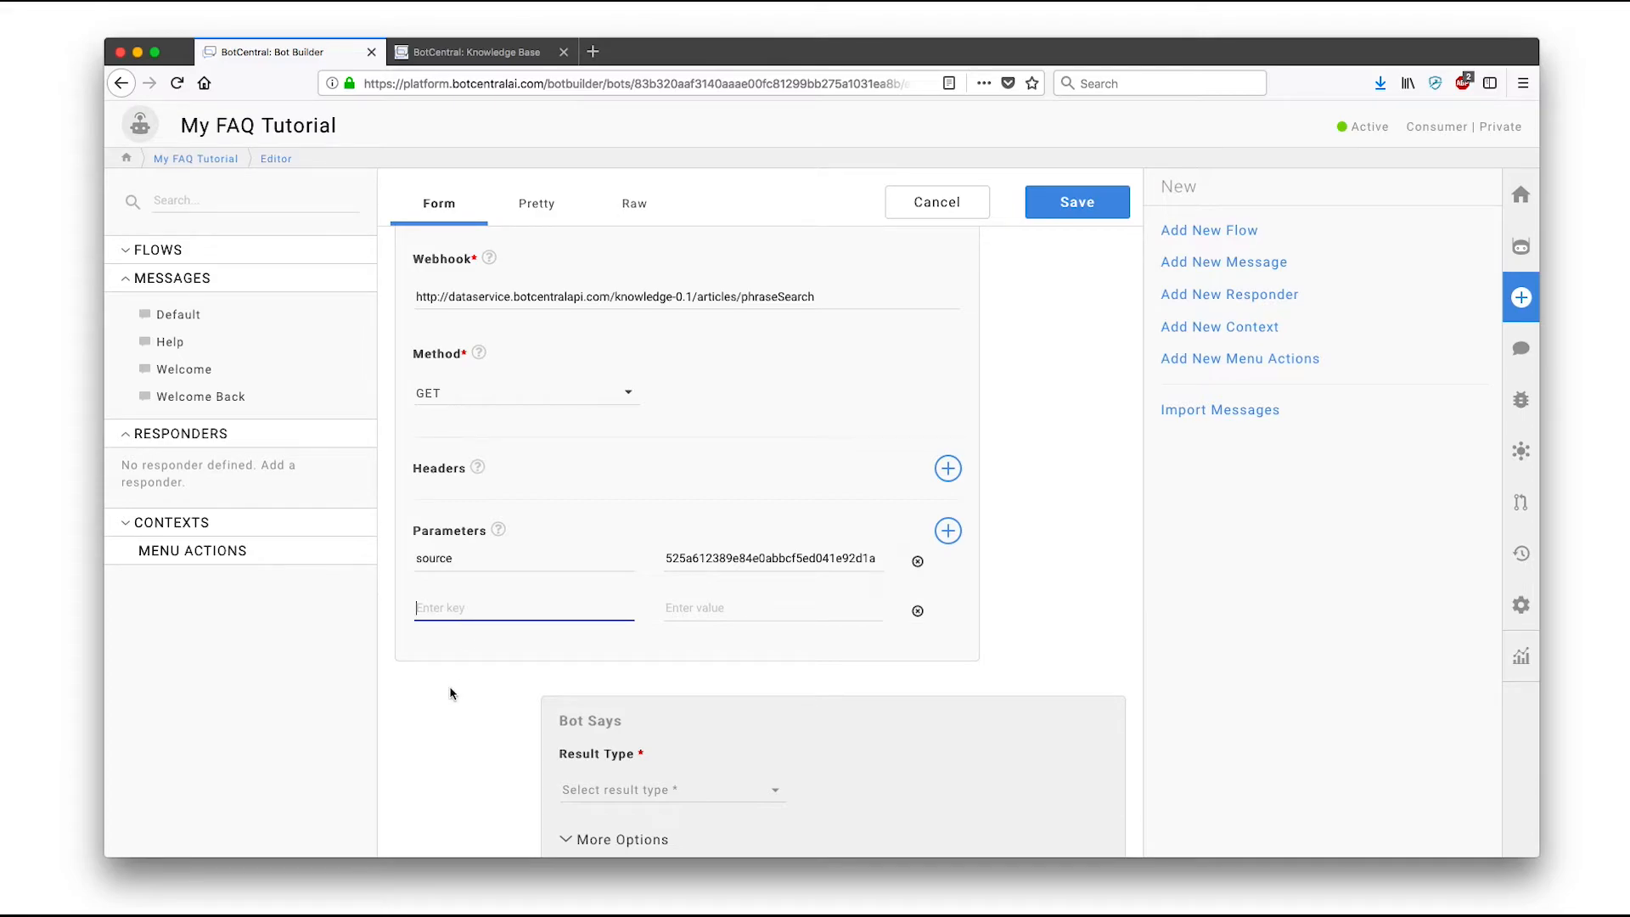
text(mode)
key(Tab)
text(inten)
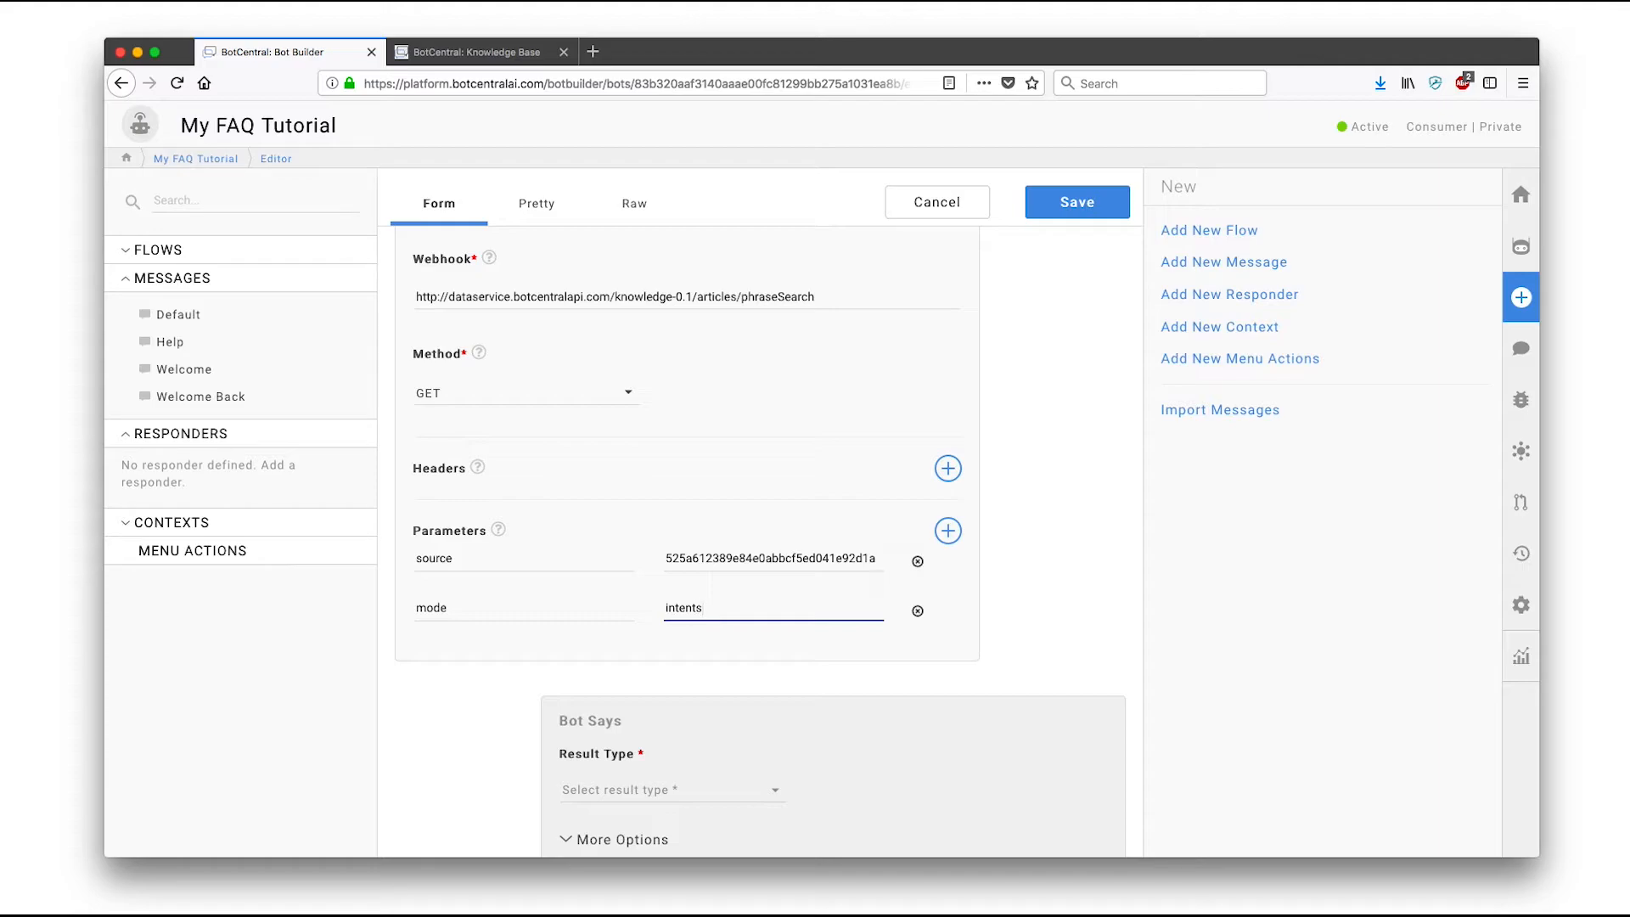
Add a third responder parameter with the key phrases and the value {$query}
click(948, 531)
click(542, 662)
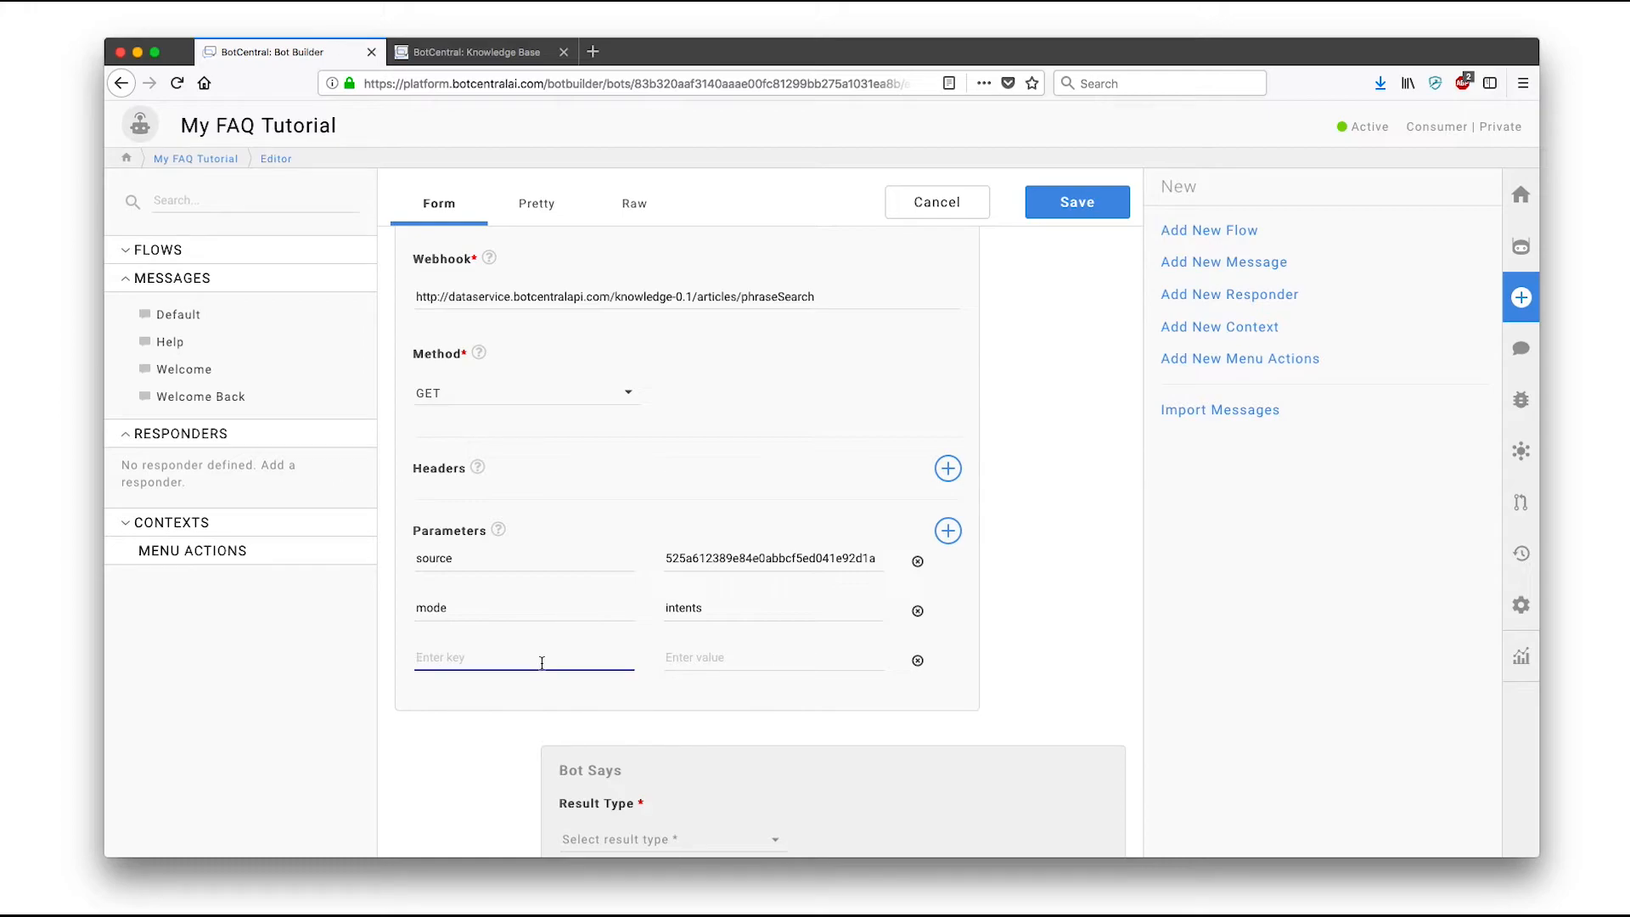
text(phrases)
key(Tab)
text({)
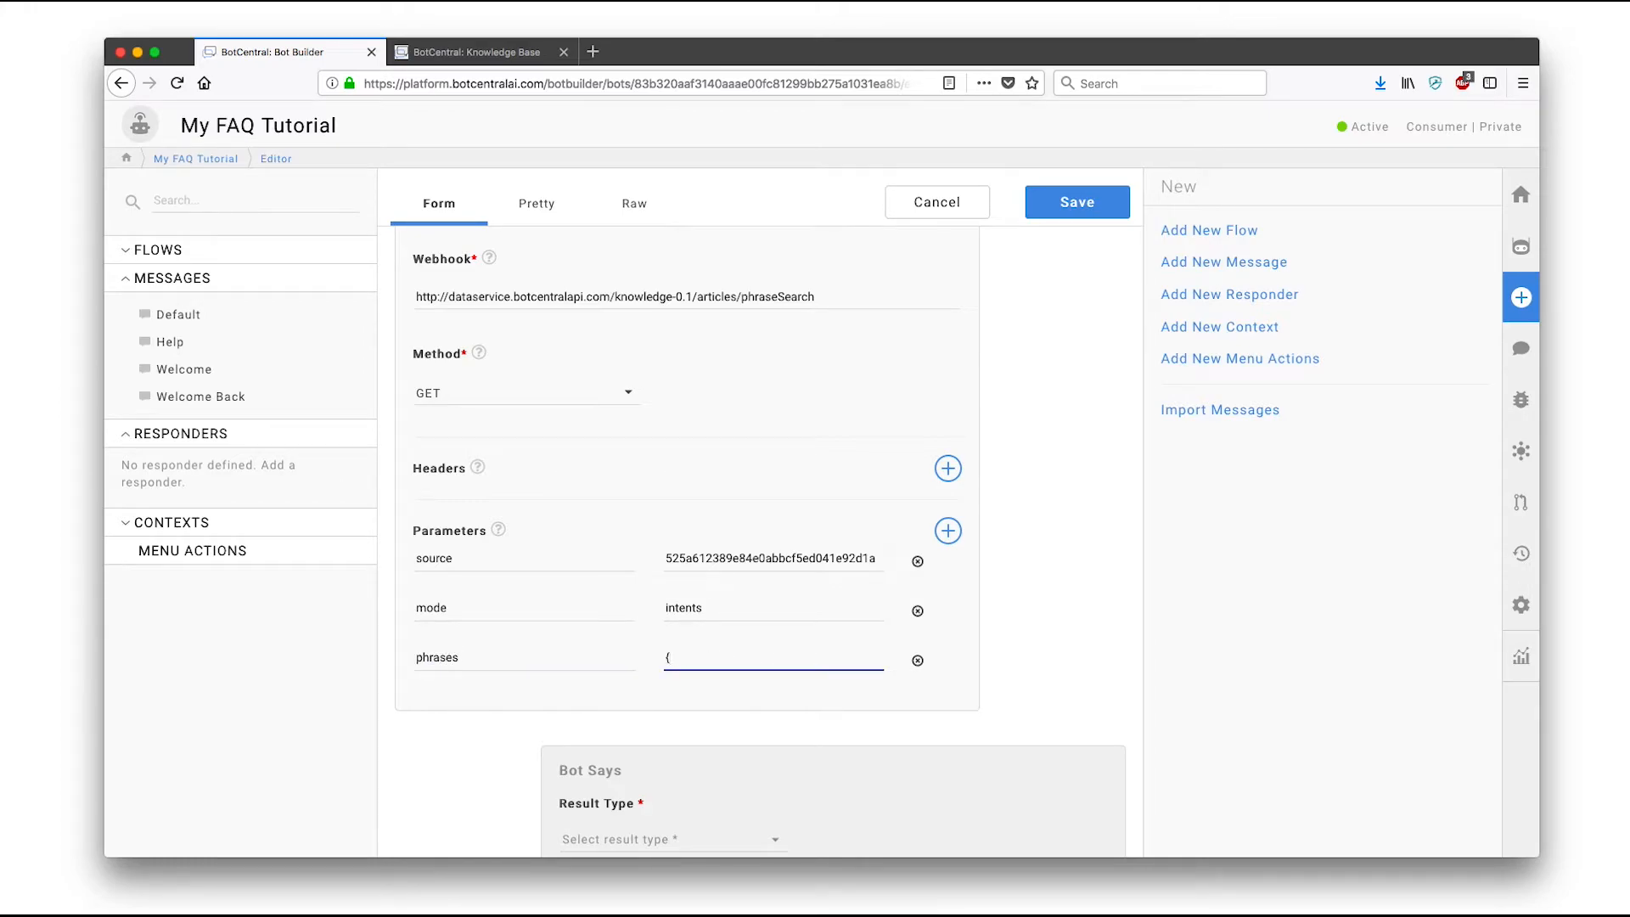
text($query)
text(})
Add a fourth responder parameter with the key threshold and the value good
click(948, 530)
click(536, 711)
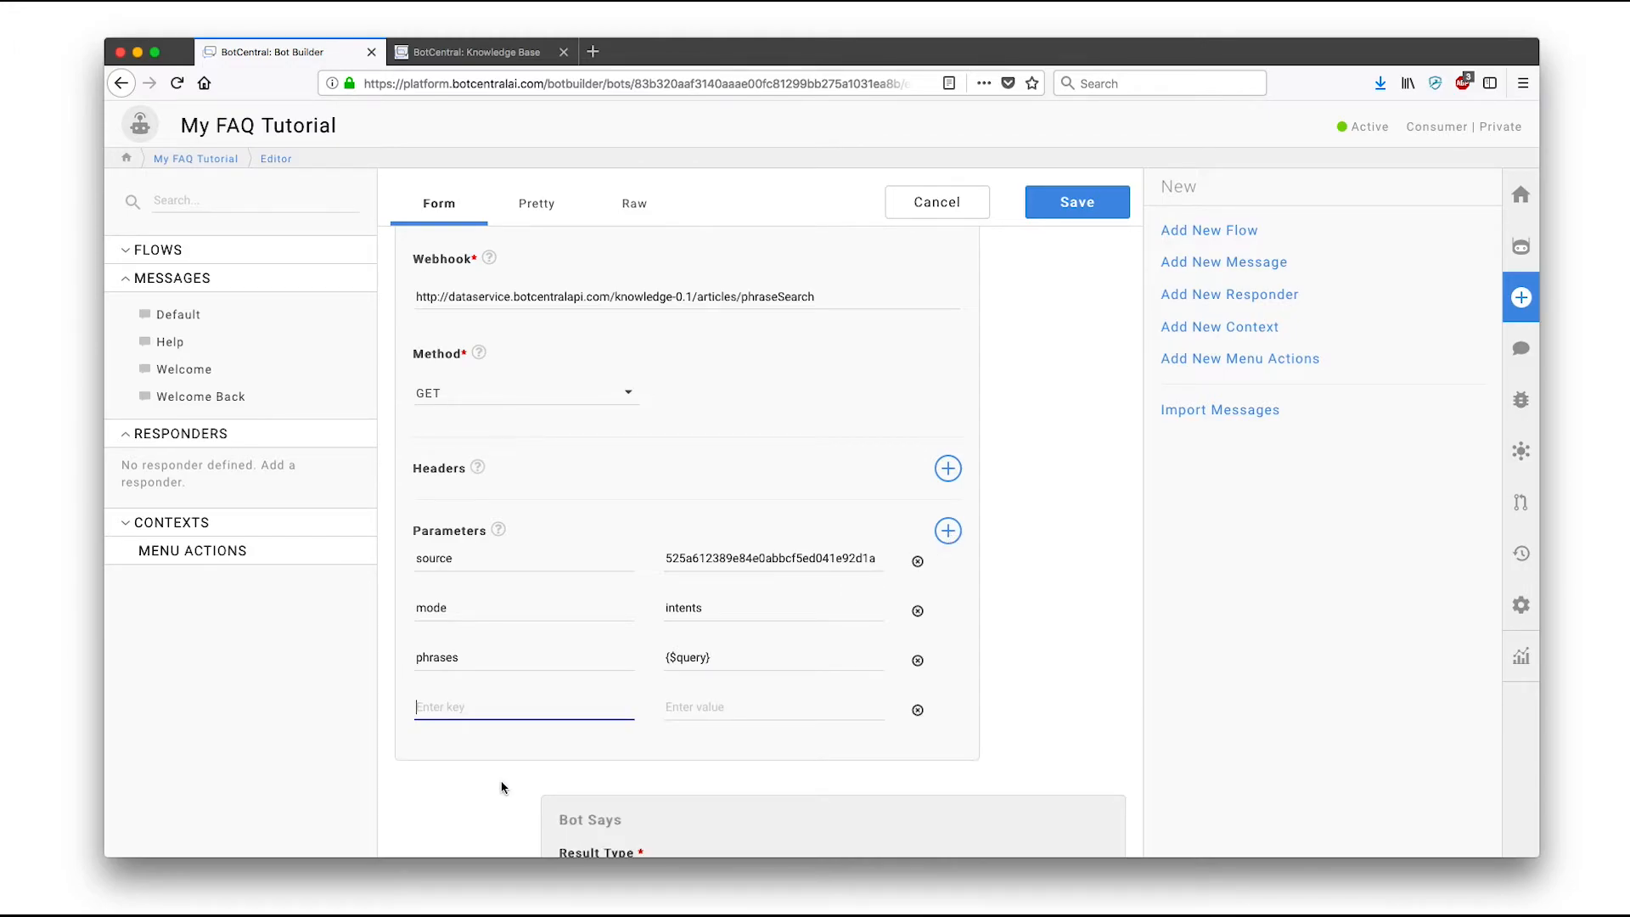
text(threshold)
key(Tab)
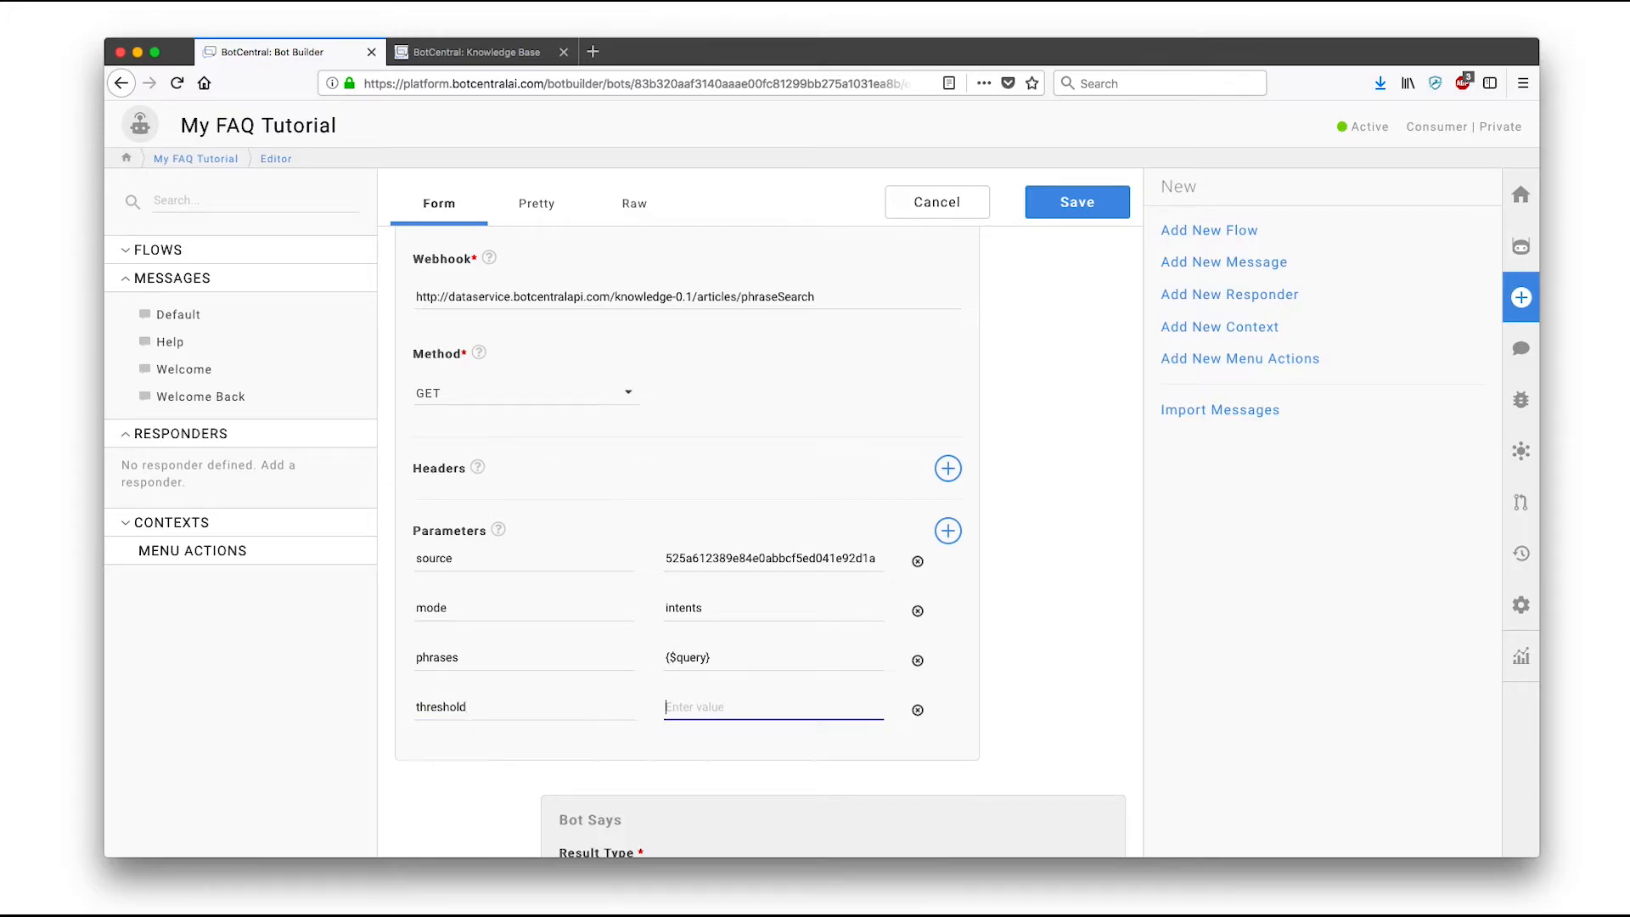
text(good)
Set the result type to Text with the tile {$.successResult.success[i].summary} For more details: <a href="{$.successResult.success[i].contentURL}">tap here</a>., and save the responder
scroll(501, 786, down, 3)
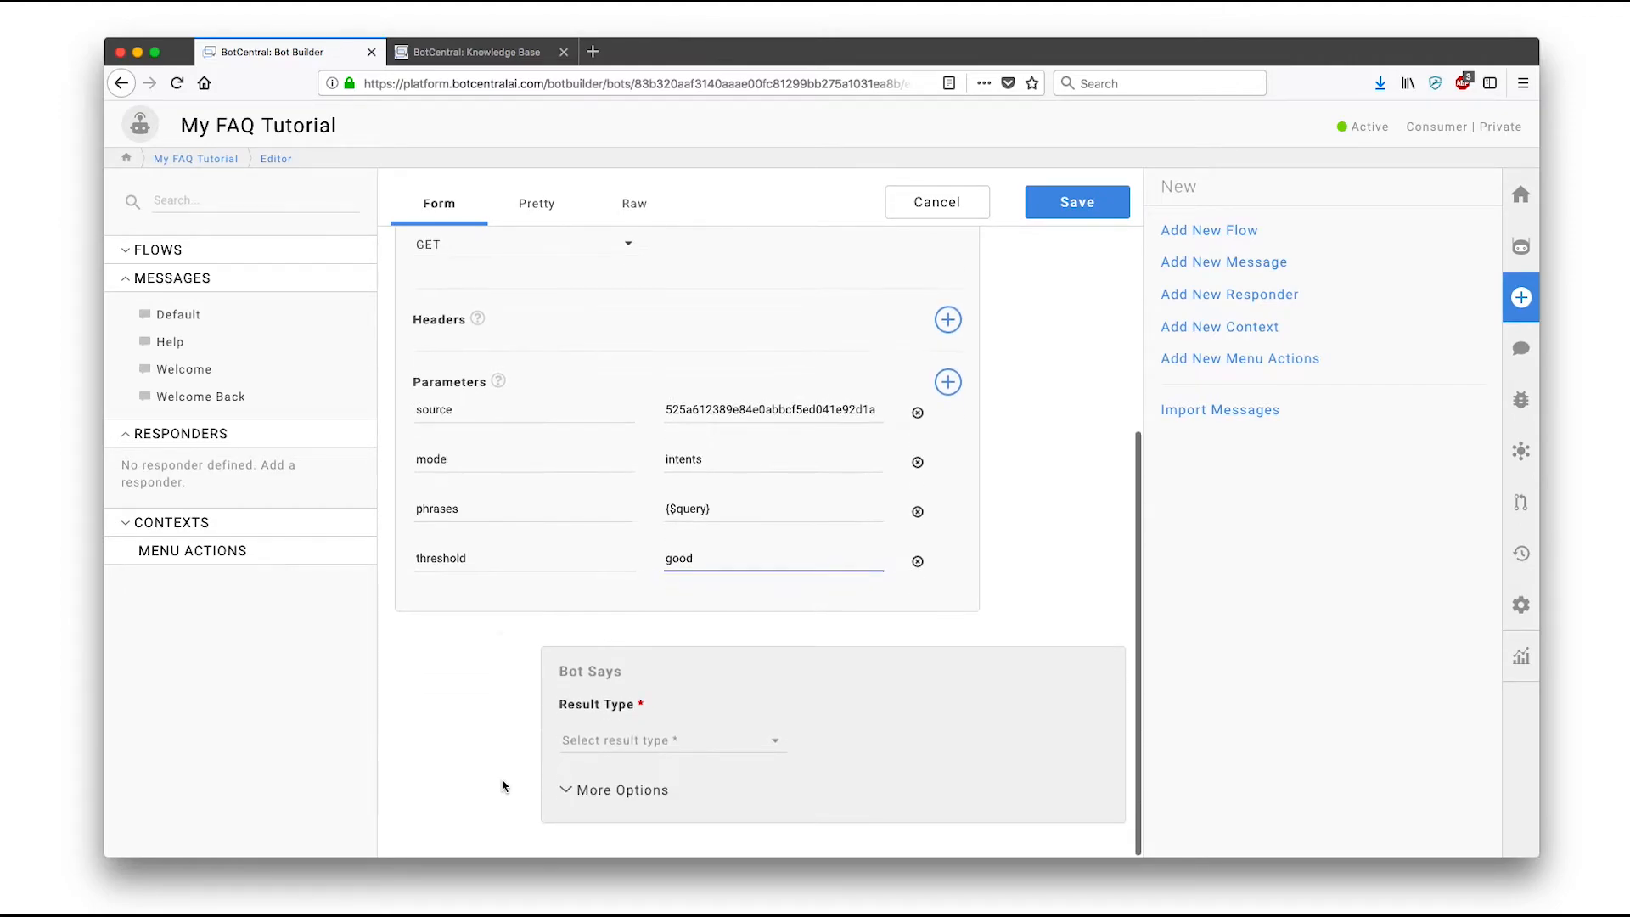
click(619, 740)
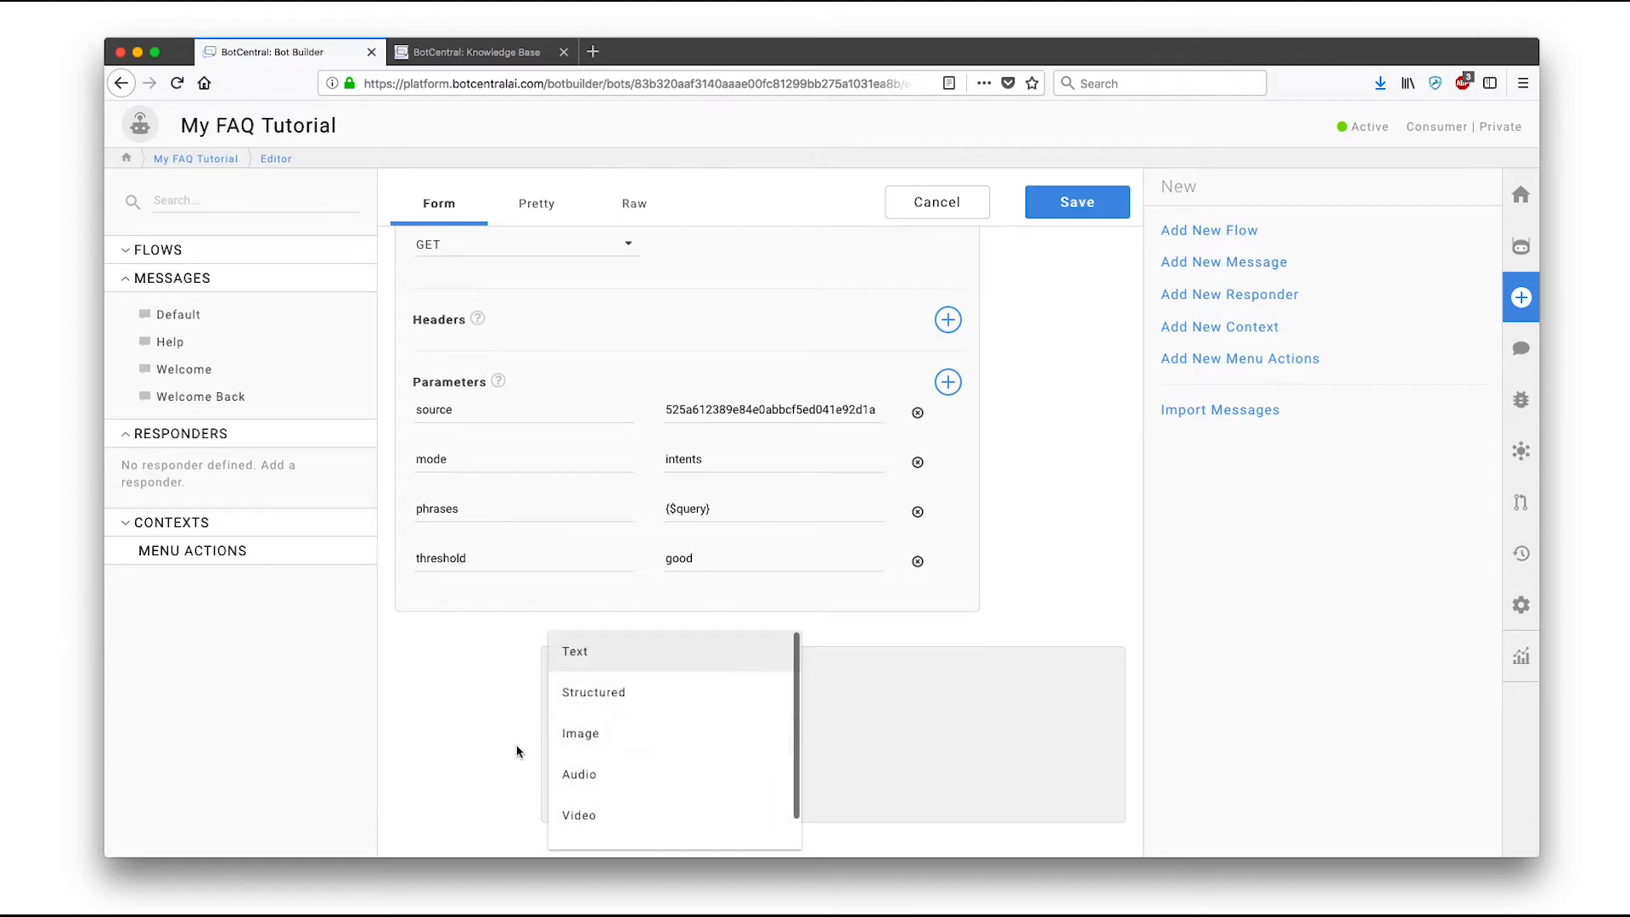
click(601, 673)
scroll(507, 704, down, 3)
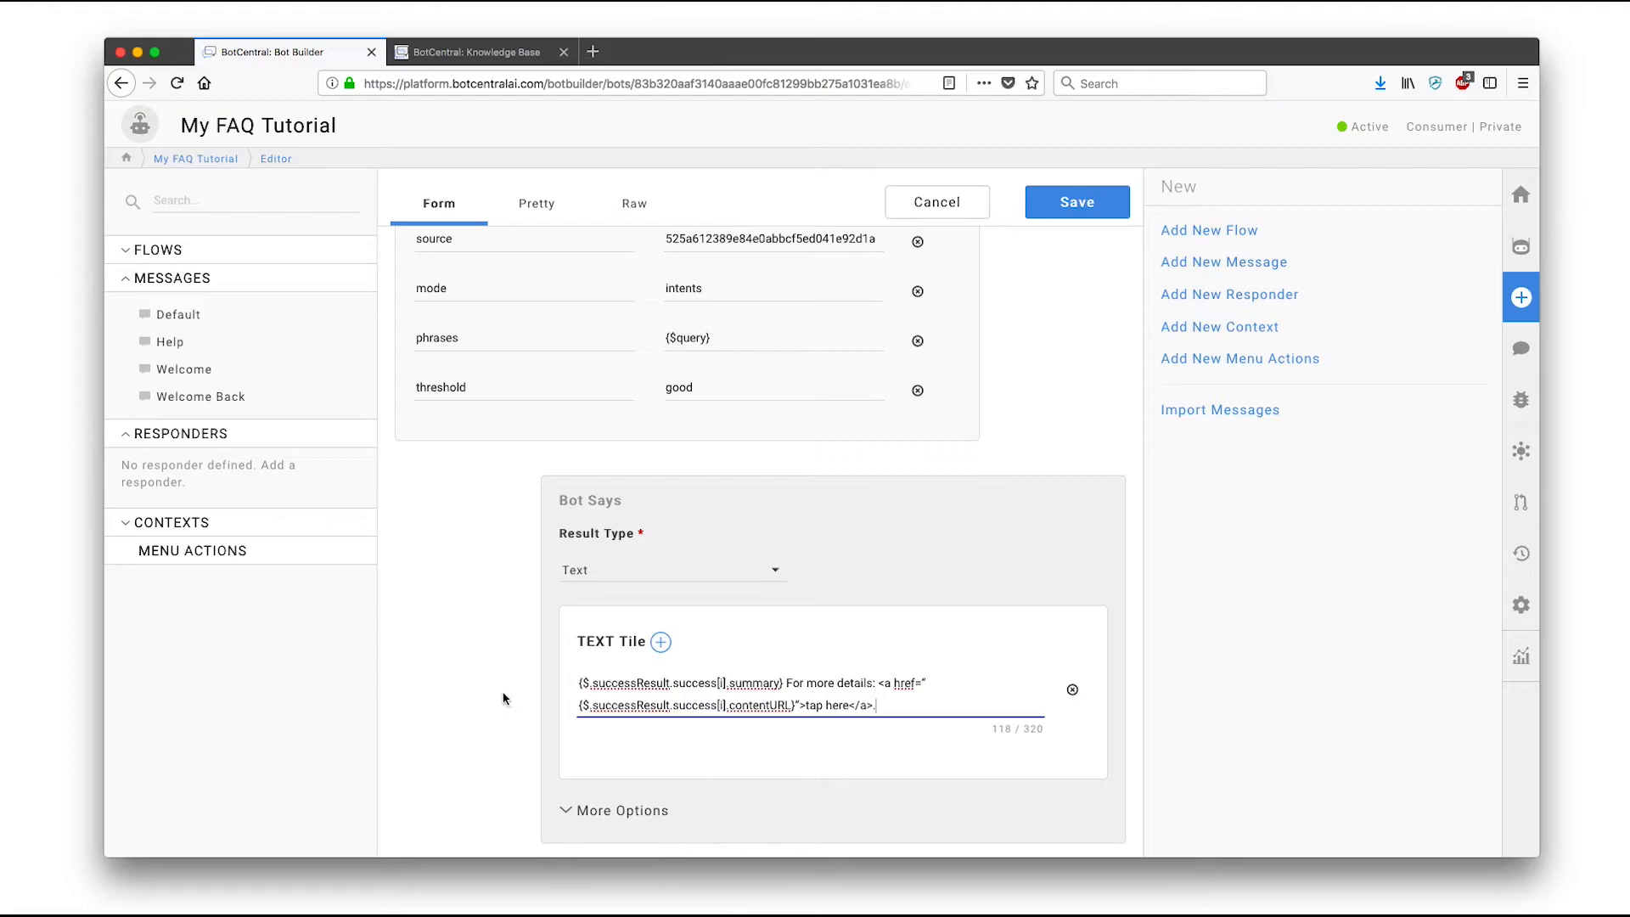
scroll(503, 699, down, 1)
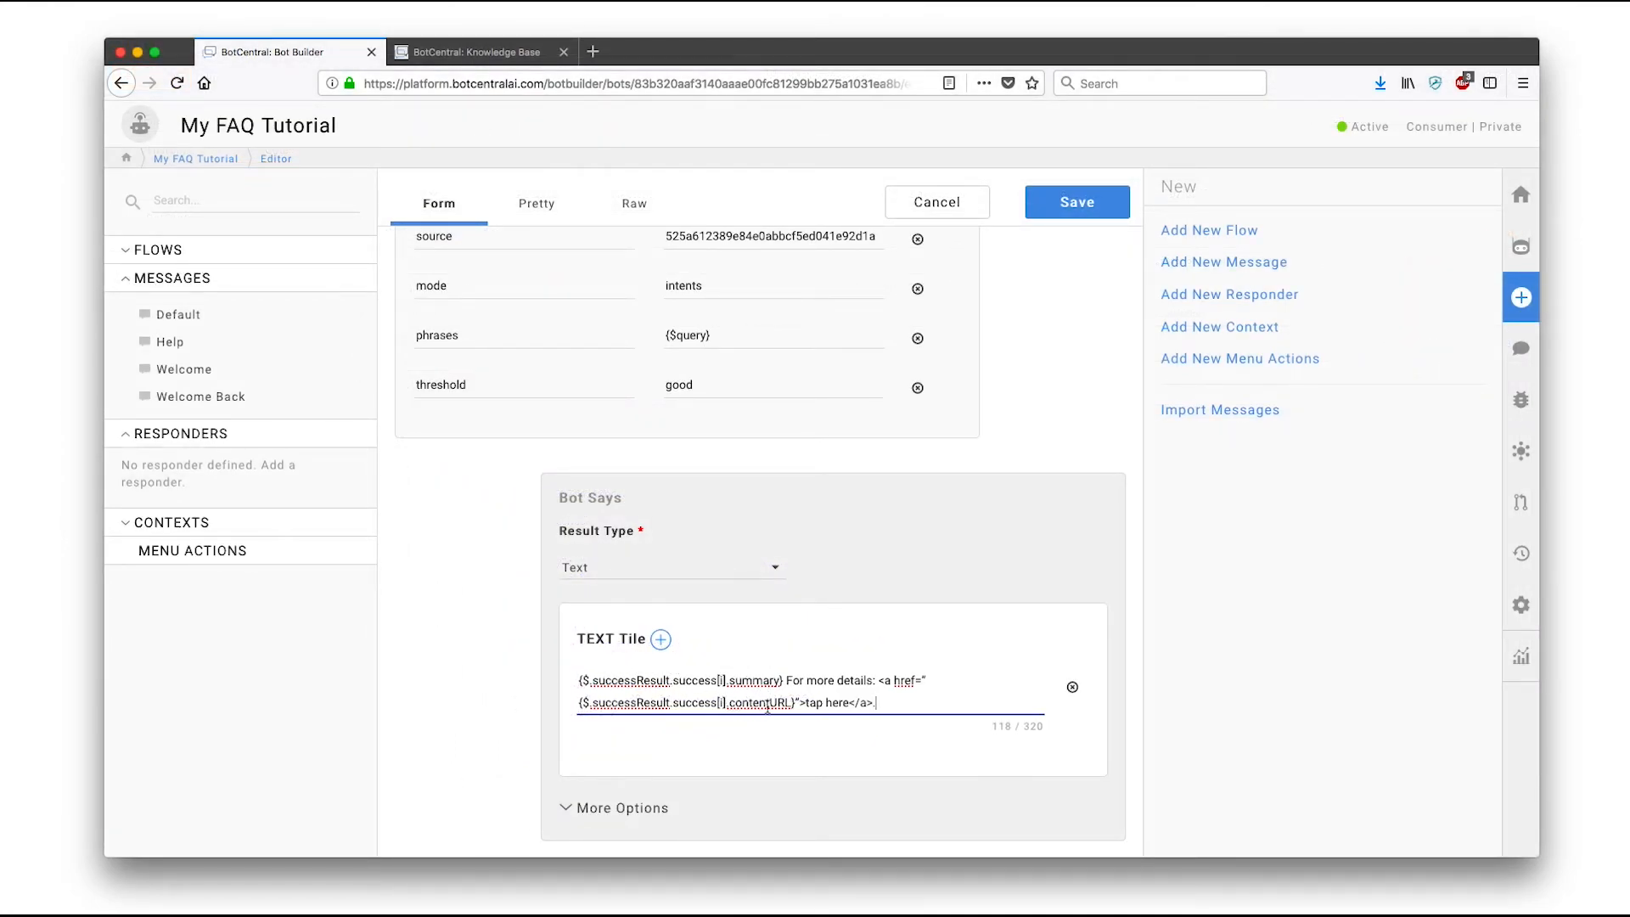
click(1076, 200)
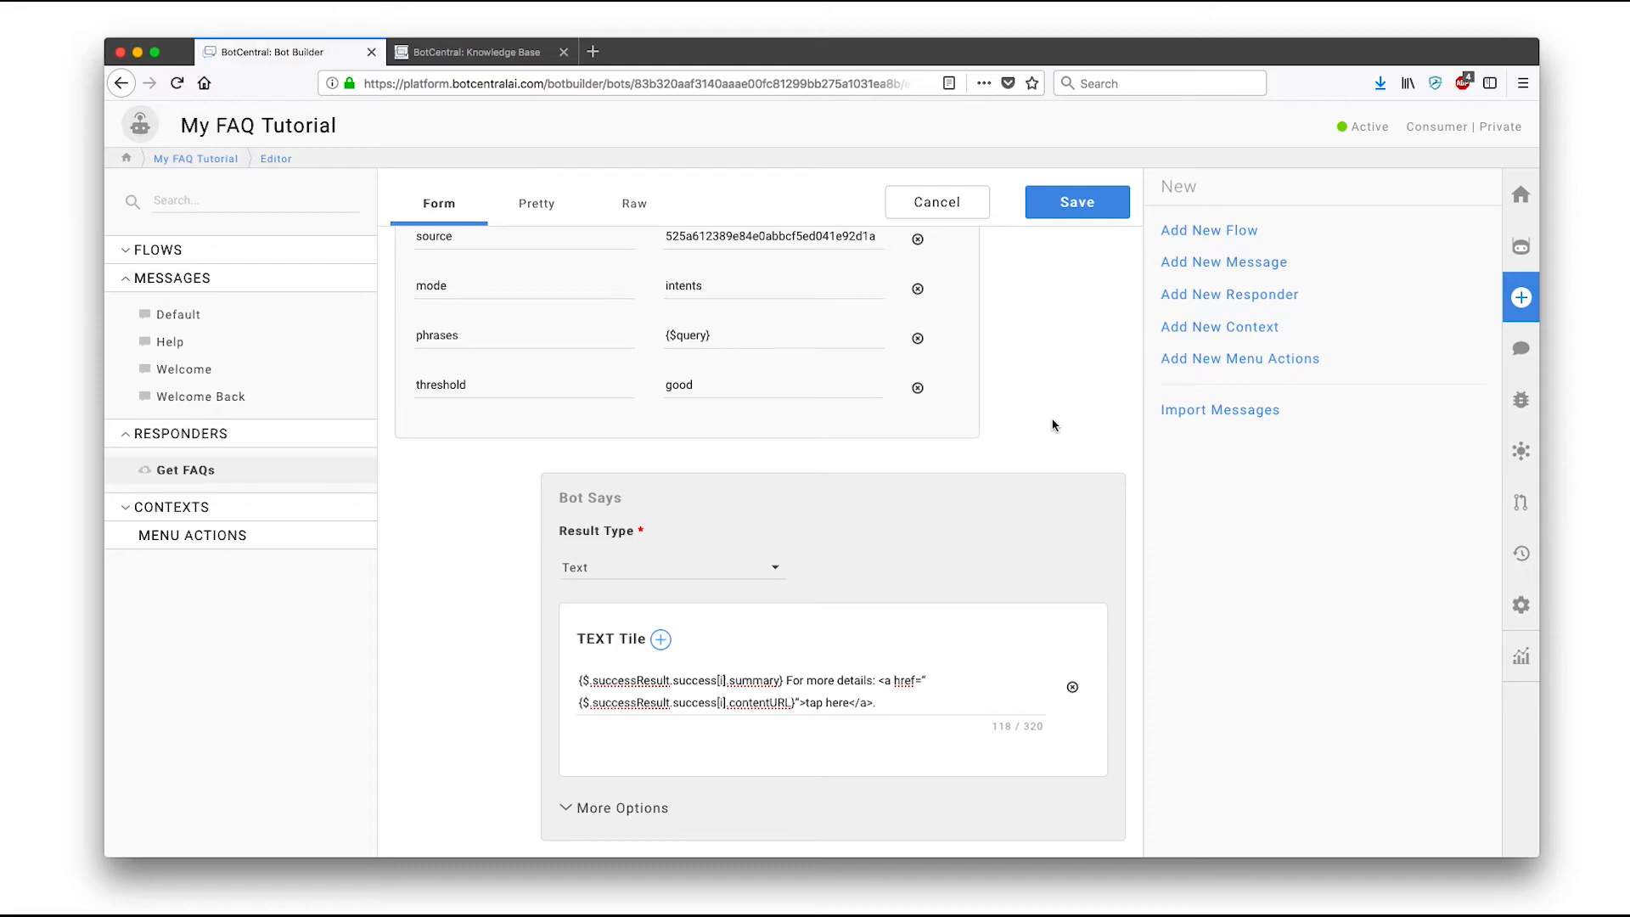
Add a new message to the bot and name it Show FAQs
click(1204, 266)
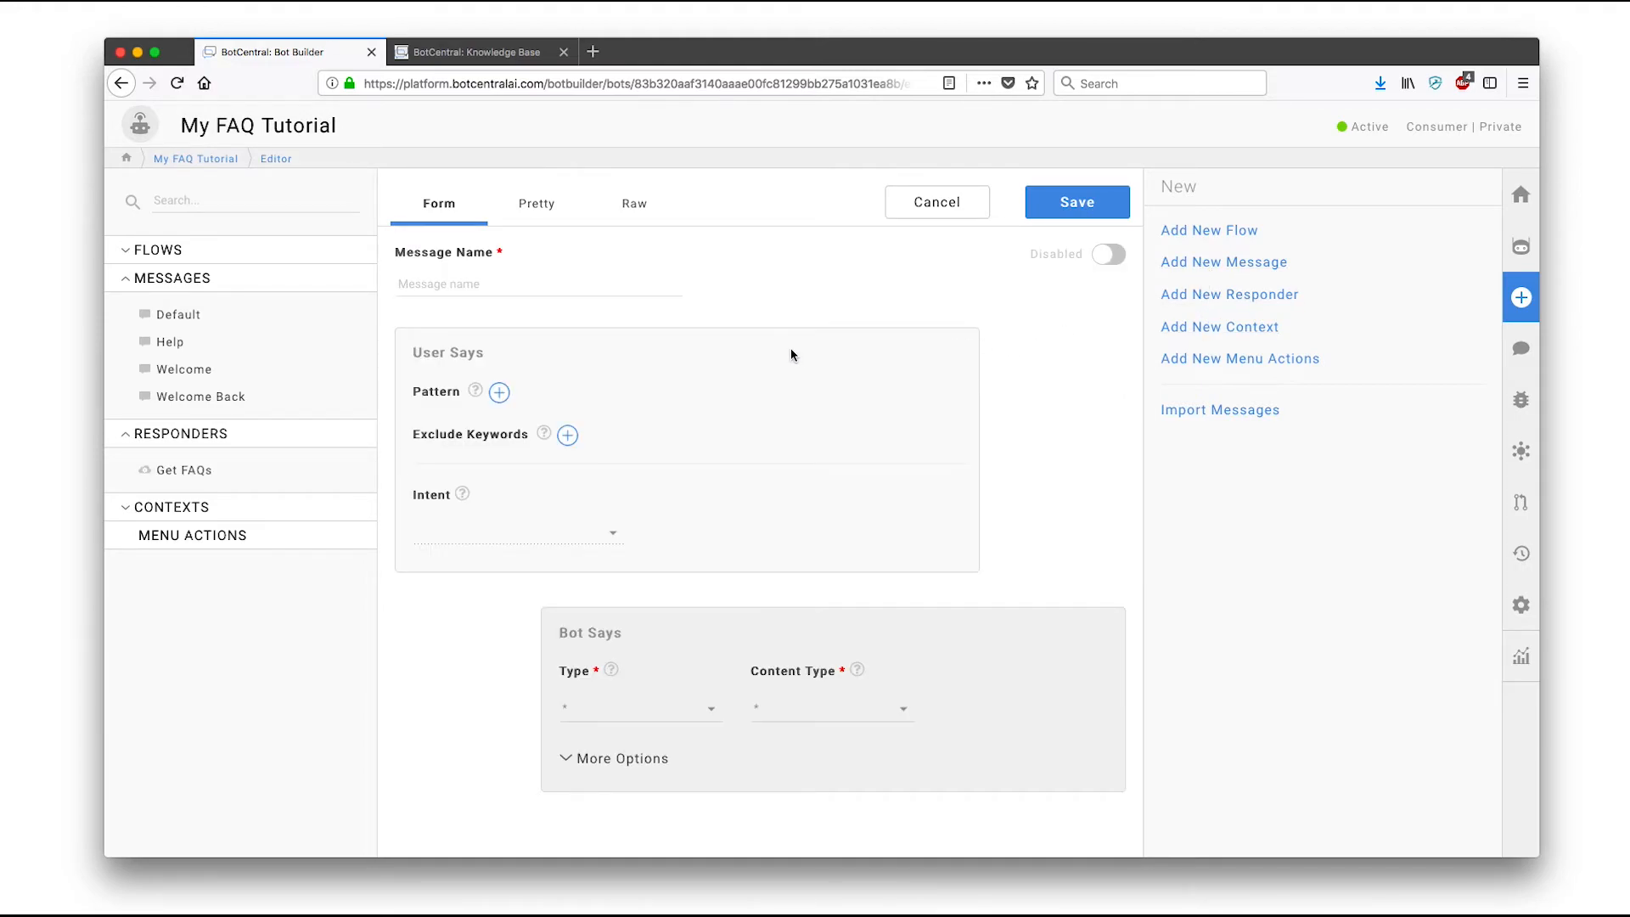
click(499, 287)
text(Show FA)
key(BackSpace)
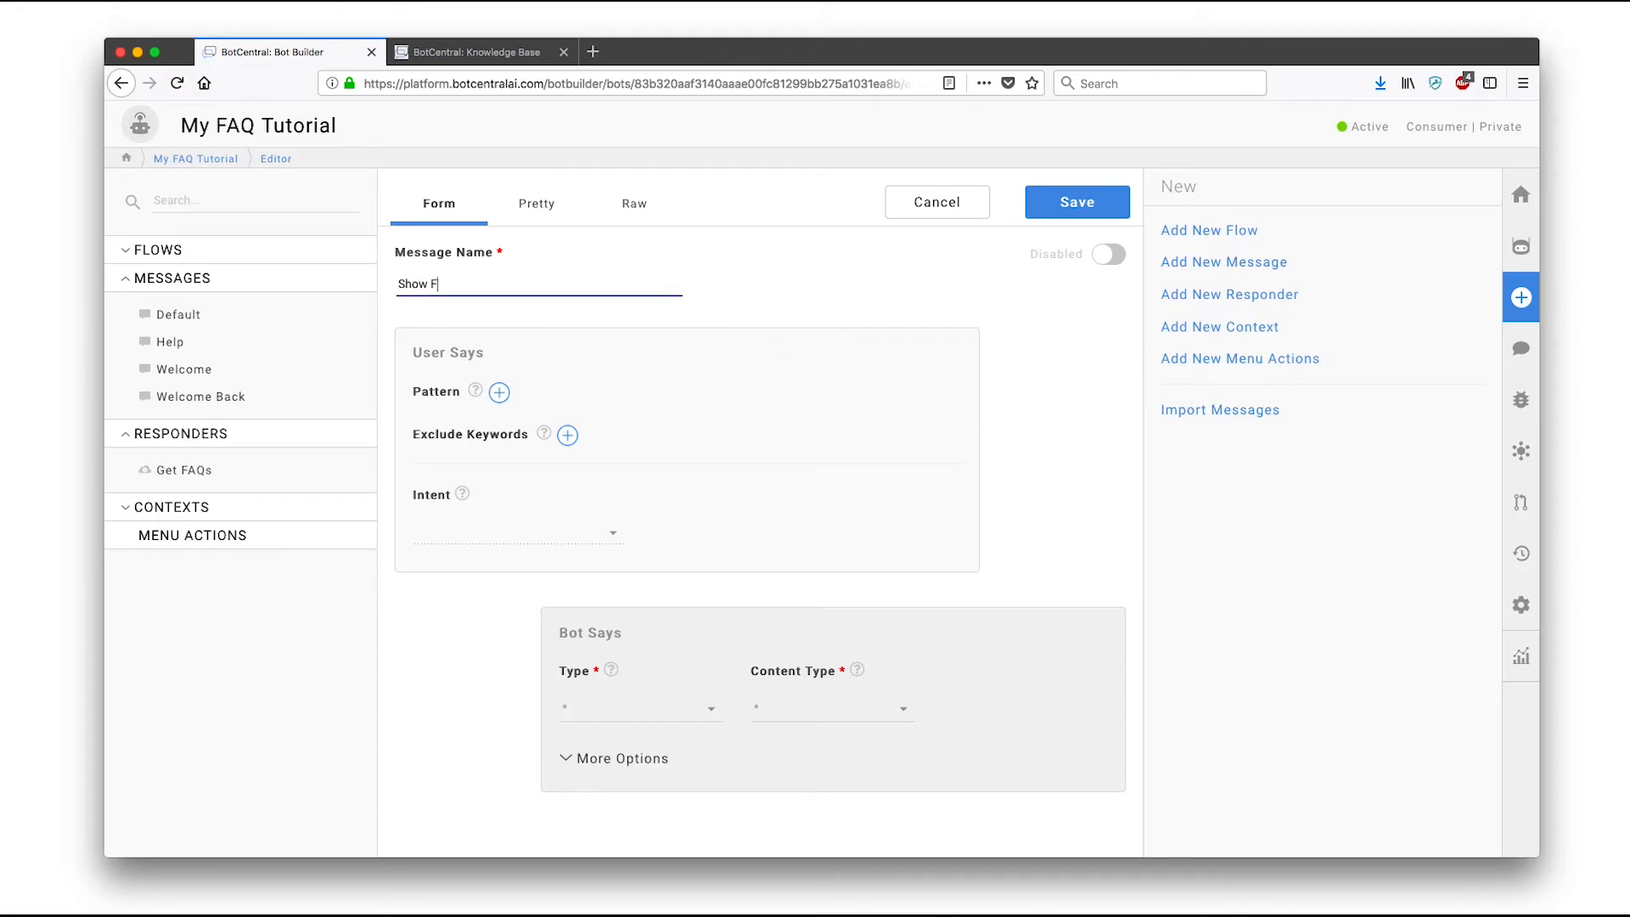
text(AQs)
Set the Show FAQs message to type Default Search with Dynamic content from the Get FAQs responder, and save it
click(607, 707)
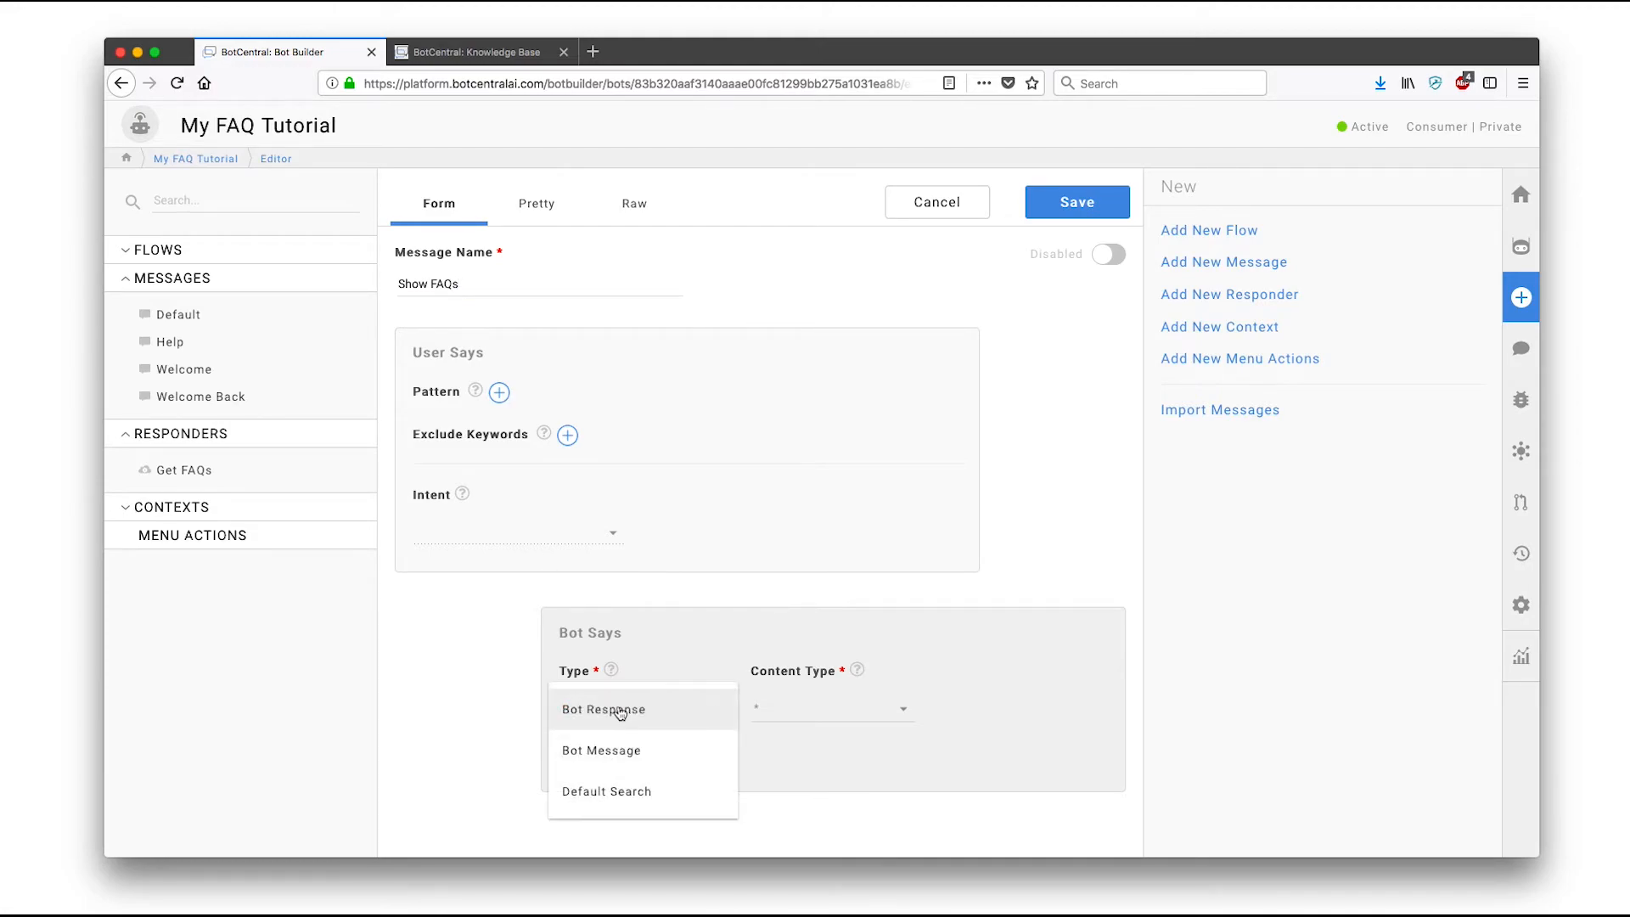
click(619, 794)
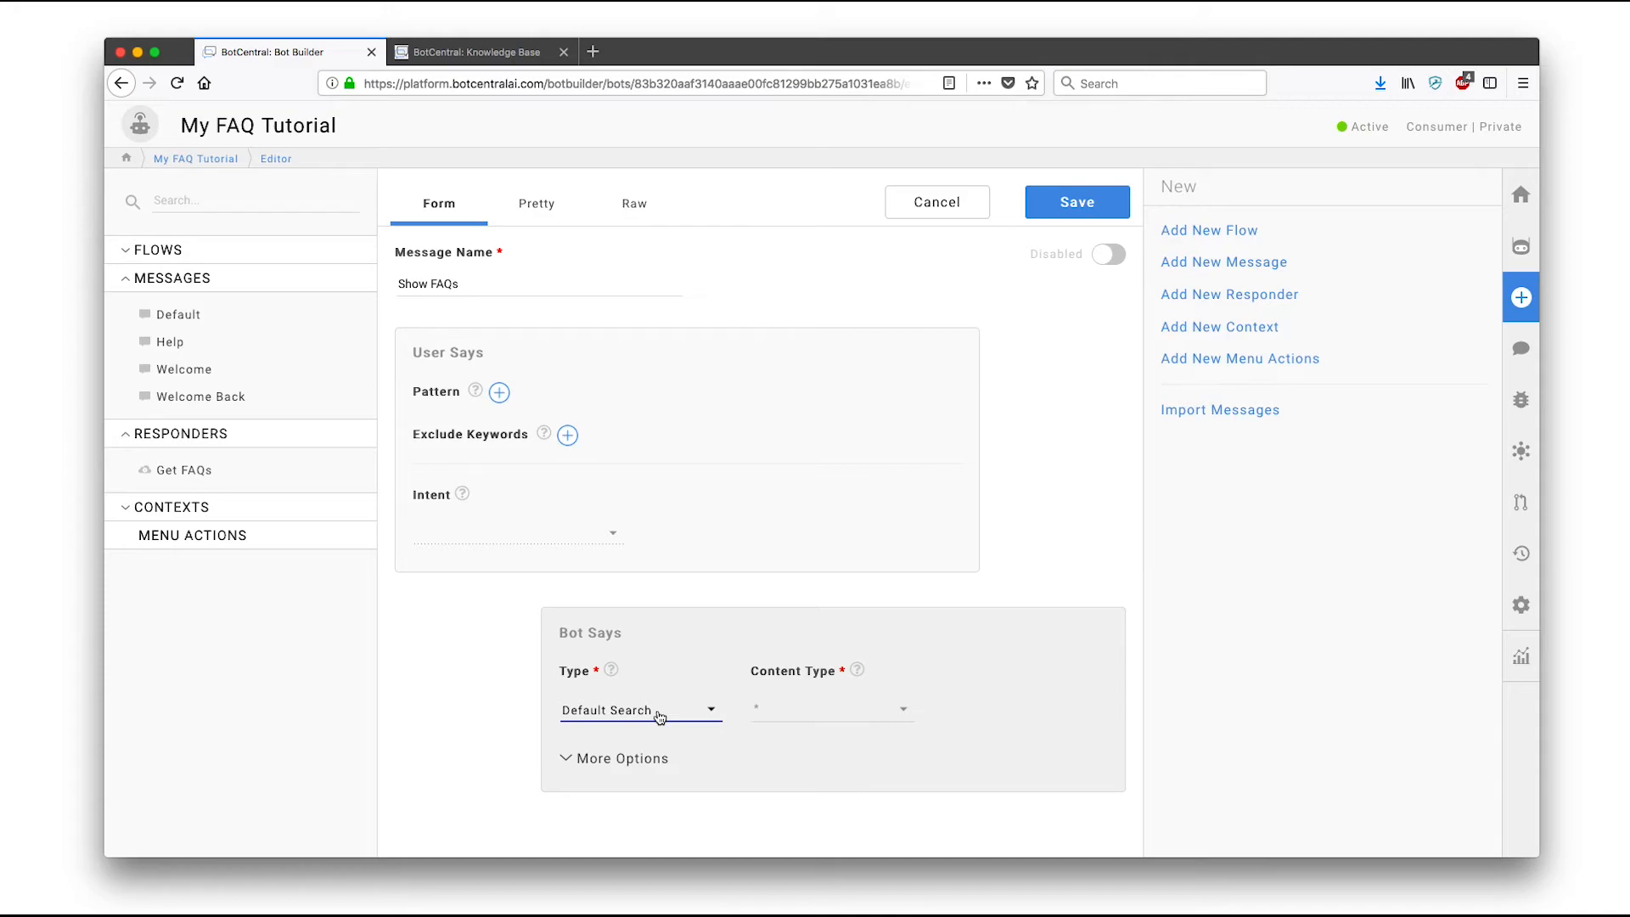
click(812, 717)
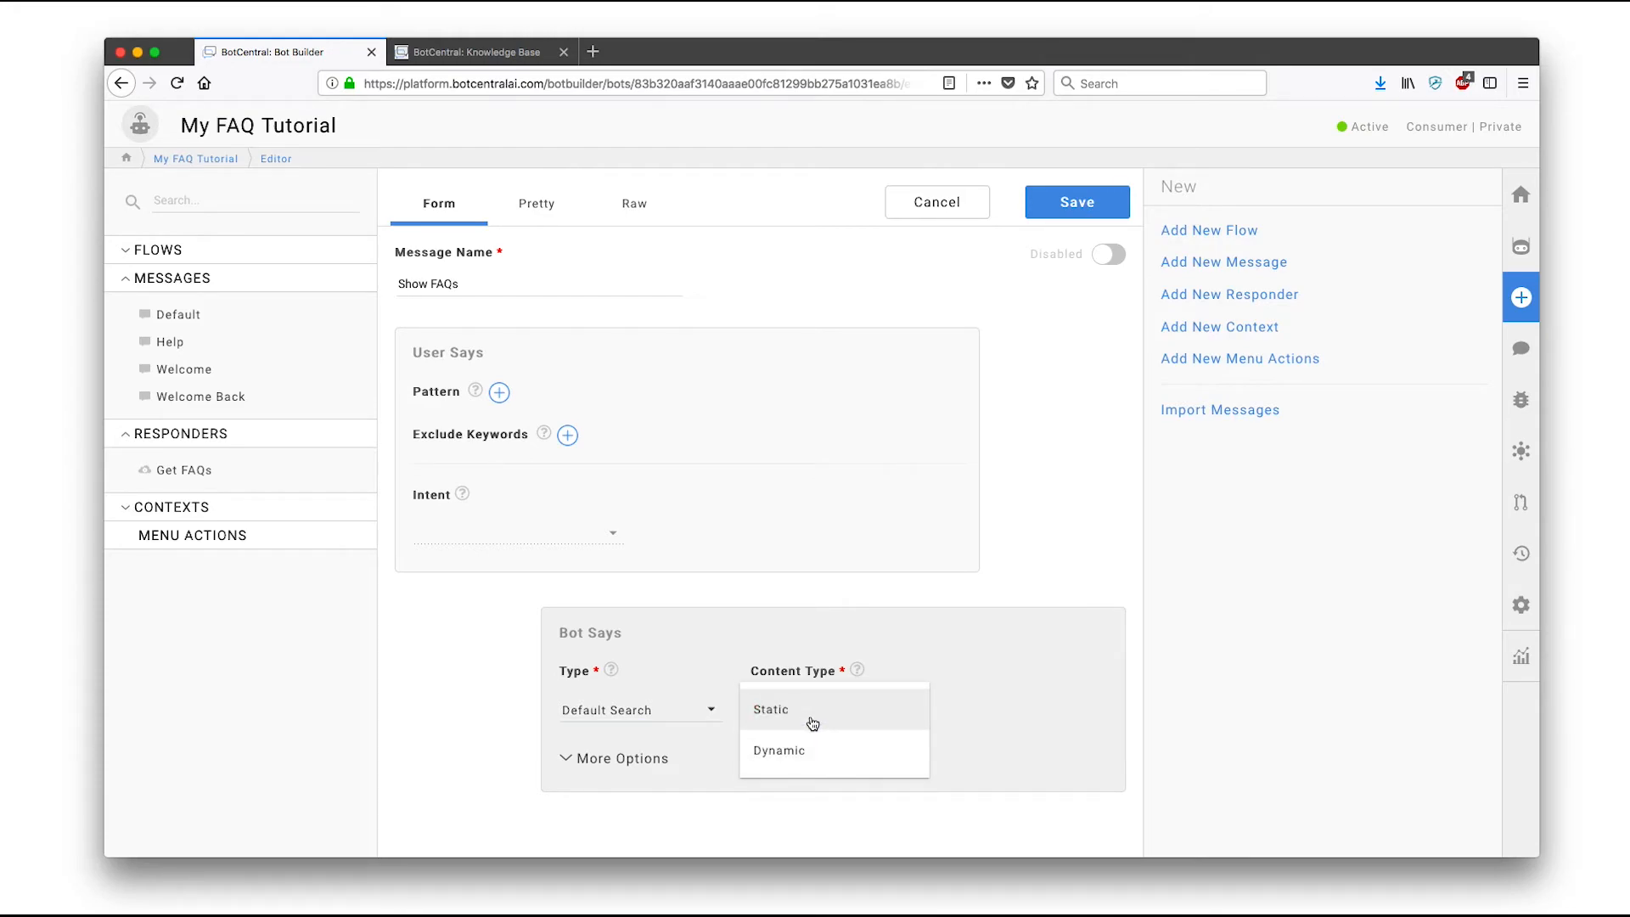
click(799, 752)
click(977, 720)
click(976, 719)
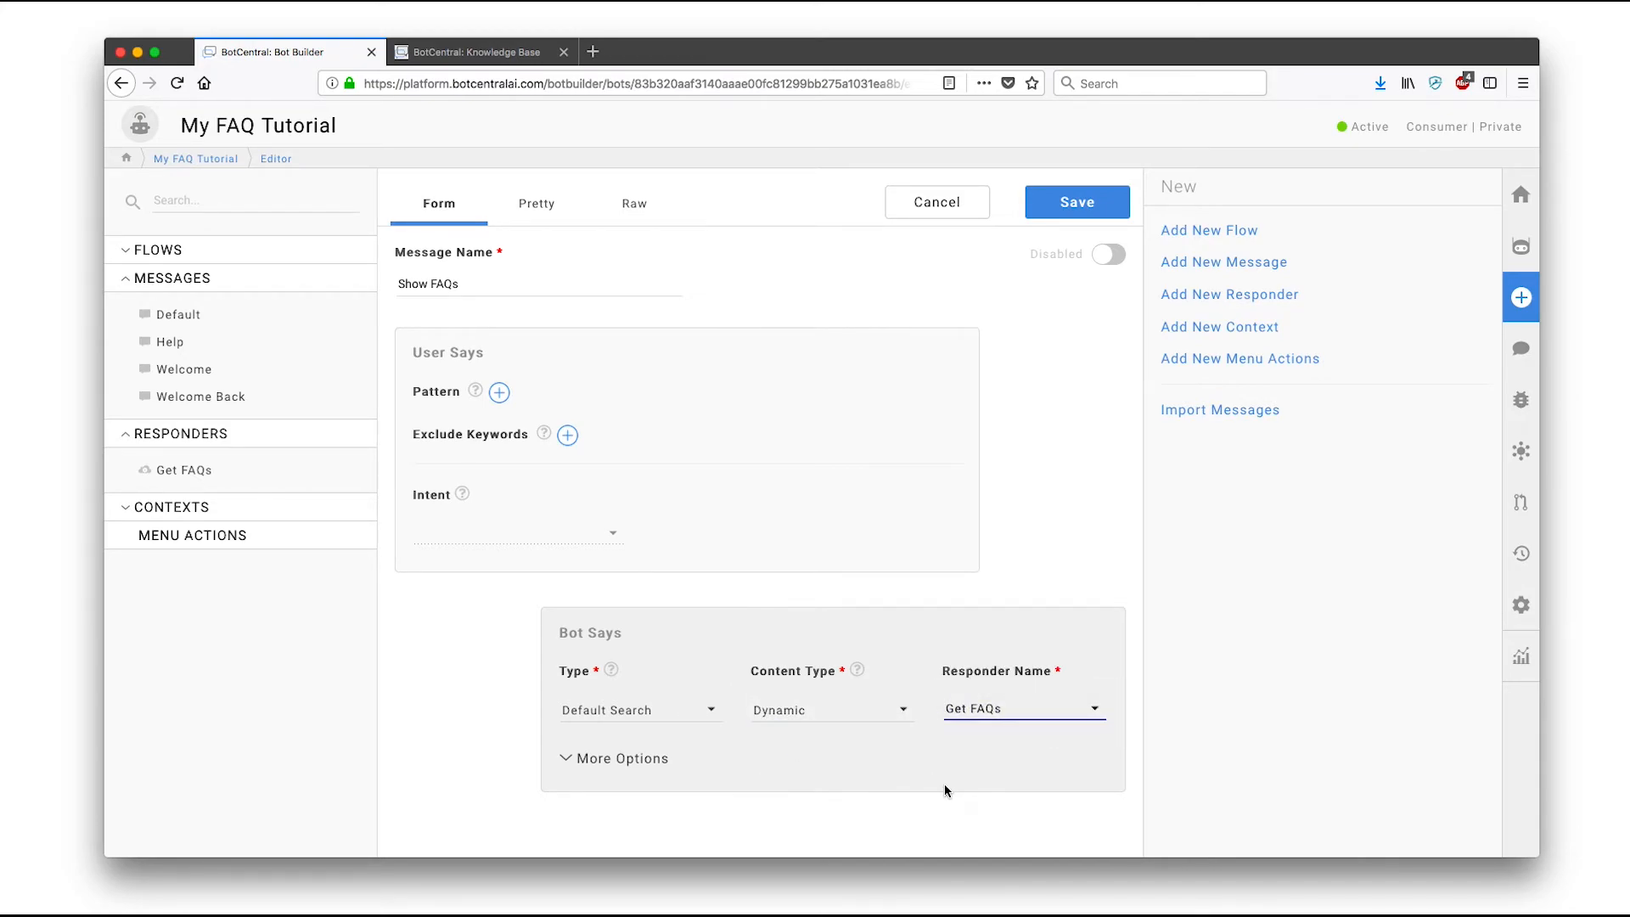
click(1067, 208)
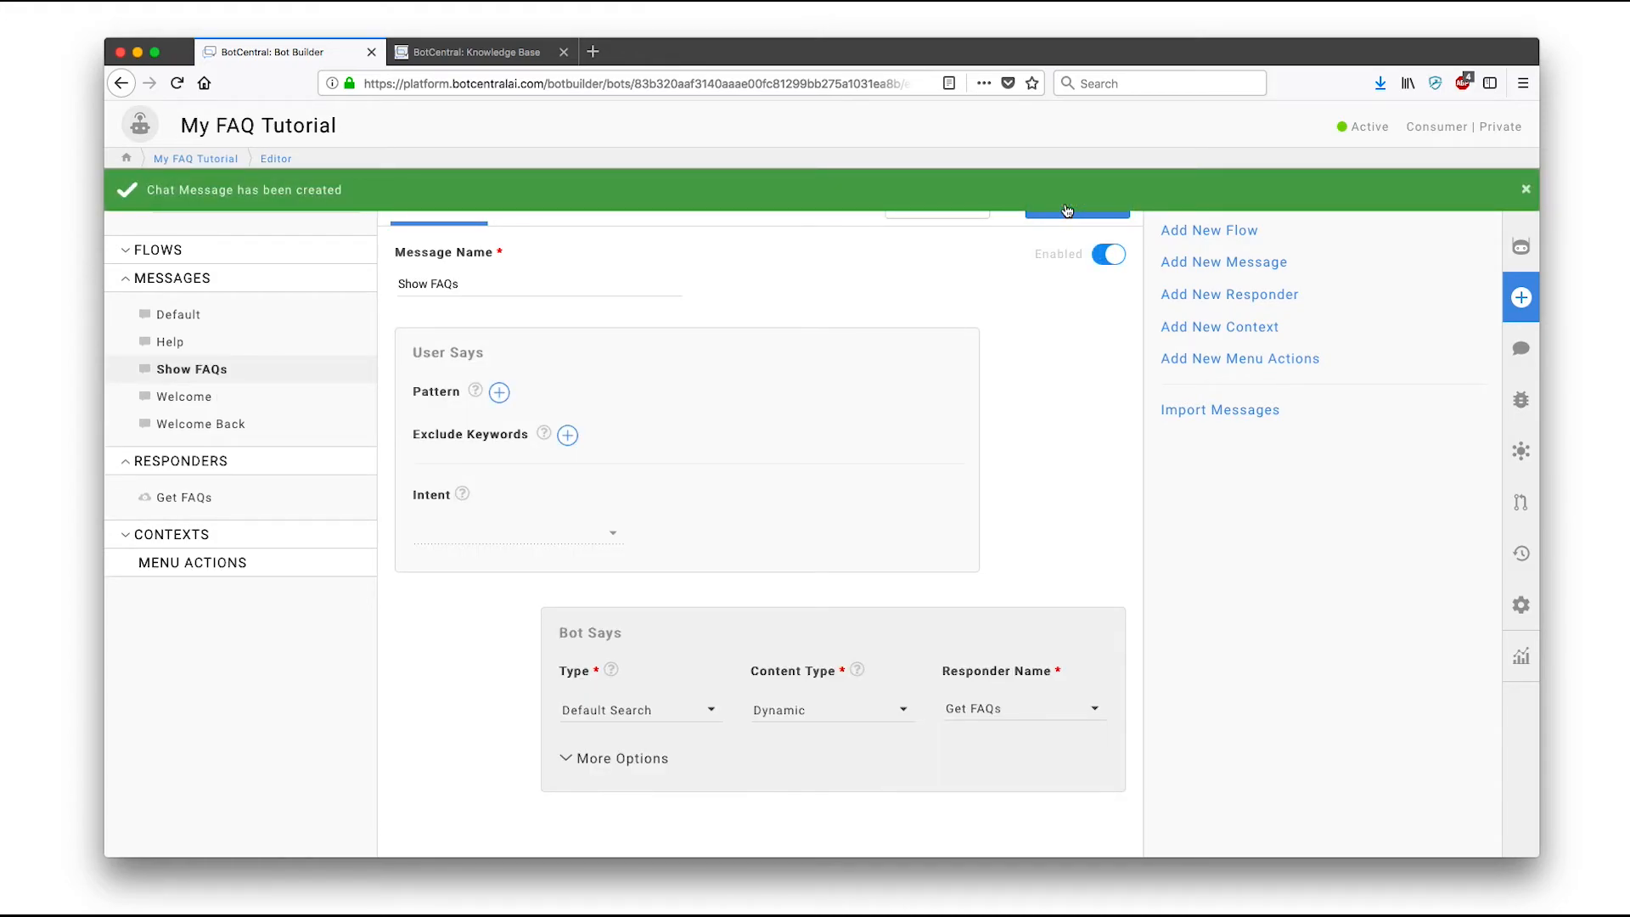
Open the bot's test chat and ask "what are intents?"
click(1521, 348)
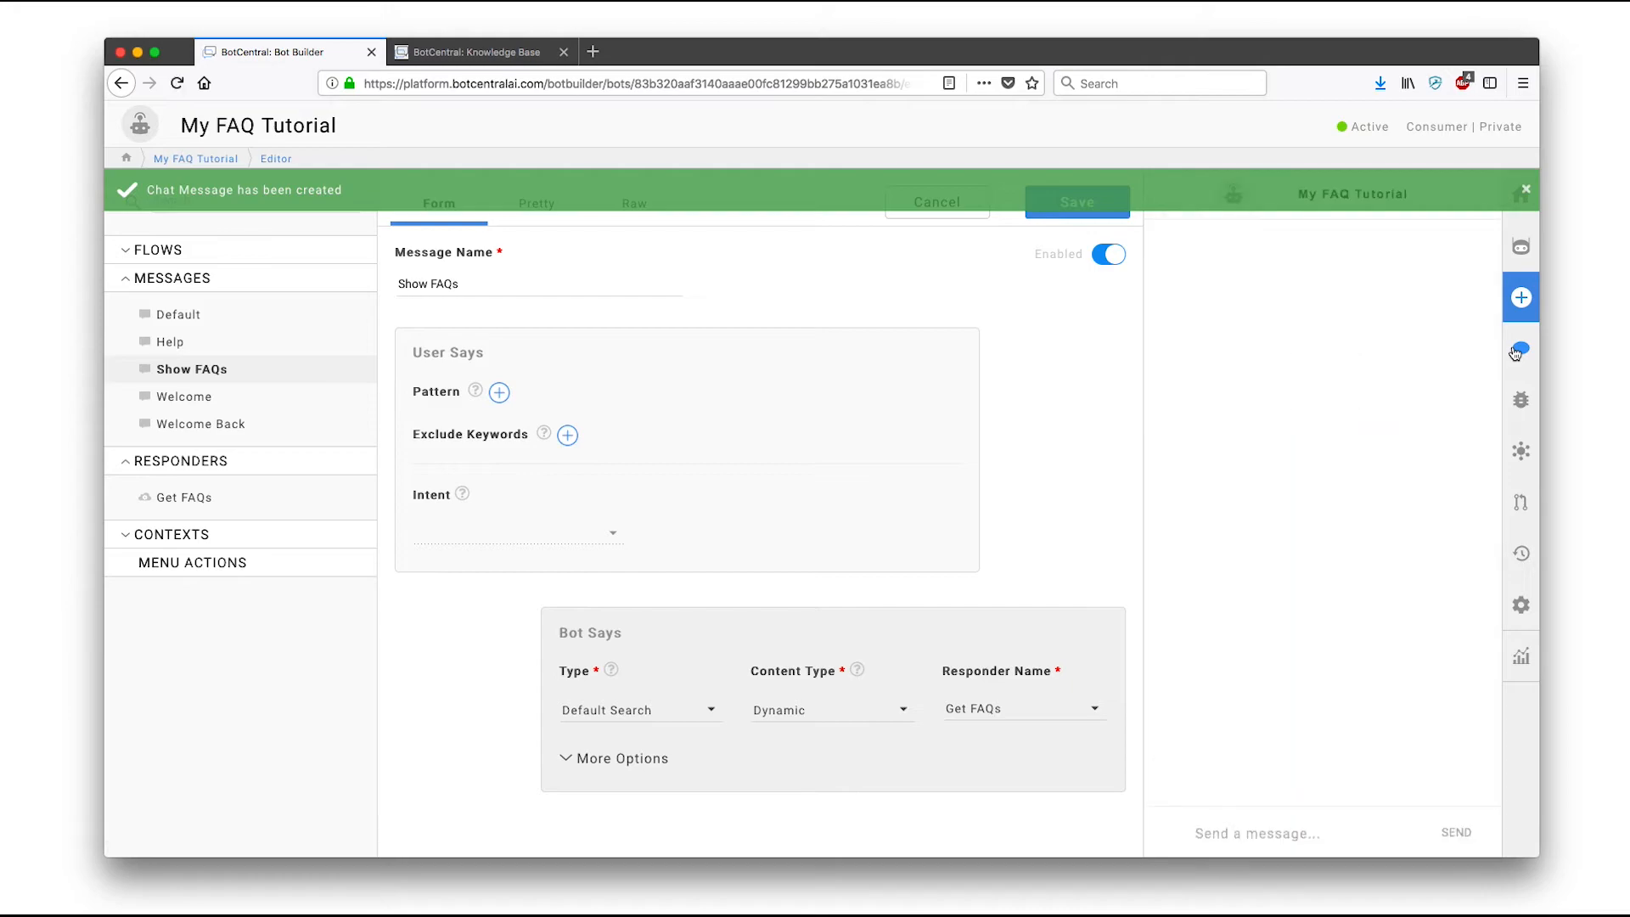
click(1307, 825)
text(what a)
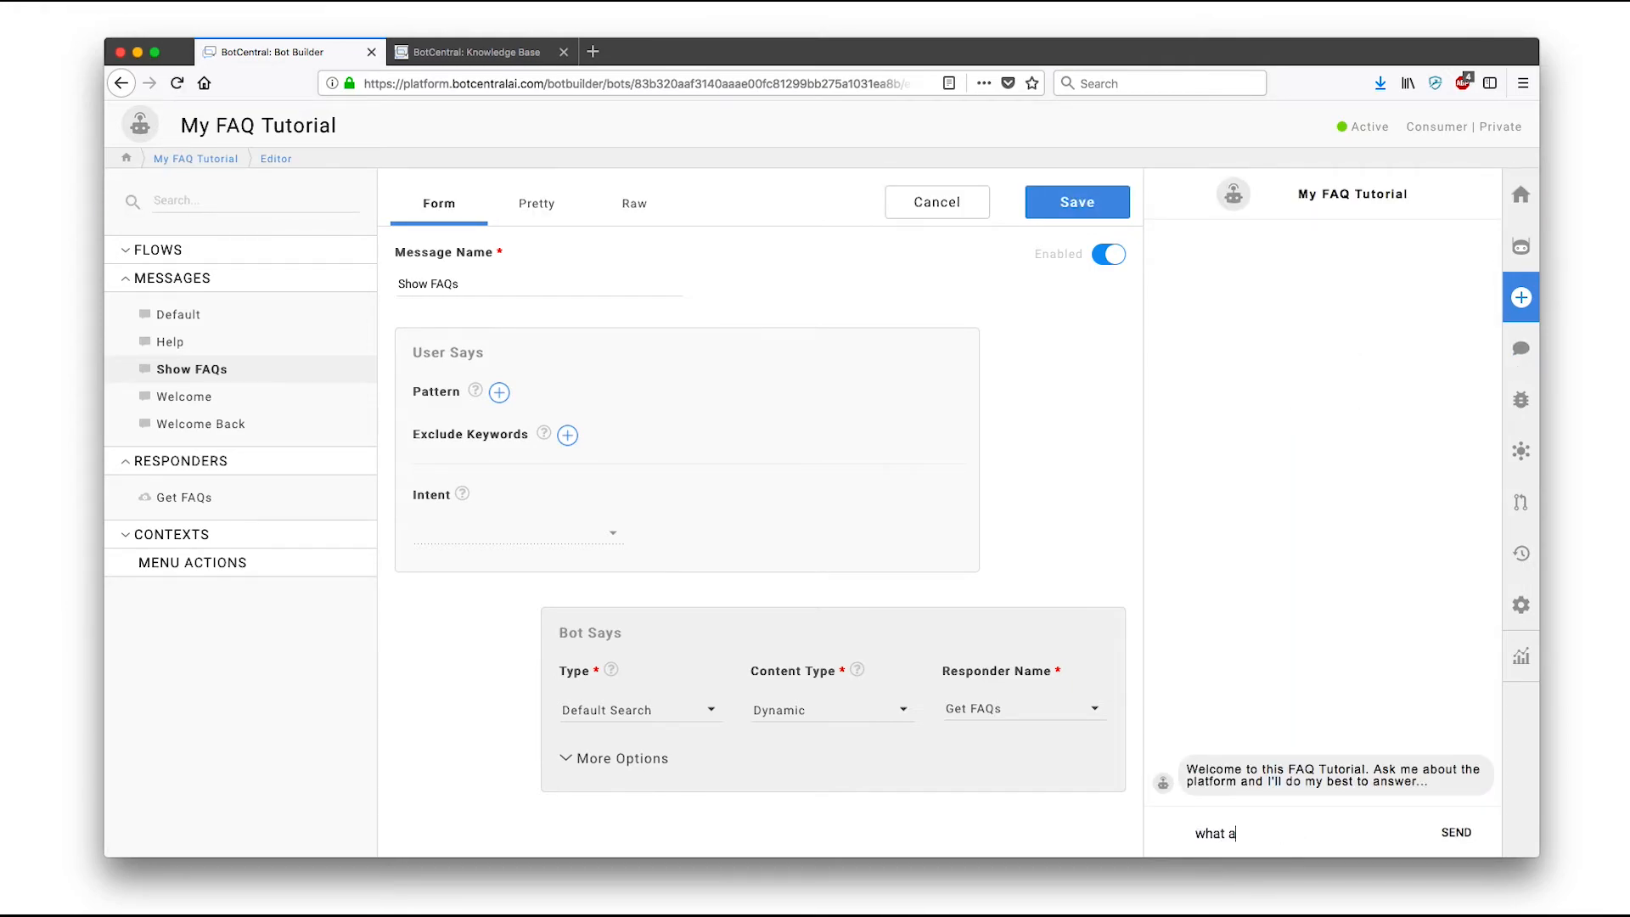
text(re intents?)
key(Return)
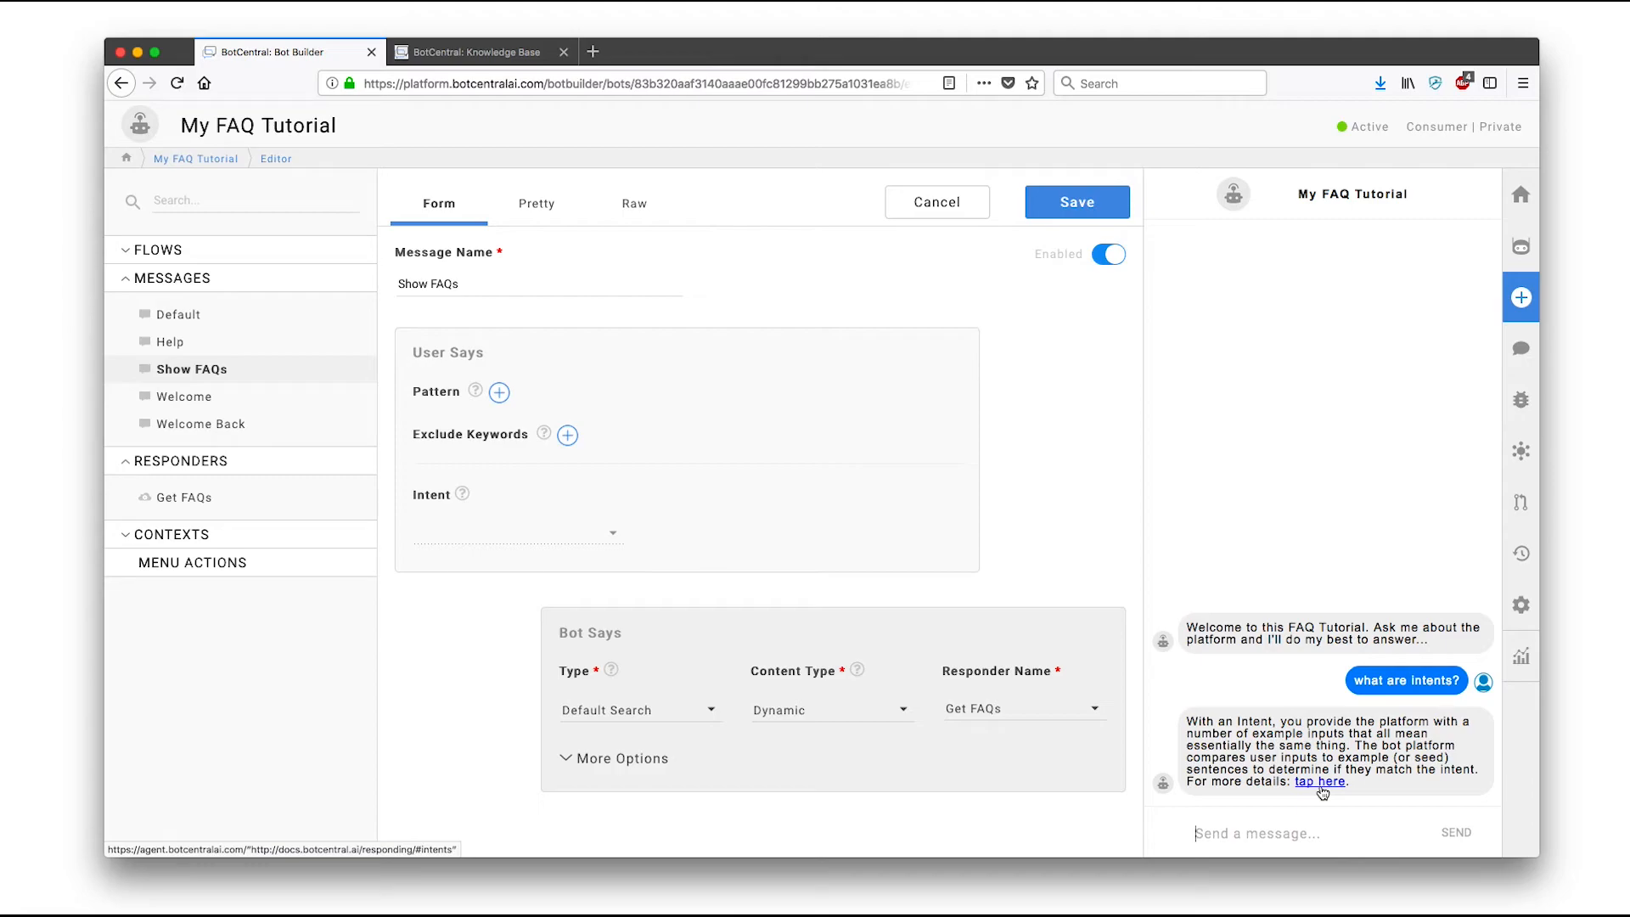
Test the bot with the questions "what's a chatbot?" and "how do i set a variable?"
text(what's a chatbot)
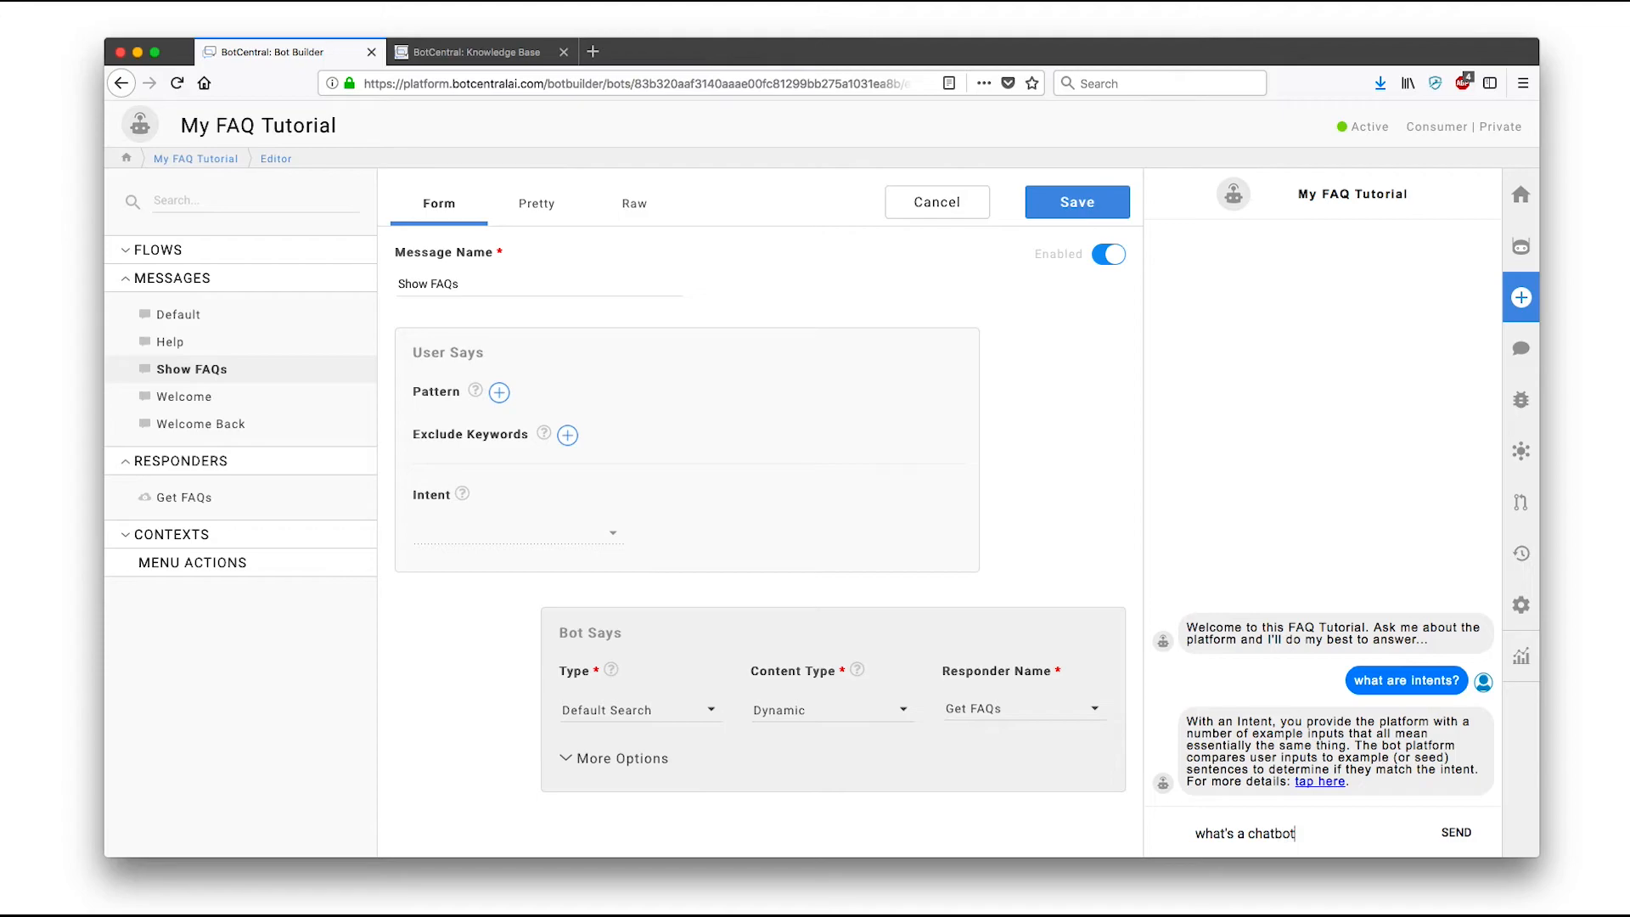
text(?)
key(Return)
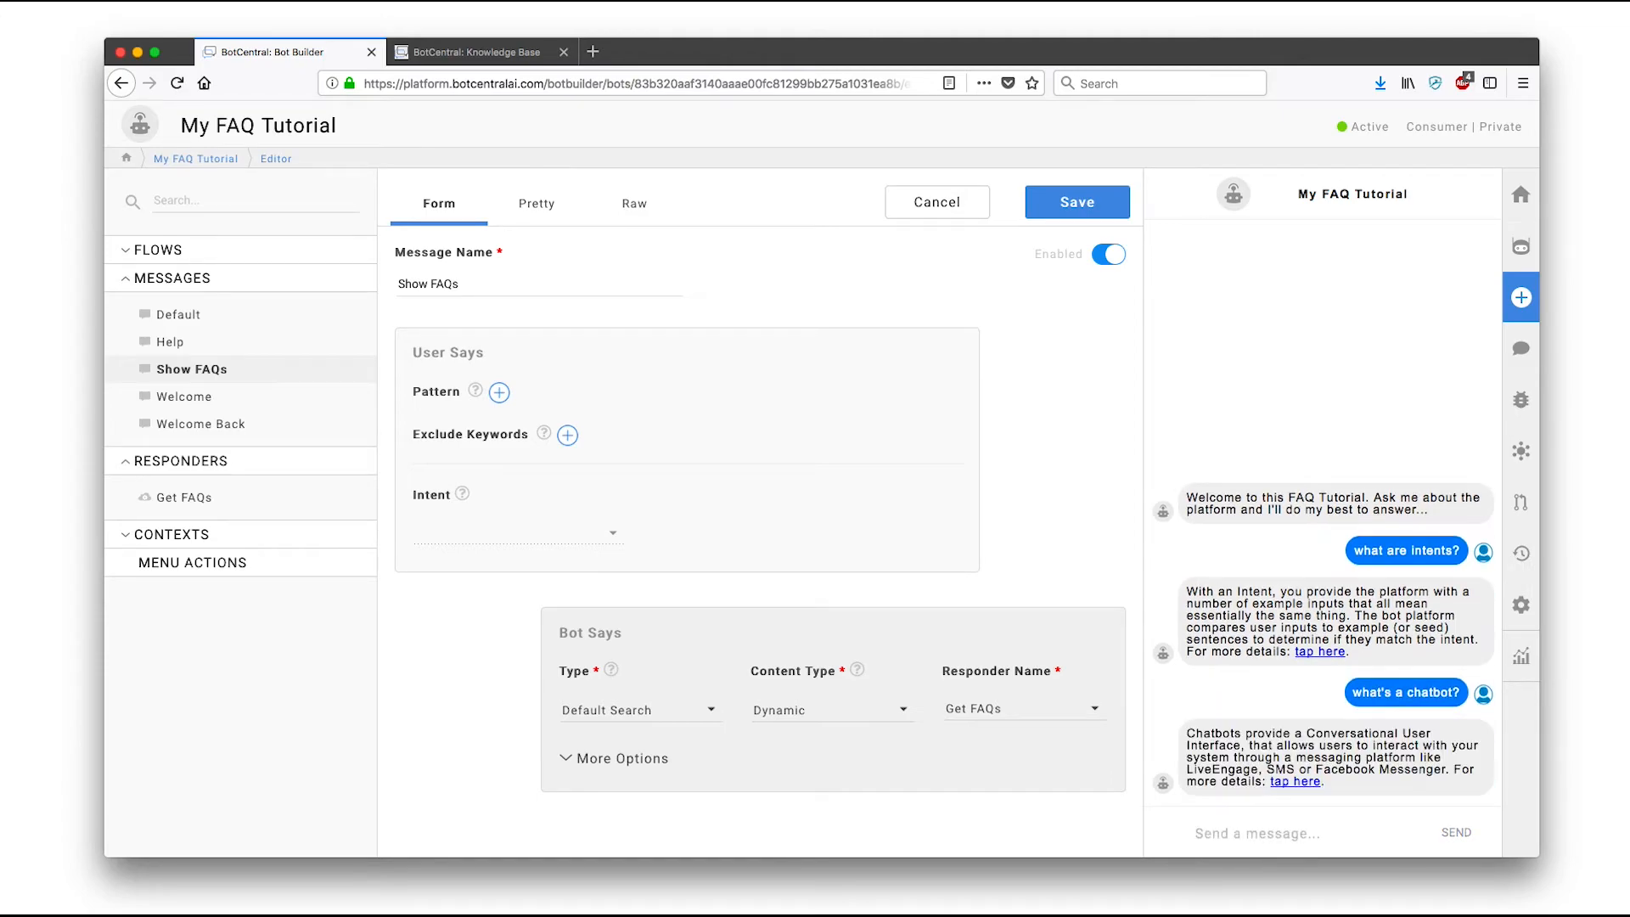
text(how do i set a variable?)
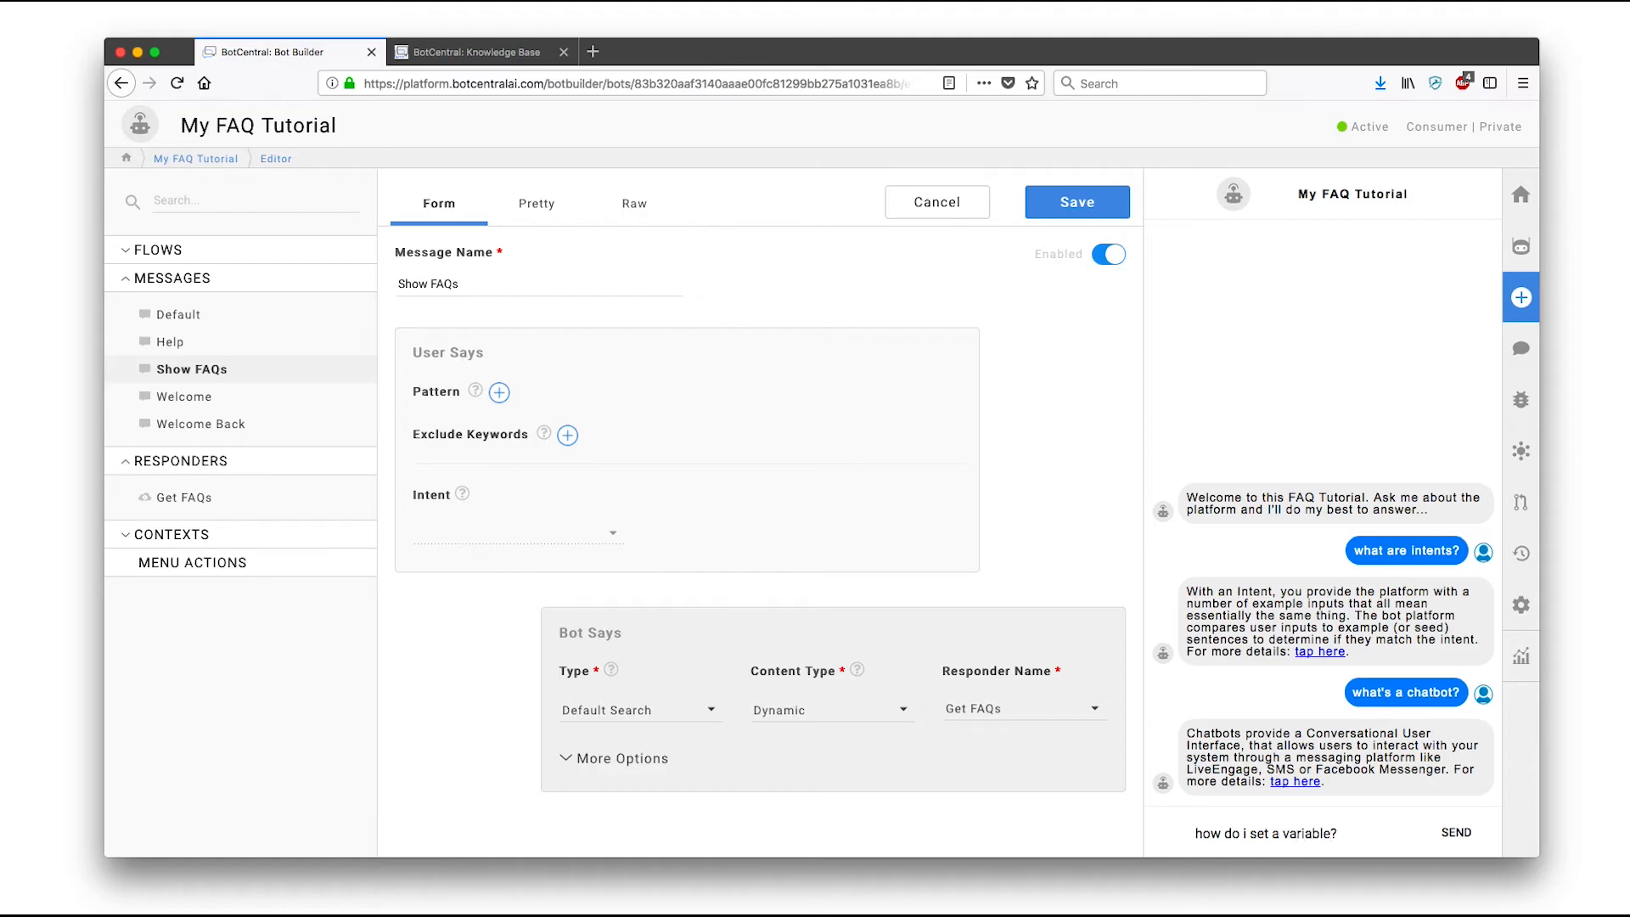
key(Return)
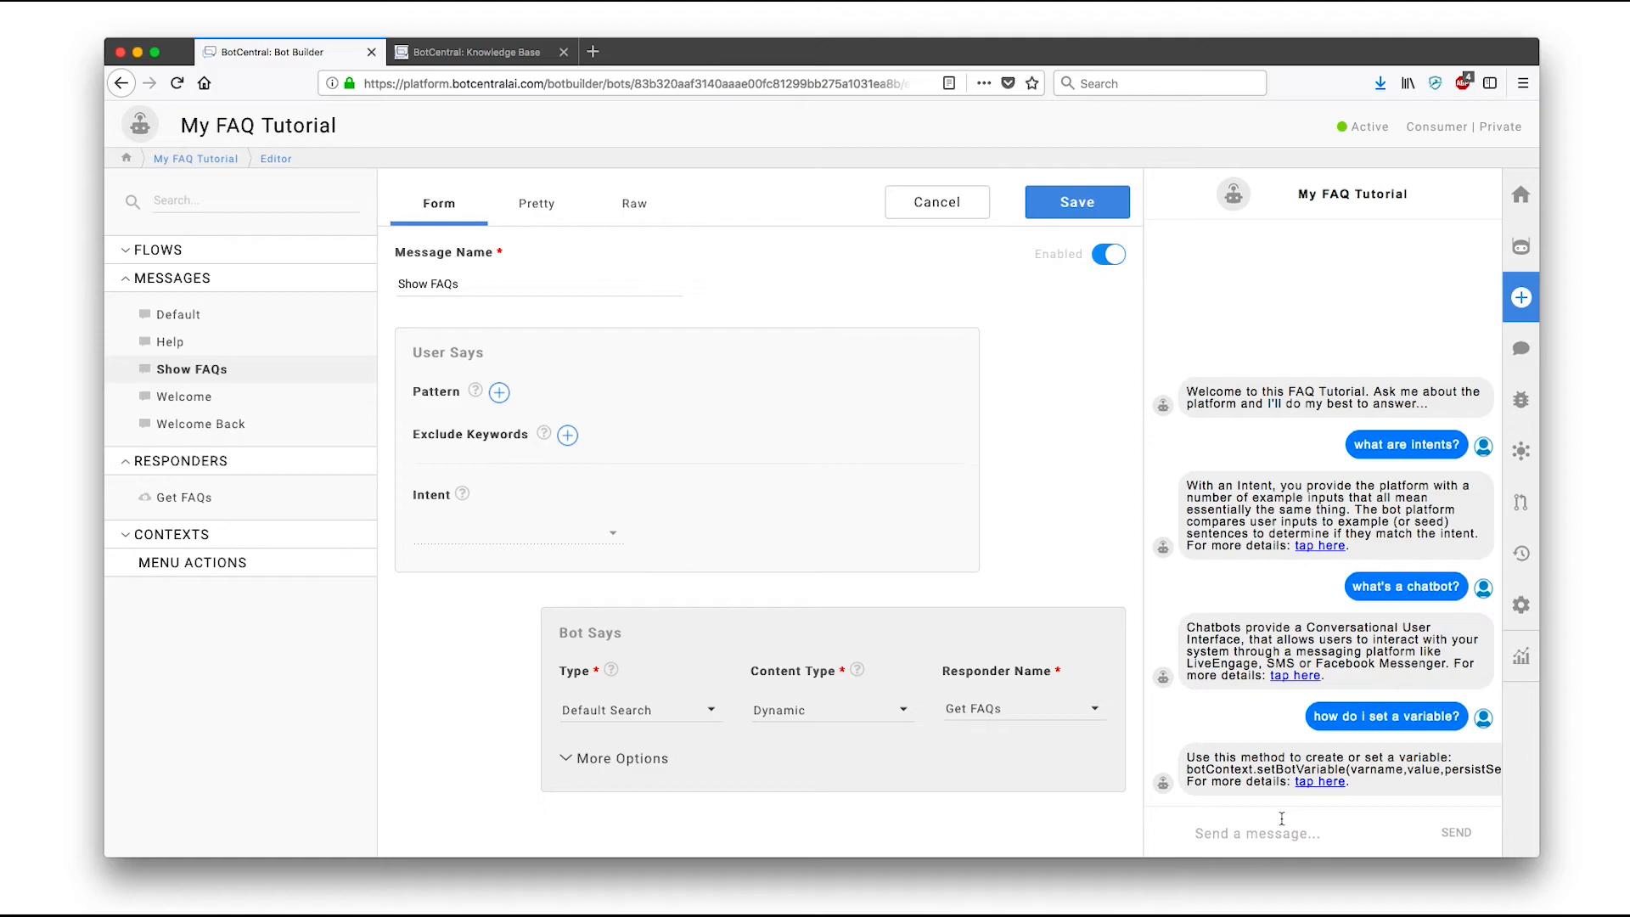
Ask the bot the off-topic question "where is the best pizza in NY?"
text(where is the best pizza in)
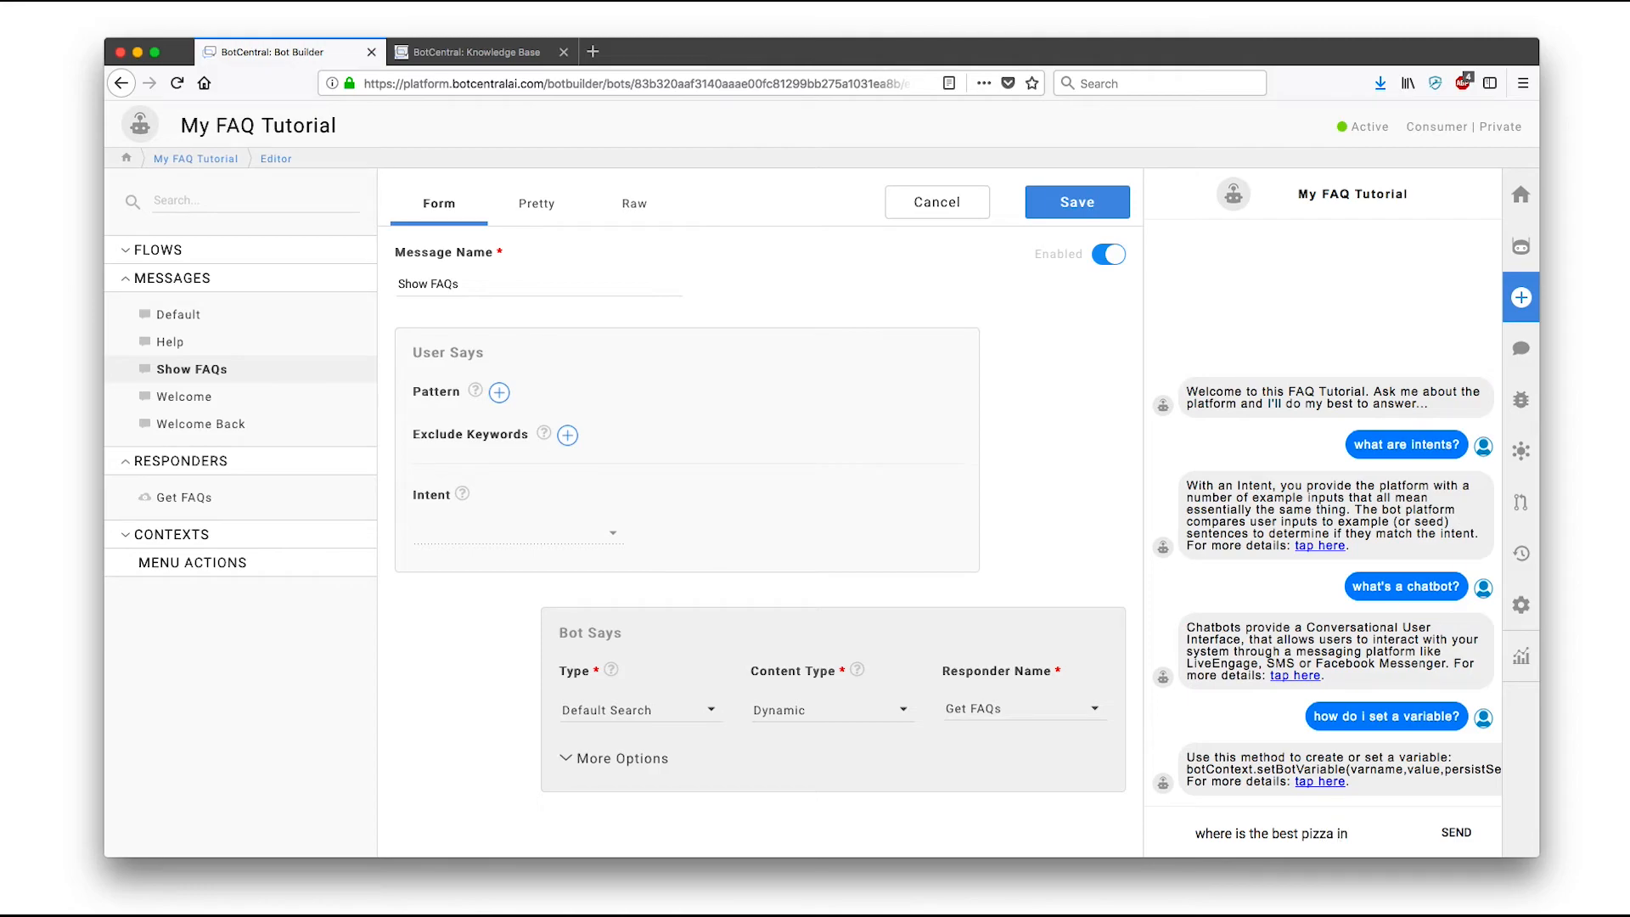
text( NY?)
key(Return)
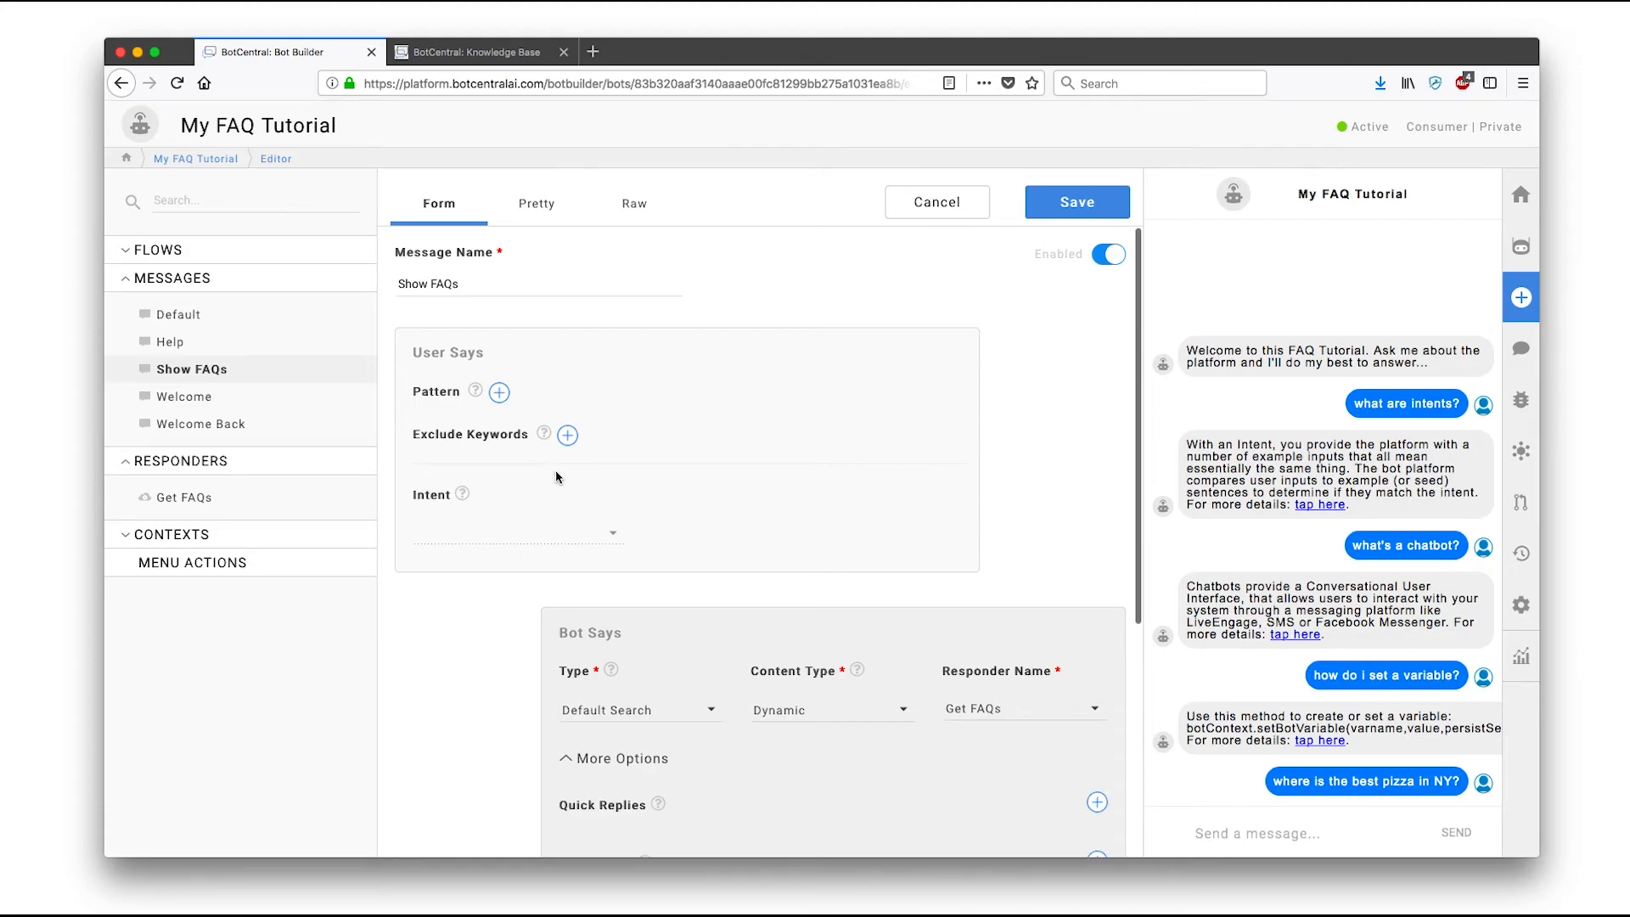
Turn on PostProcess Code in the additional options of the Show FAQs message
scroll(556, 477, down, 5)
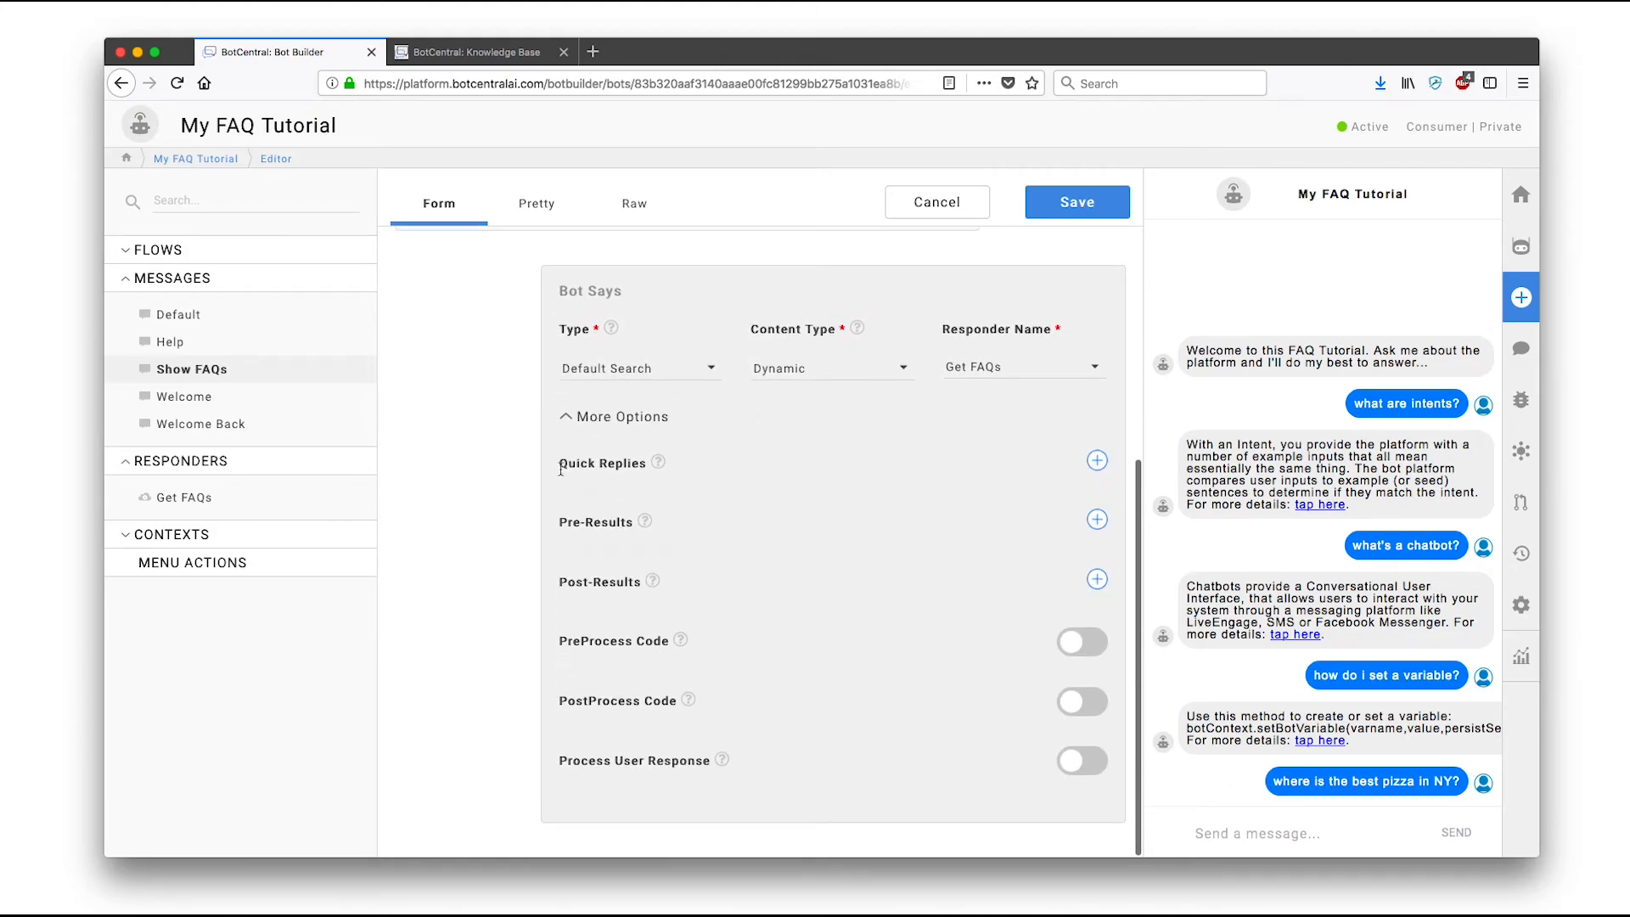
click(1083, 703)
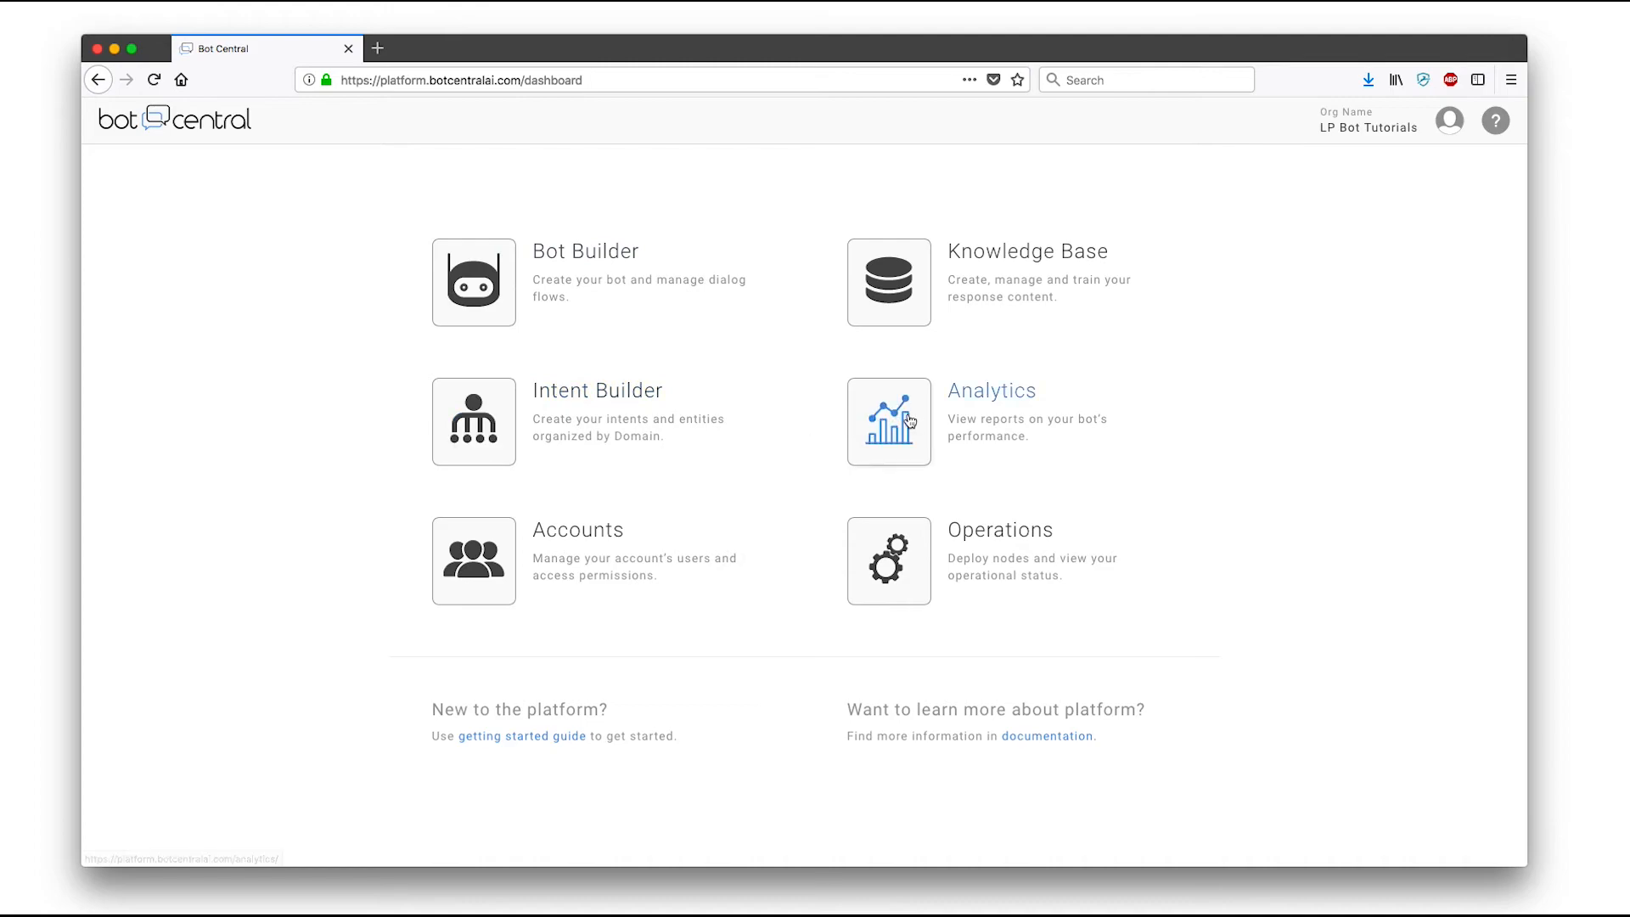
Open the analytics overview for the My FAQ Tutorial bot and review its charts, matched intents and unanswered phrases
click(888, 433)
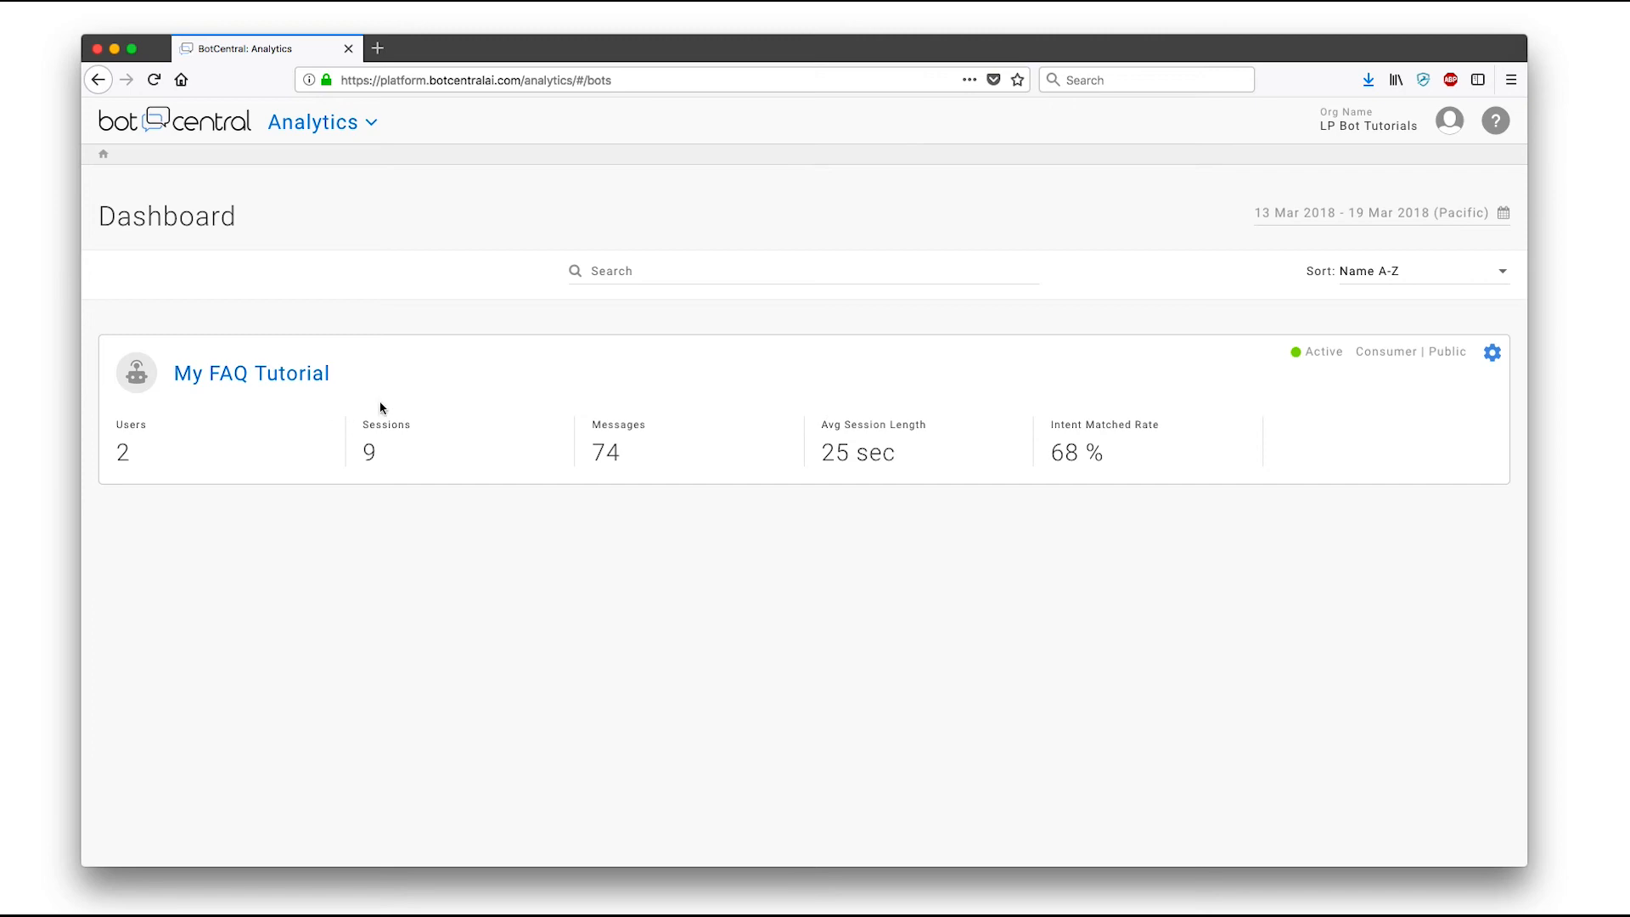
click(248, 375)
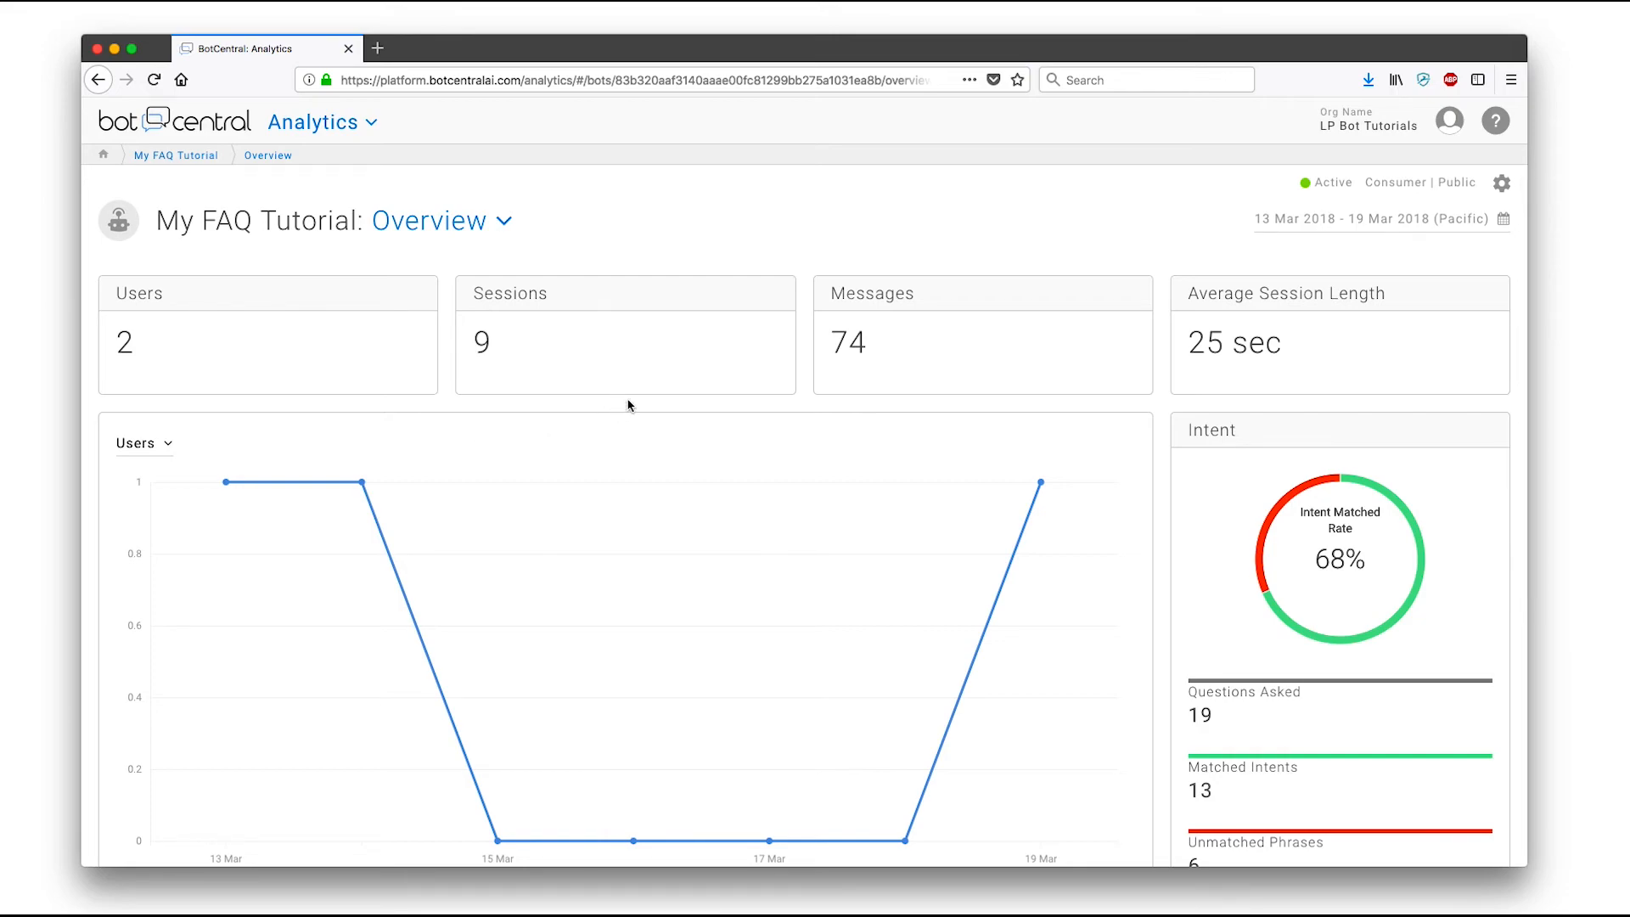
scroll(629, 405, down, 5)
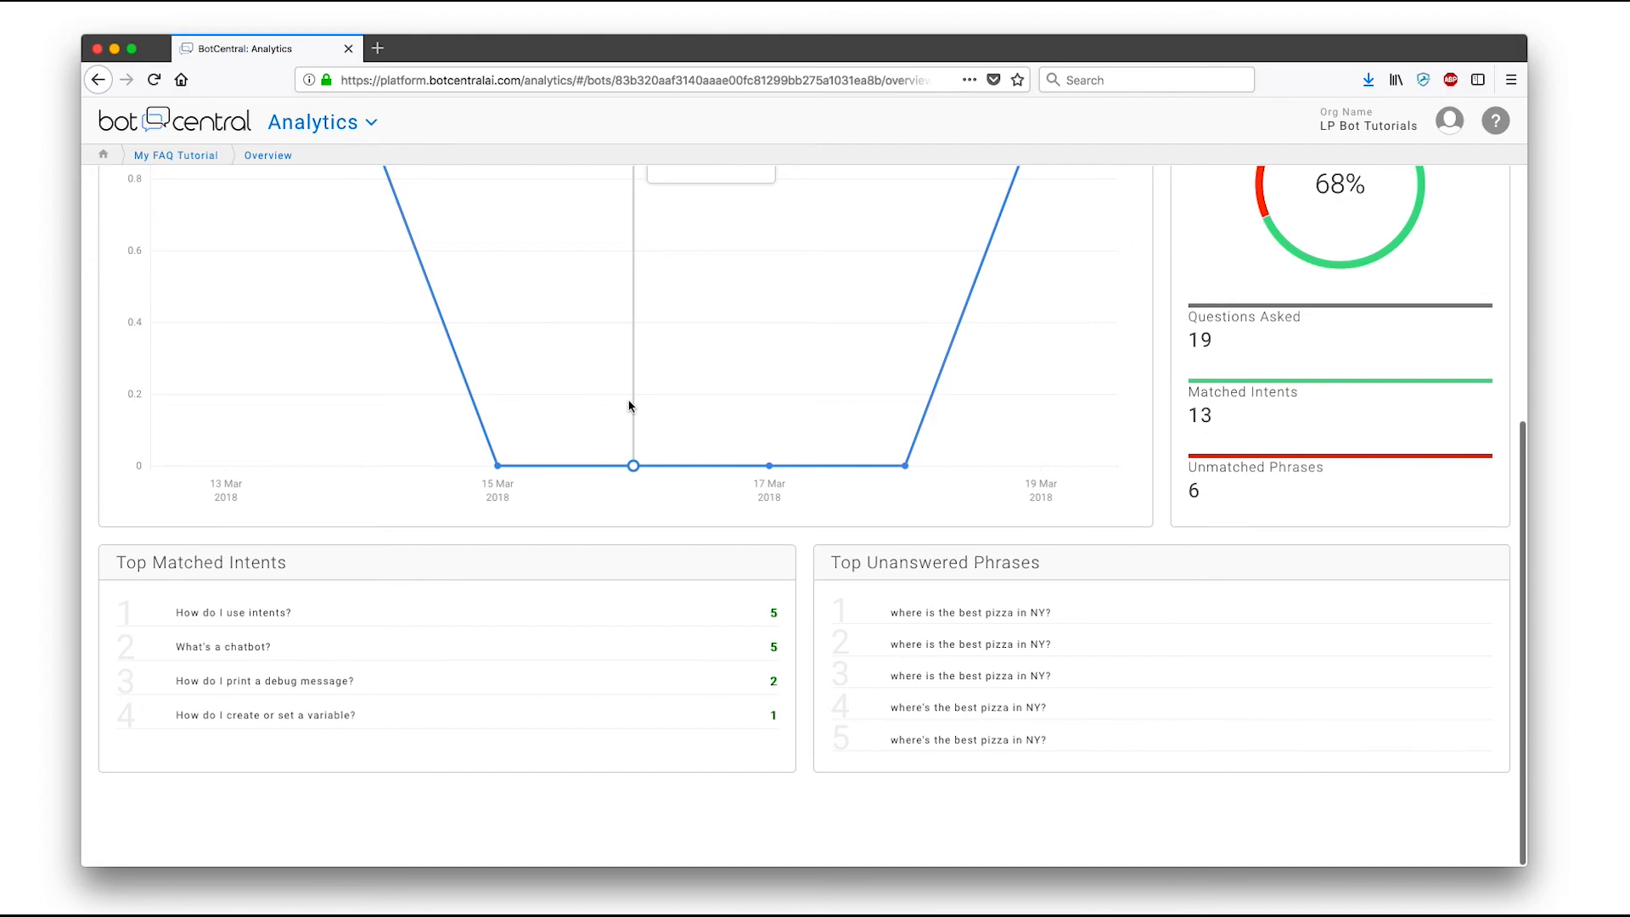
scroll(629, 405, up, 5)
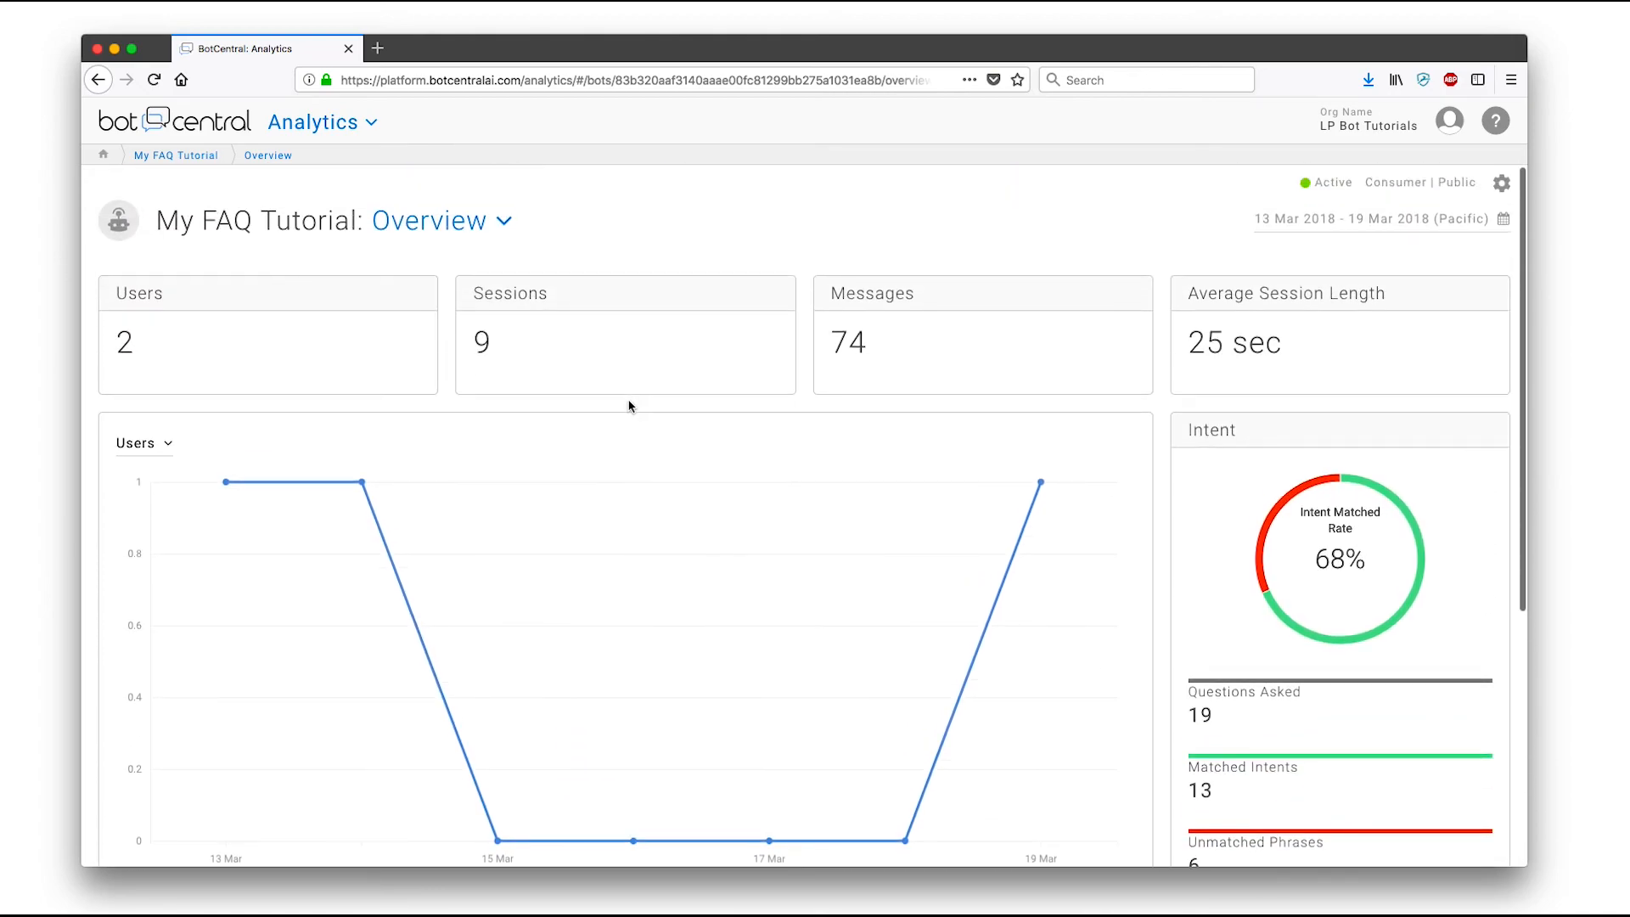
Apply the Last Seven Days date range to the bot's analytics overview
click(1455, 221)
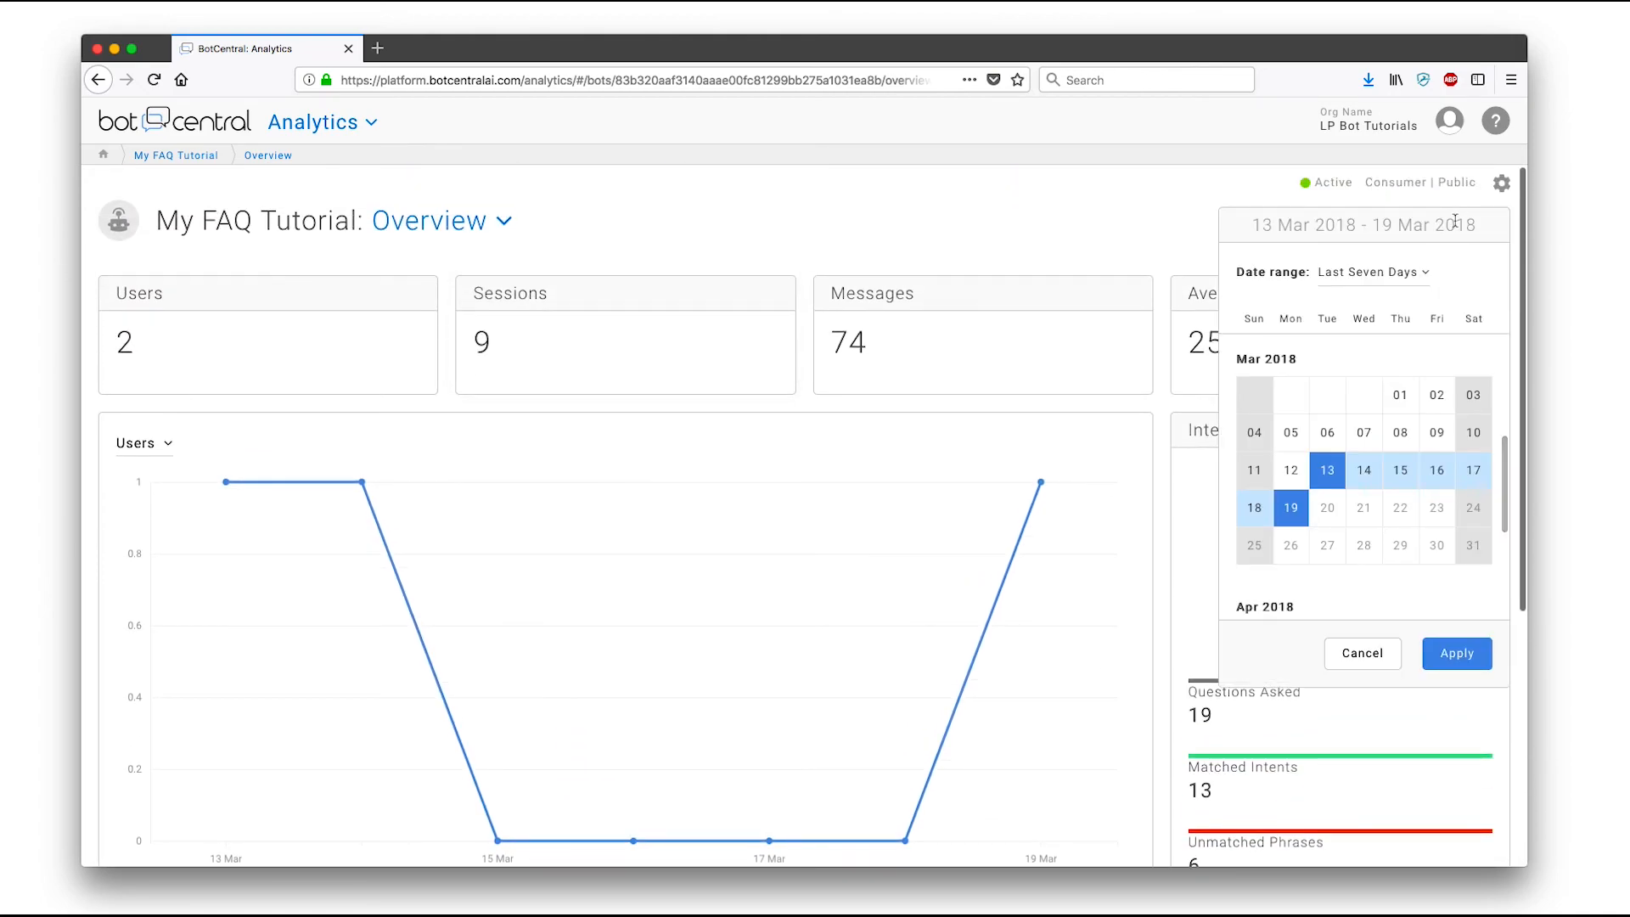
click(1395, 289)
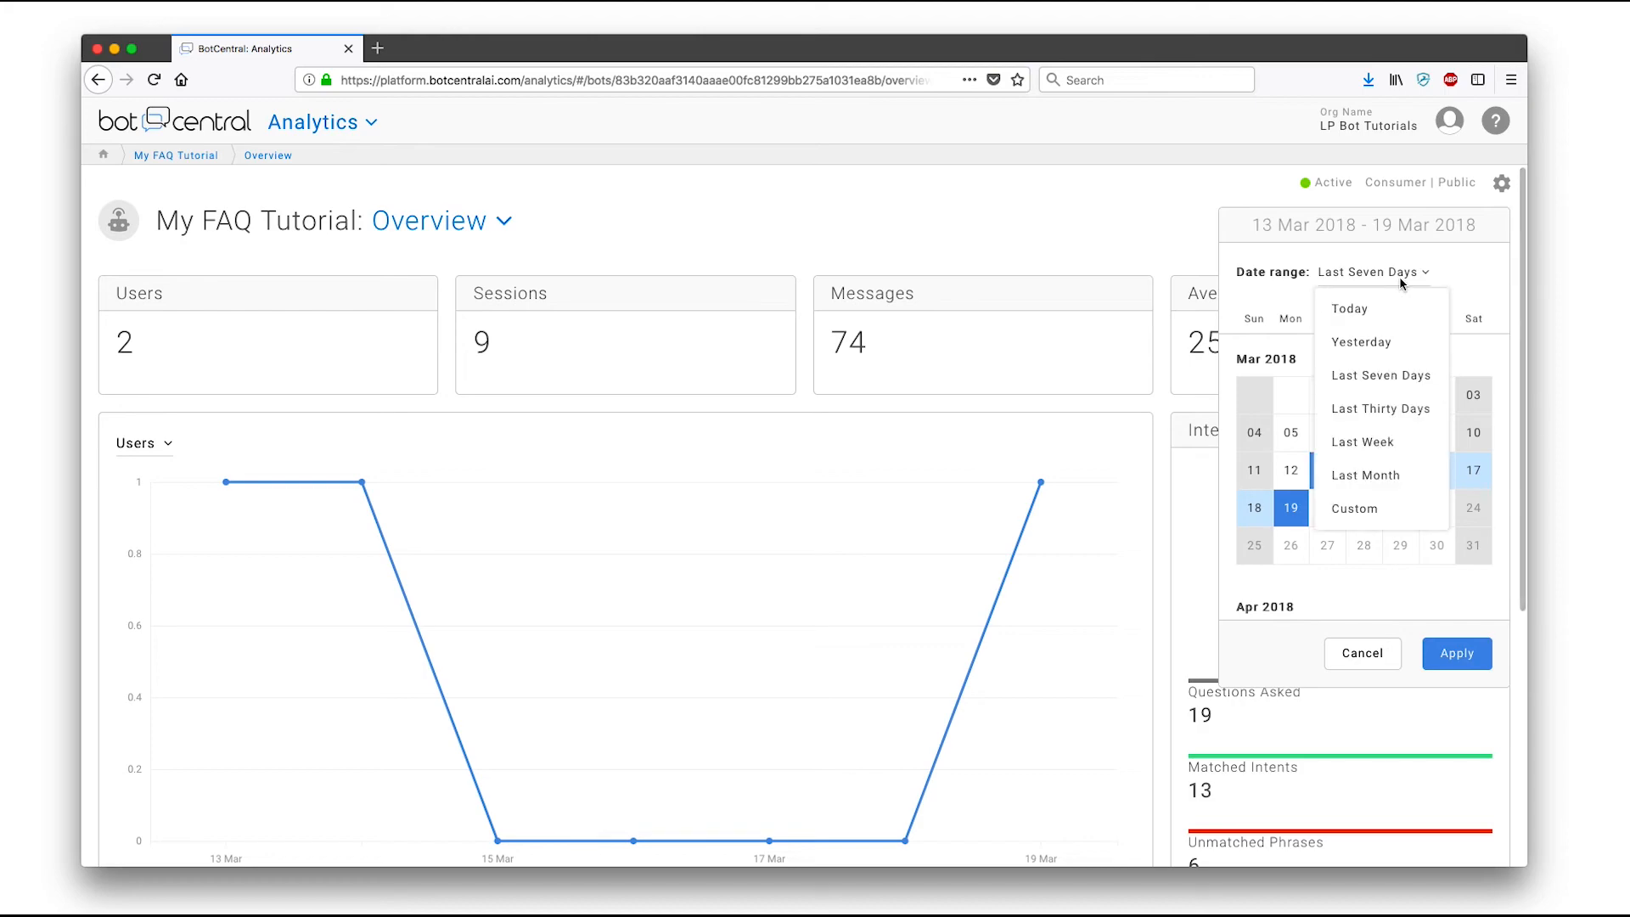
click(1378, 379)
click(1467, 653)
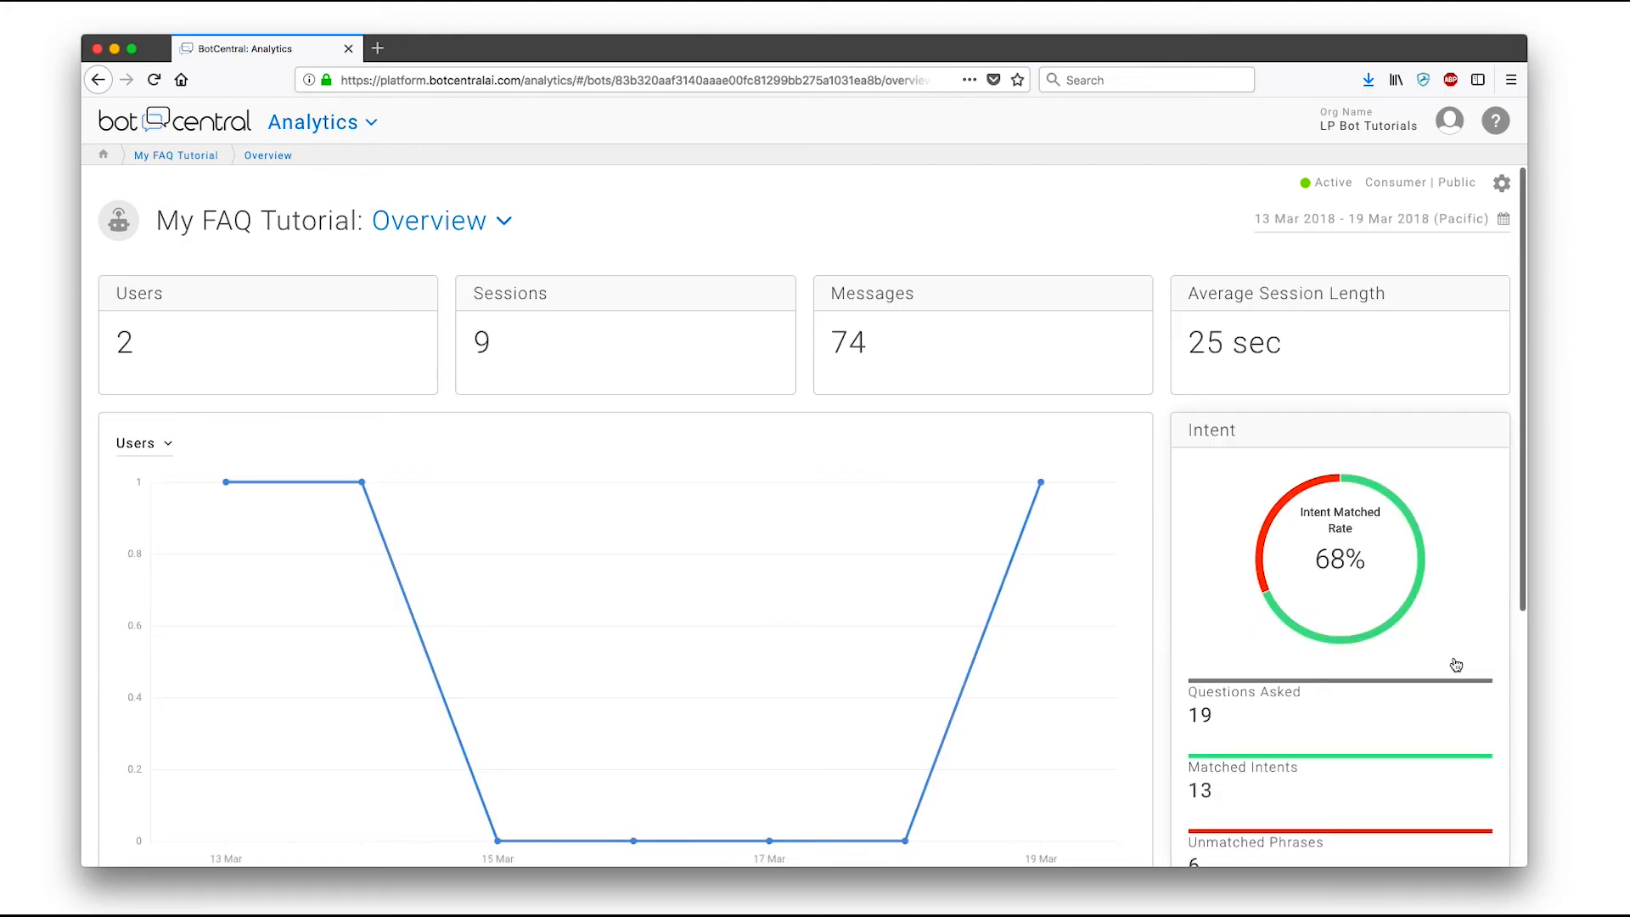
Limit the analytics overview to Today and examine the intent figures and top phrases
click(1446, 222)
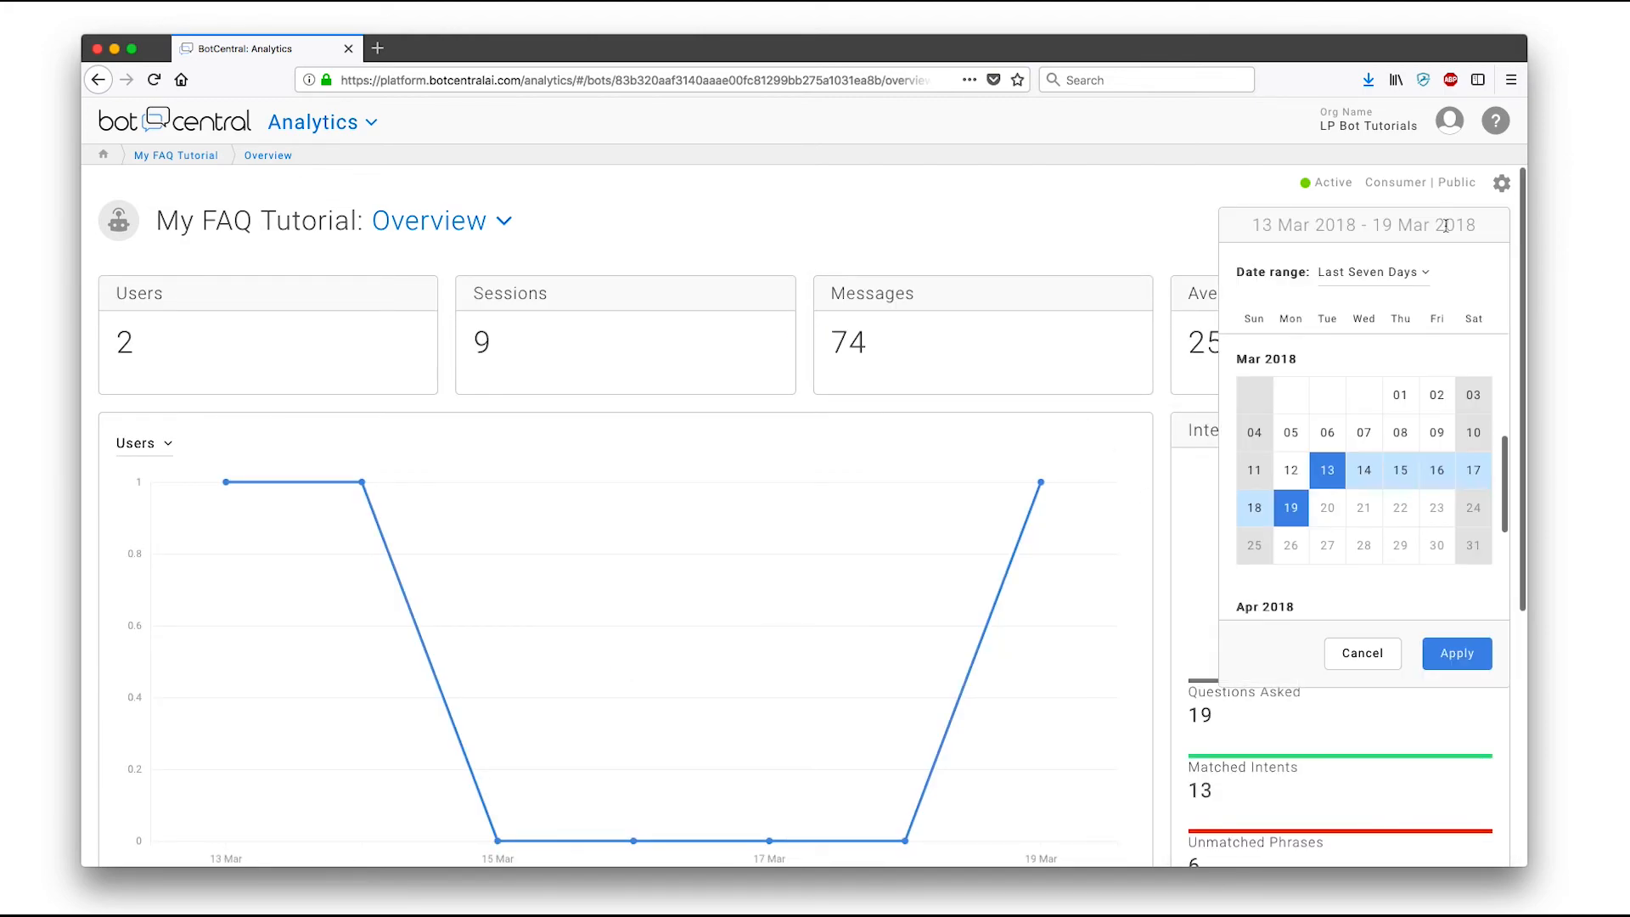
click(1384, 273)
click(1370, 305)
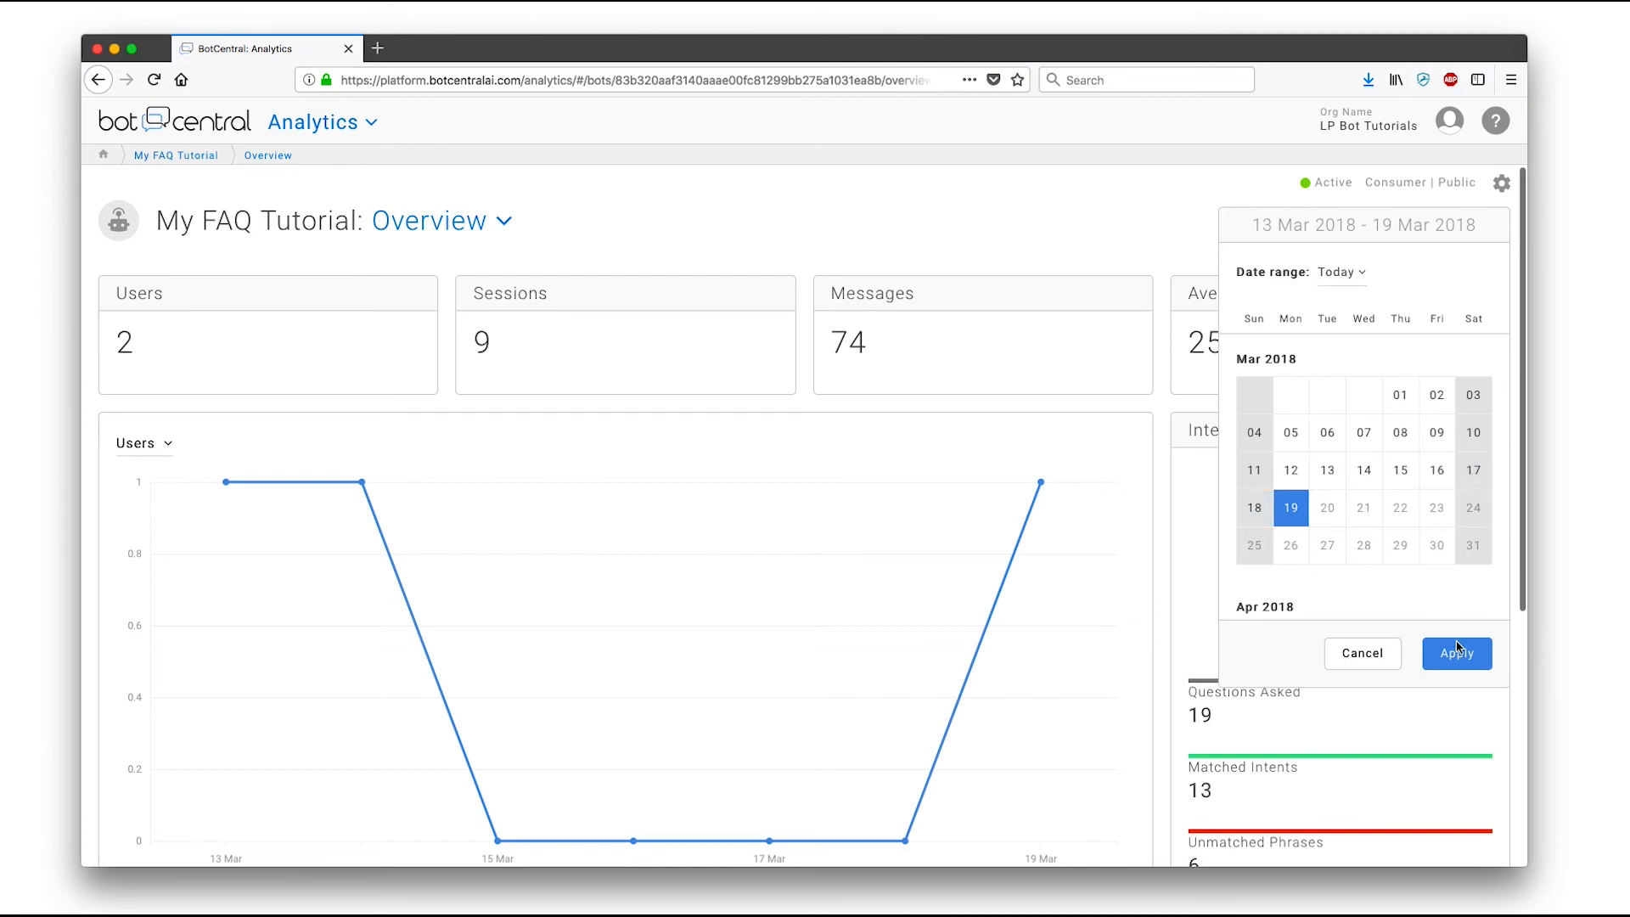
click(1459, 652)
scroll(975, 560, down, 5)
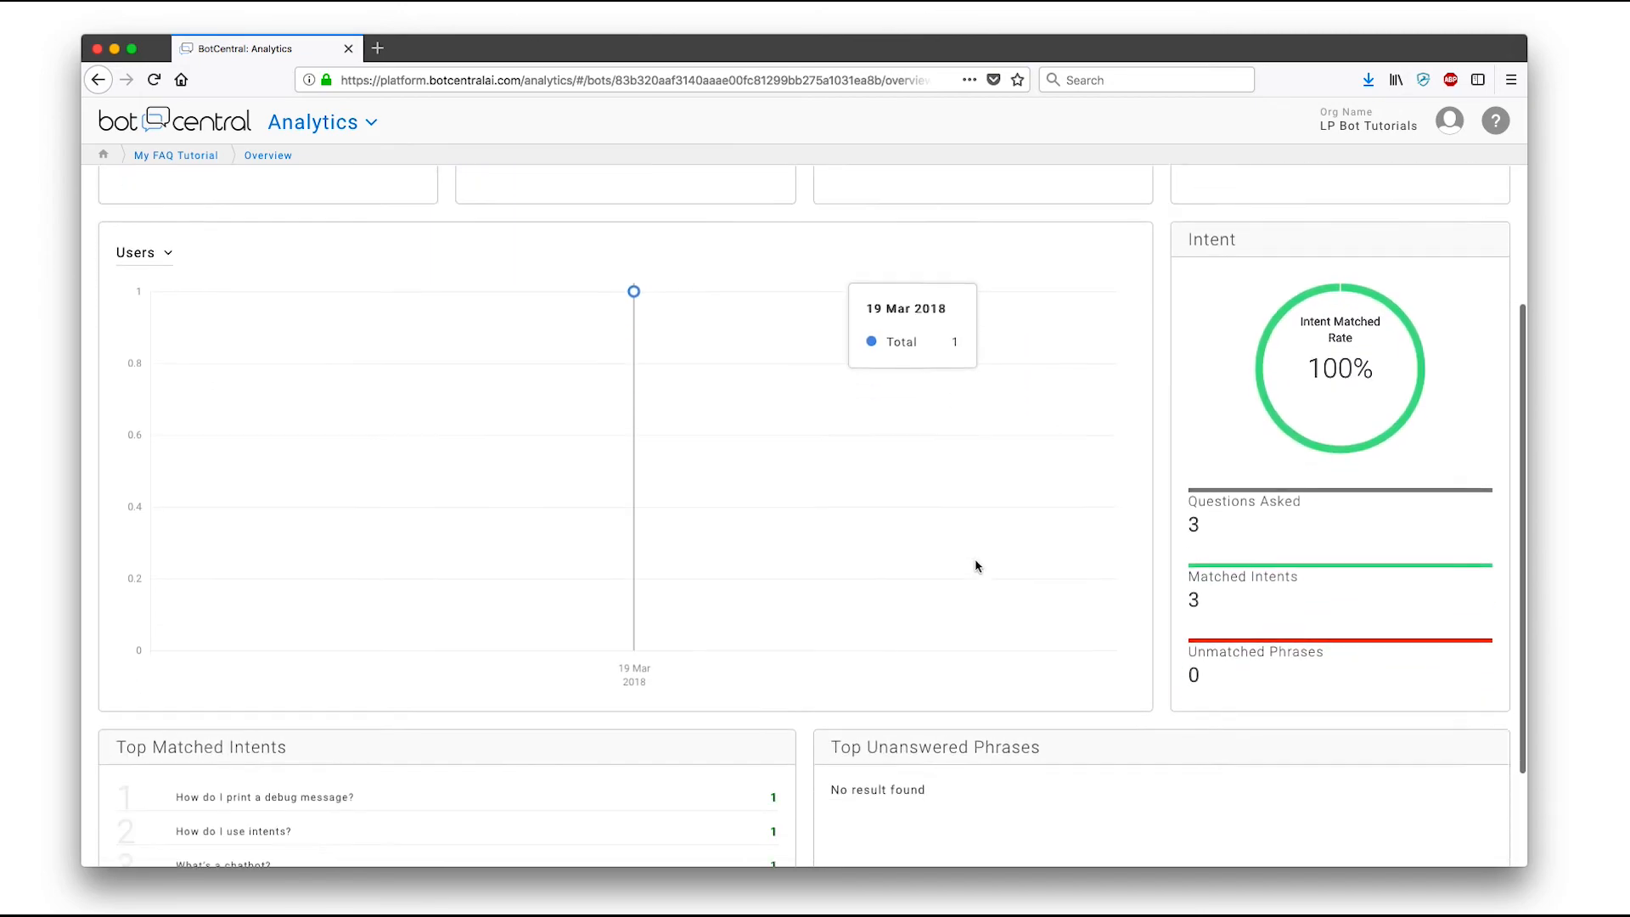
scroll(985, 562, up, 5)
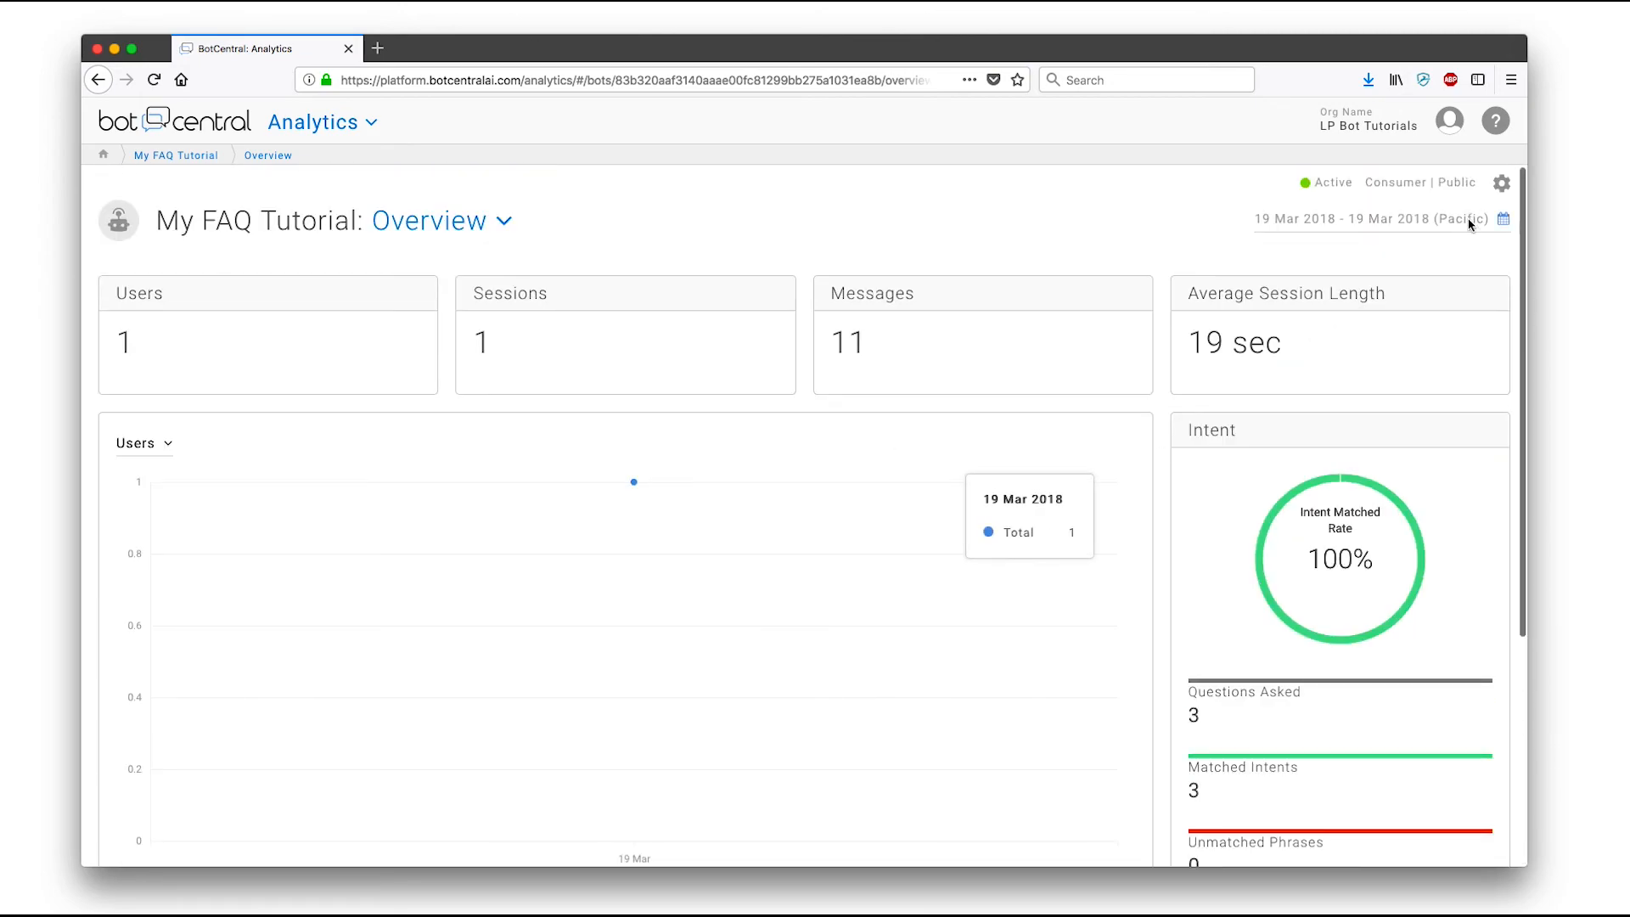
Switch the overview's date range back to Last Seven Days and examine the top matched intents and unanswered phrases
click(1471, 219)
click(1358, 273)
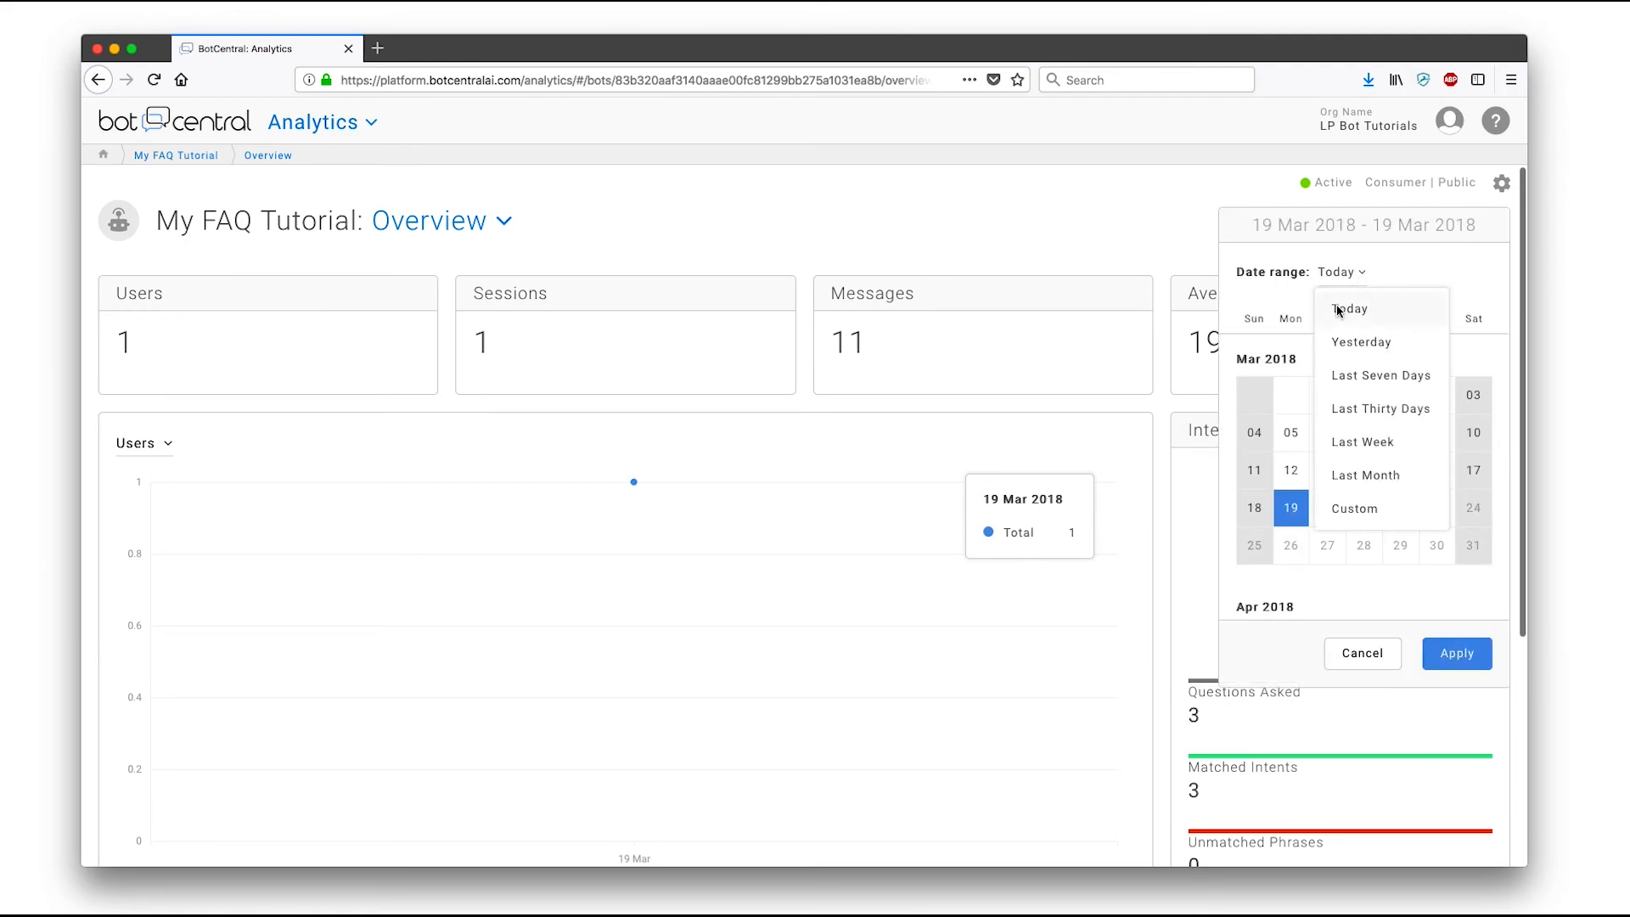
click(1358, 371)
click(1456, 653)
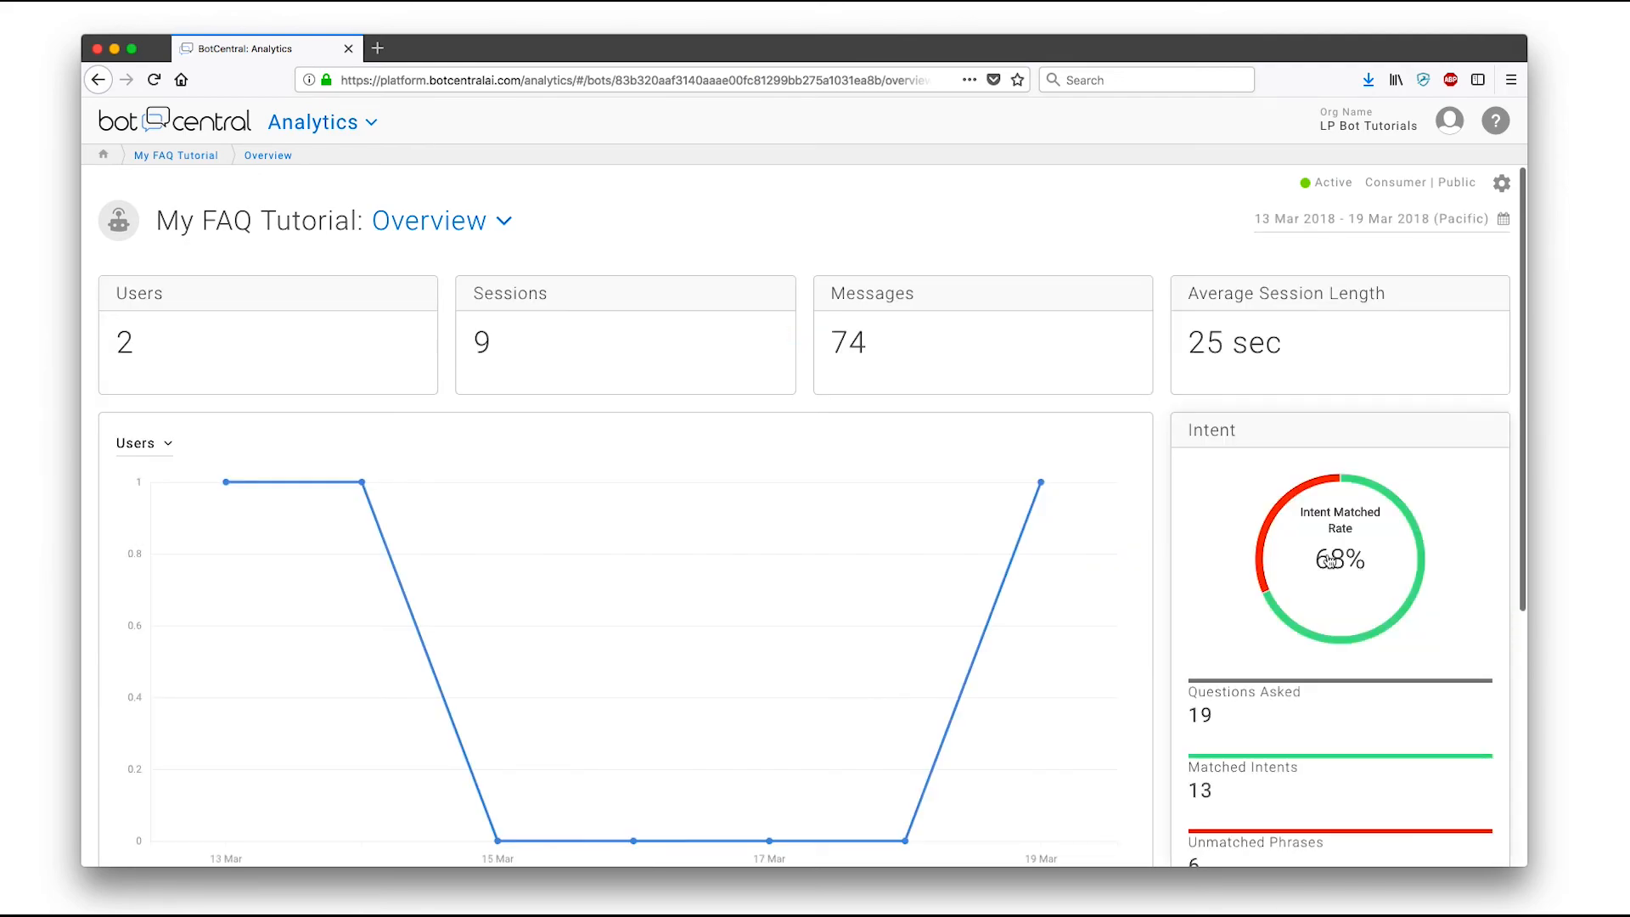
scroll(1019, 476, down, 5)
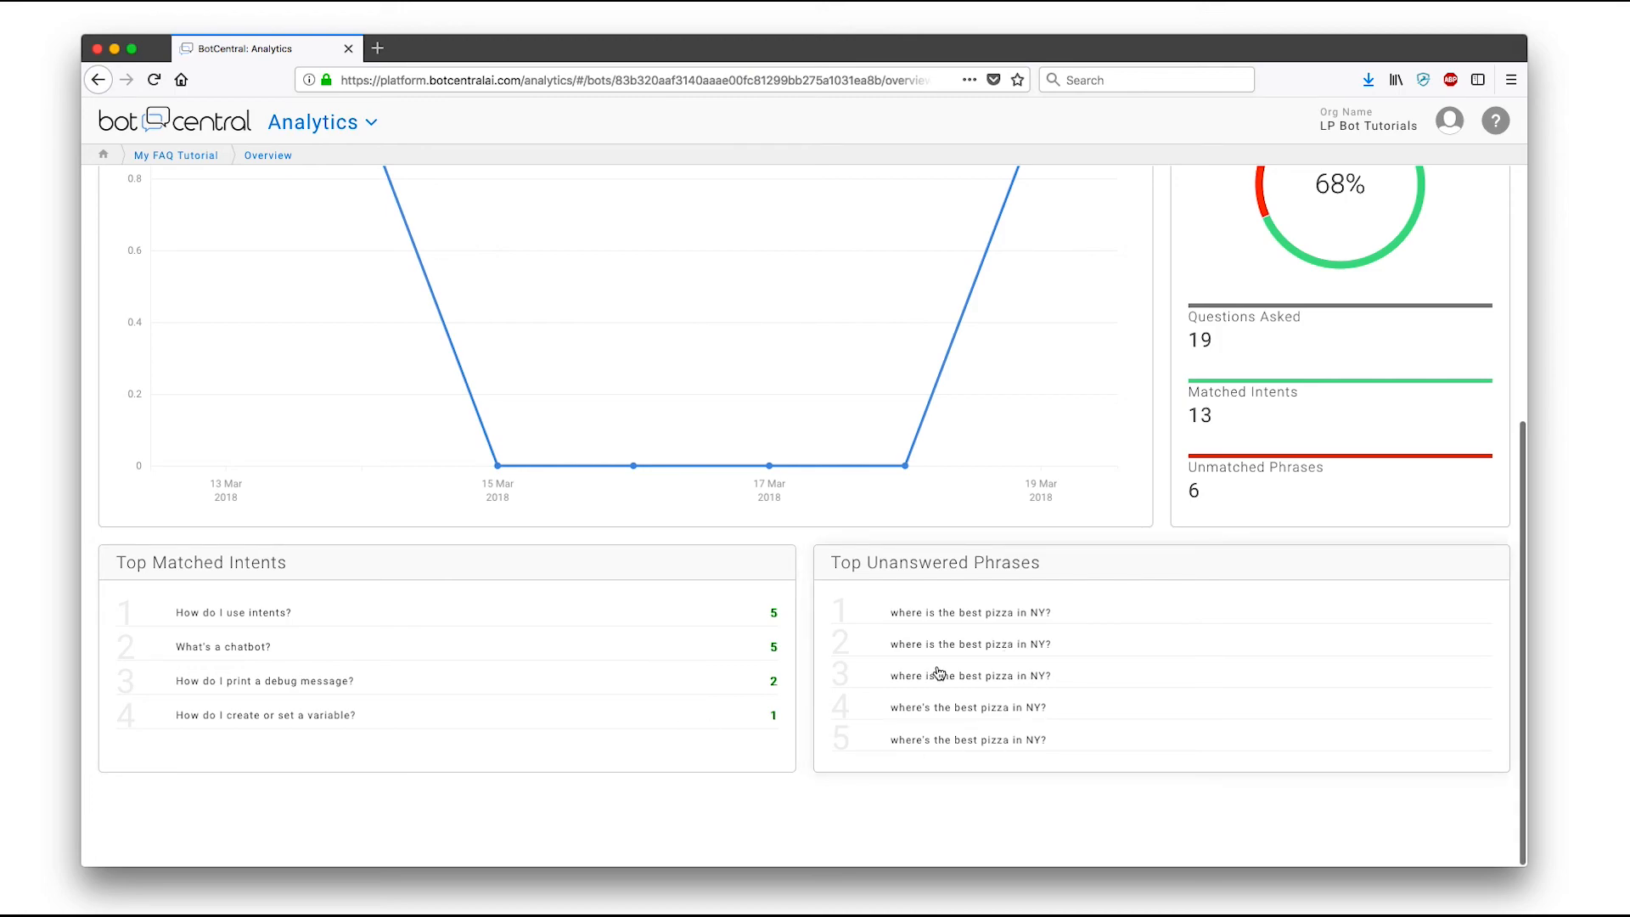
scroll(938, 673, up, 5)
Open the bot's Intents report and examine its daily chart and the table of results by date
click(480, 222)
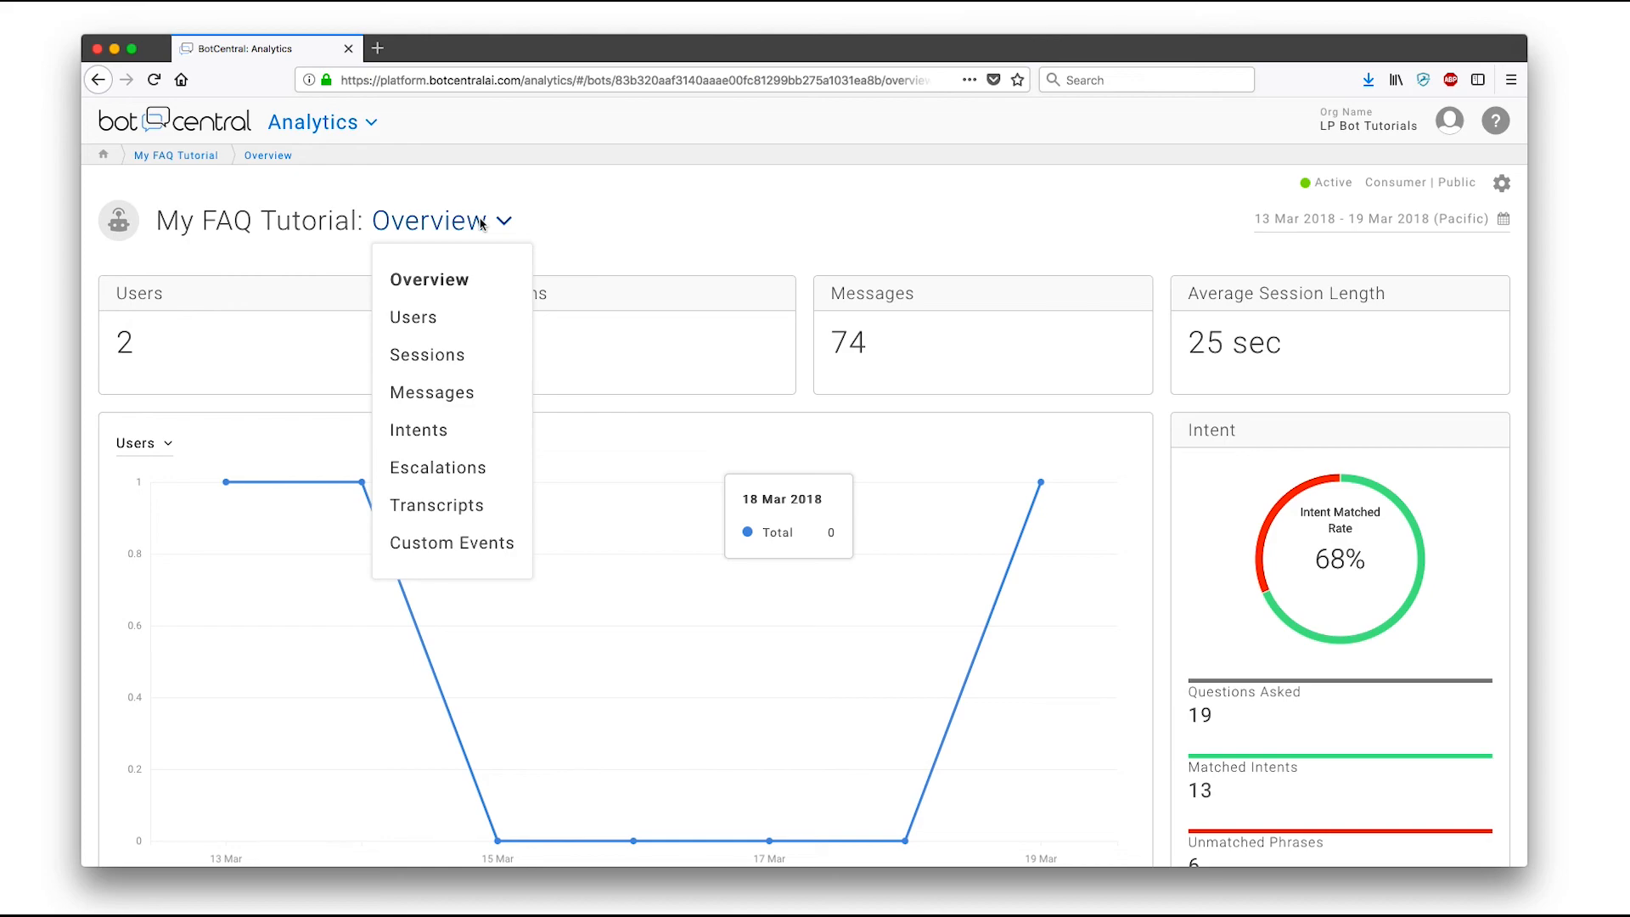
click(459, 429)
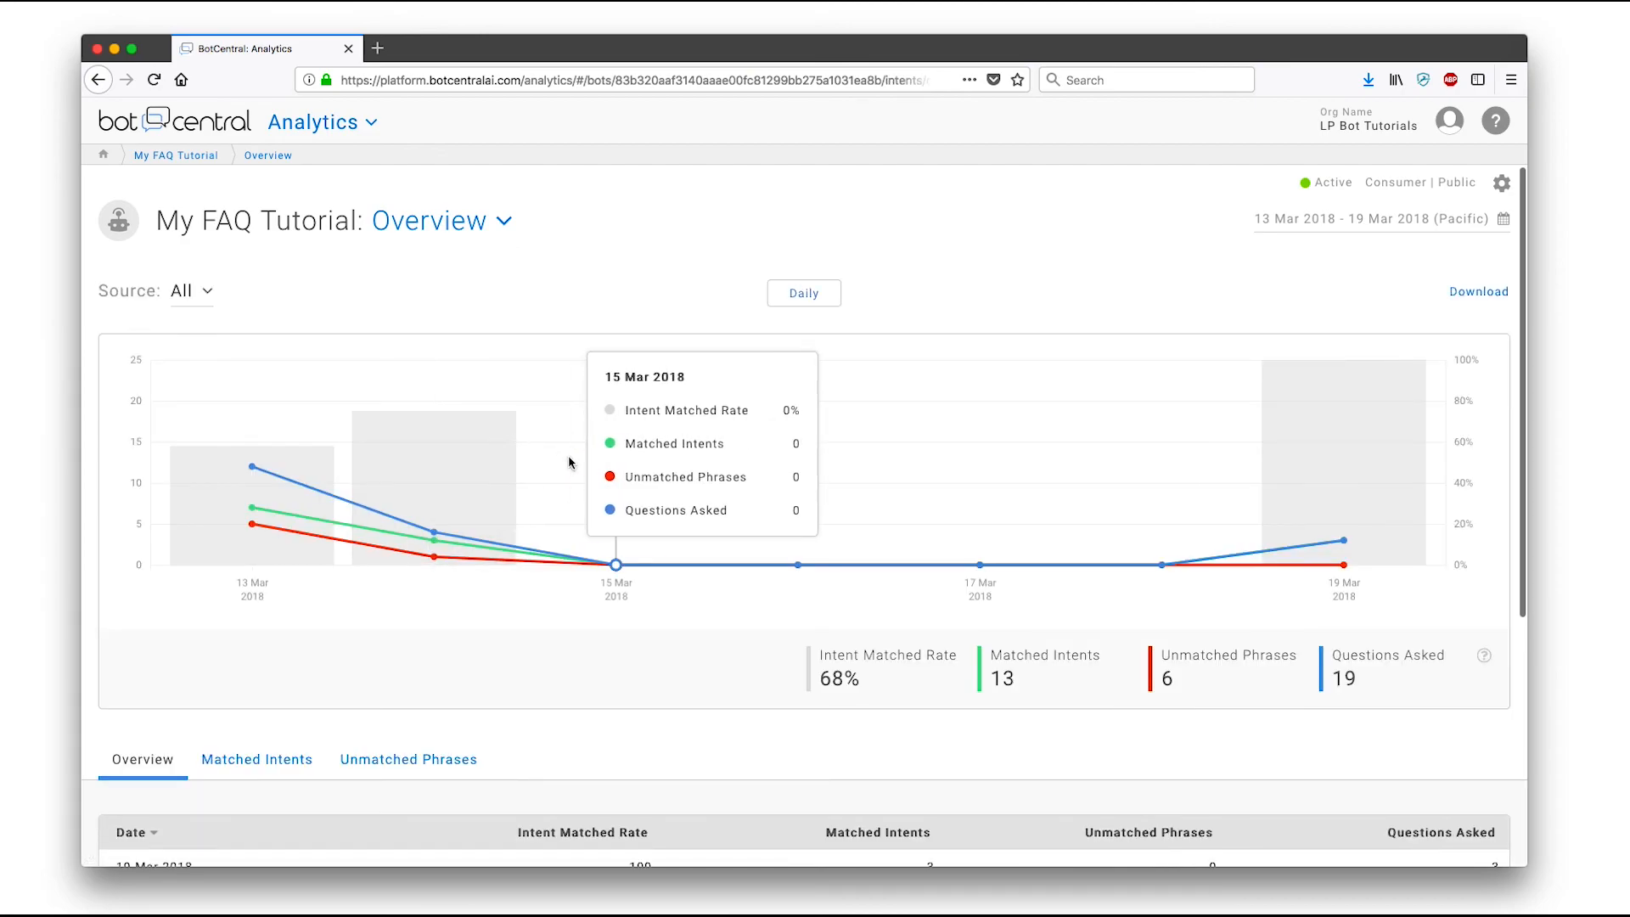
mouse_move(447, 503)
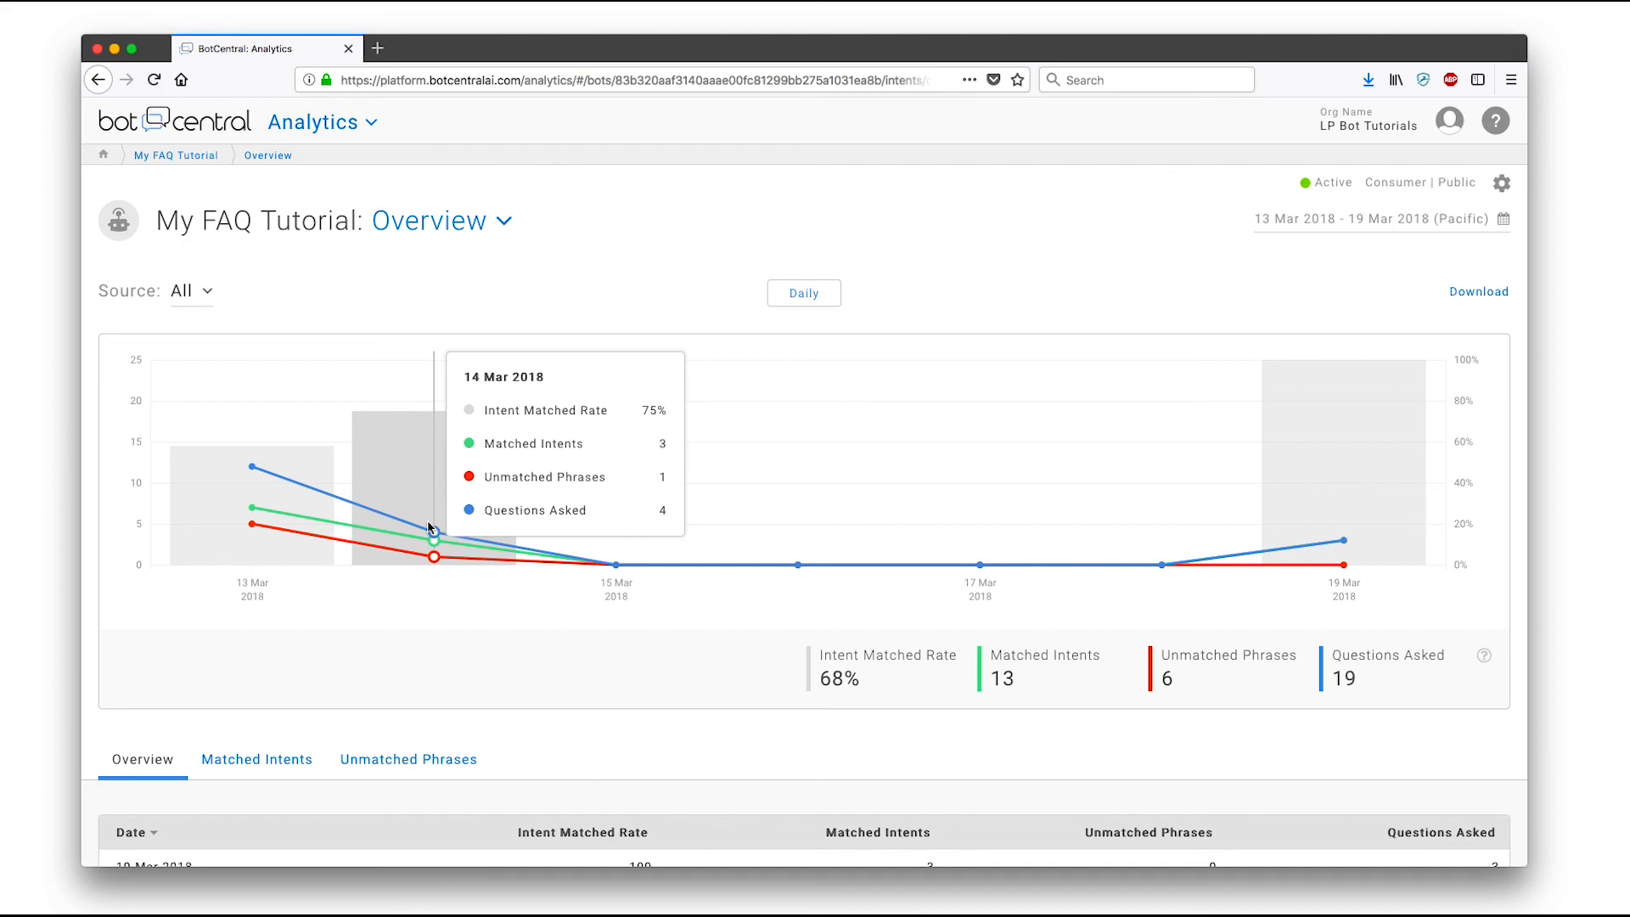
scroll(451, 535, down, 5)
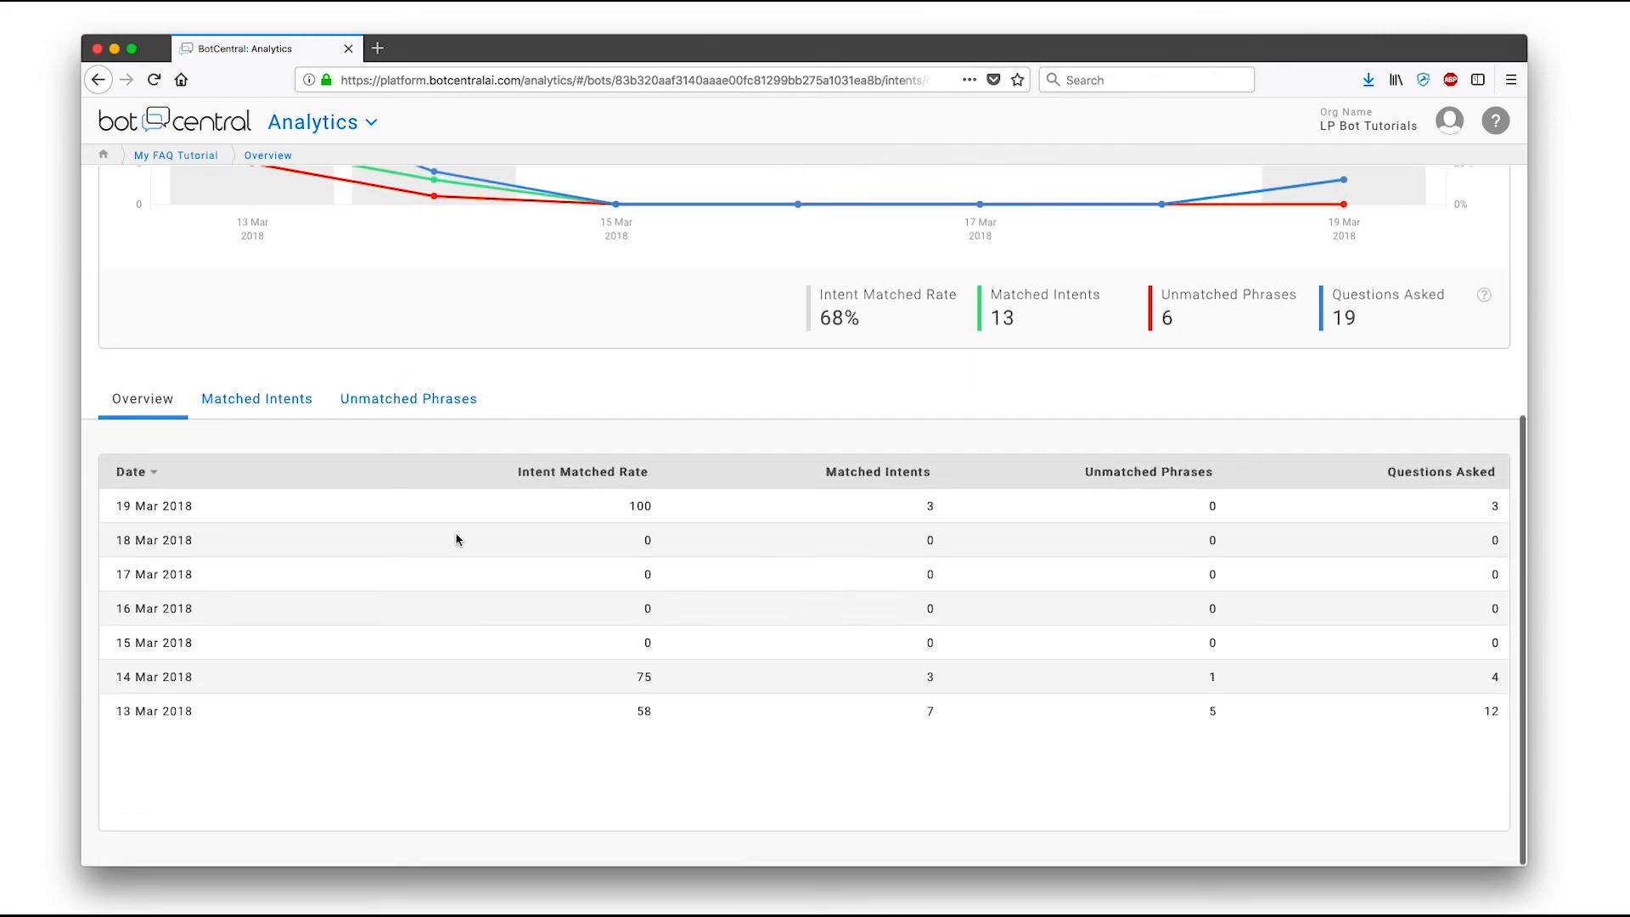
Review the matched intents and the unmatched phrases in the Intents report, and return to the platform dashboard
click(266, 401)
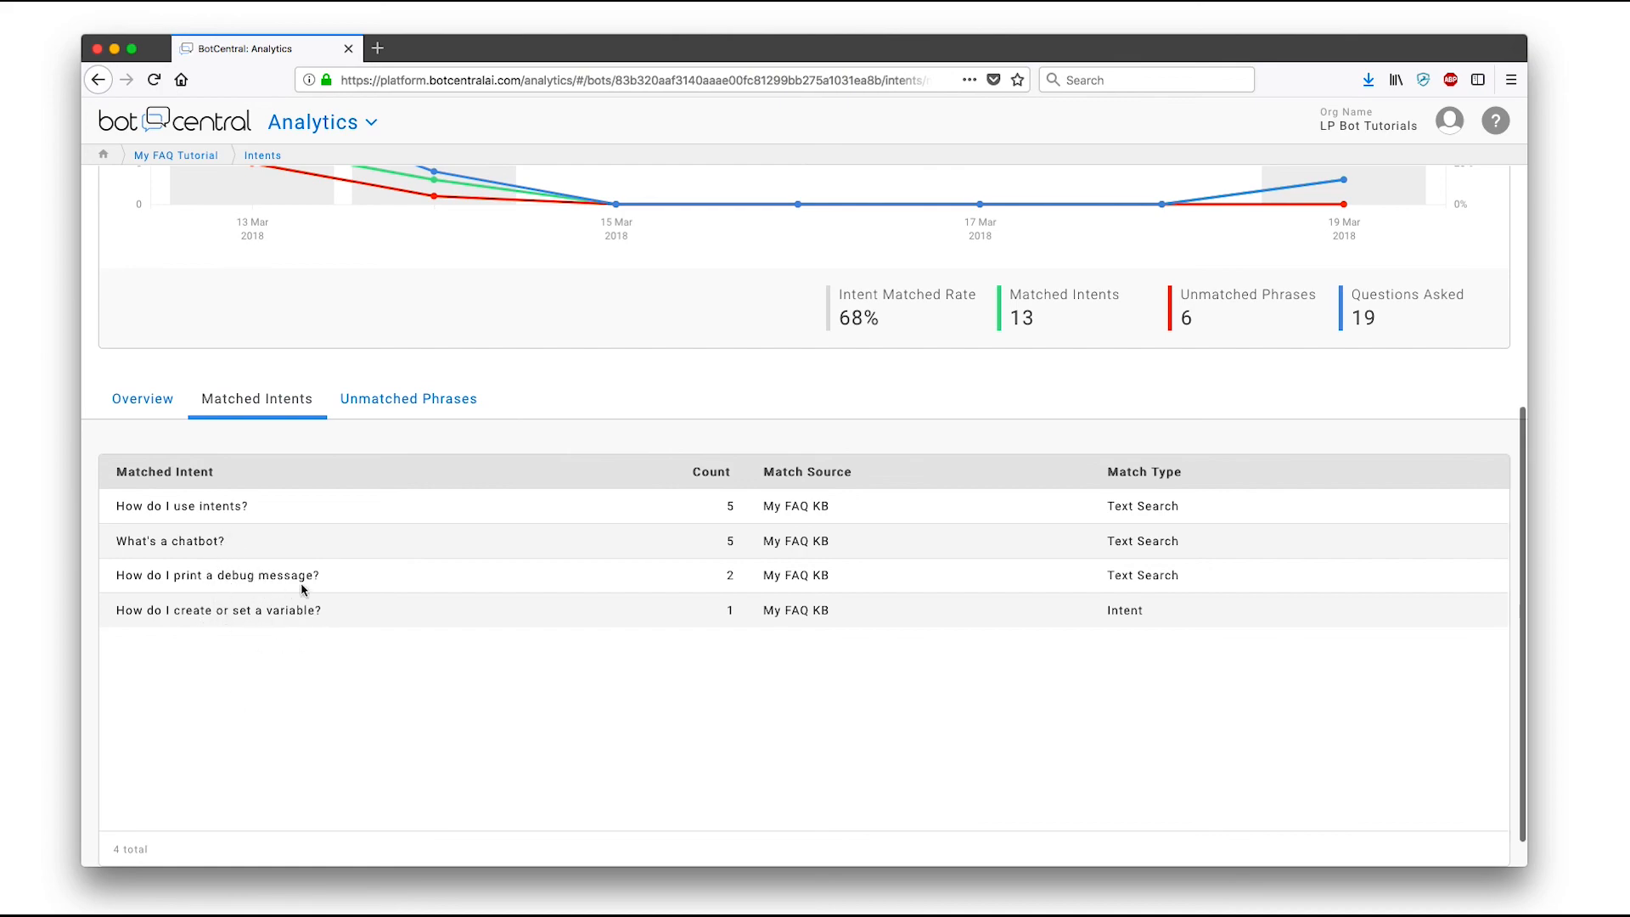
click(440, 413)
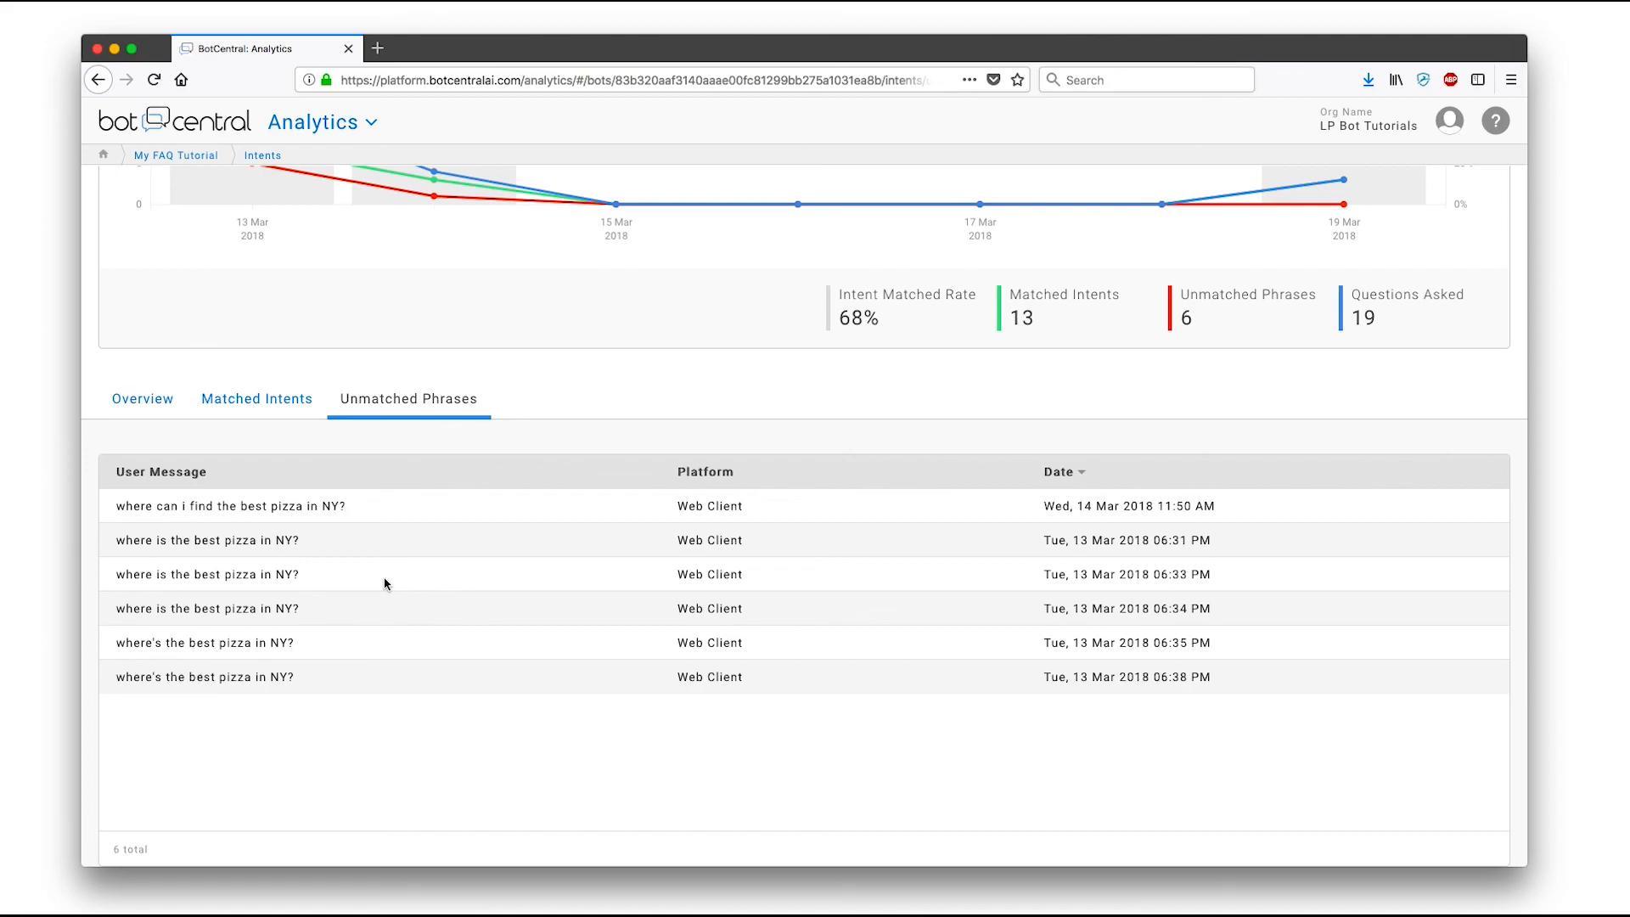
click(183, 116)
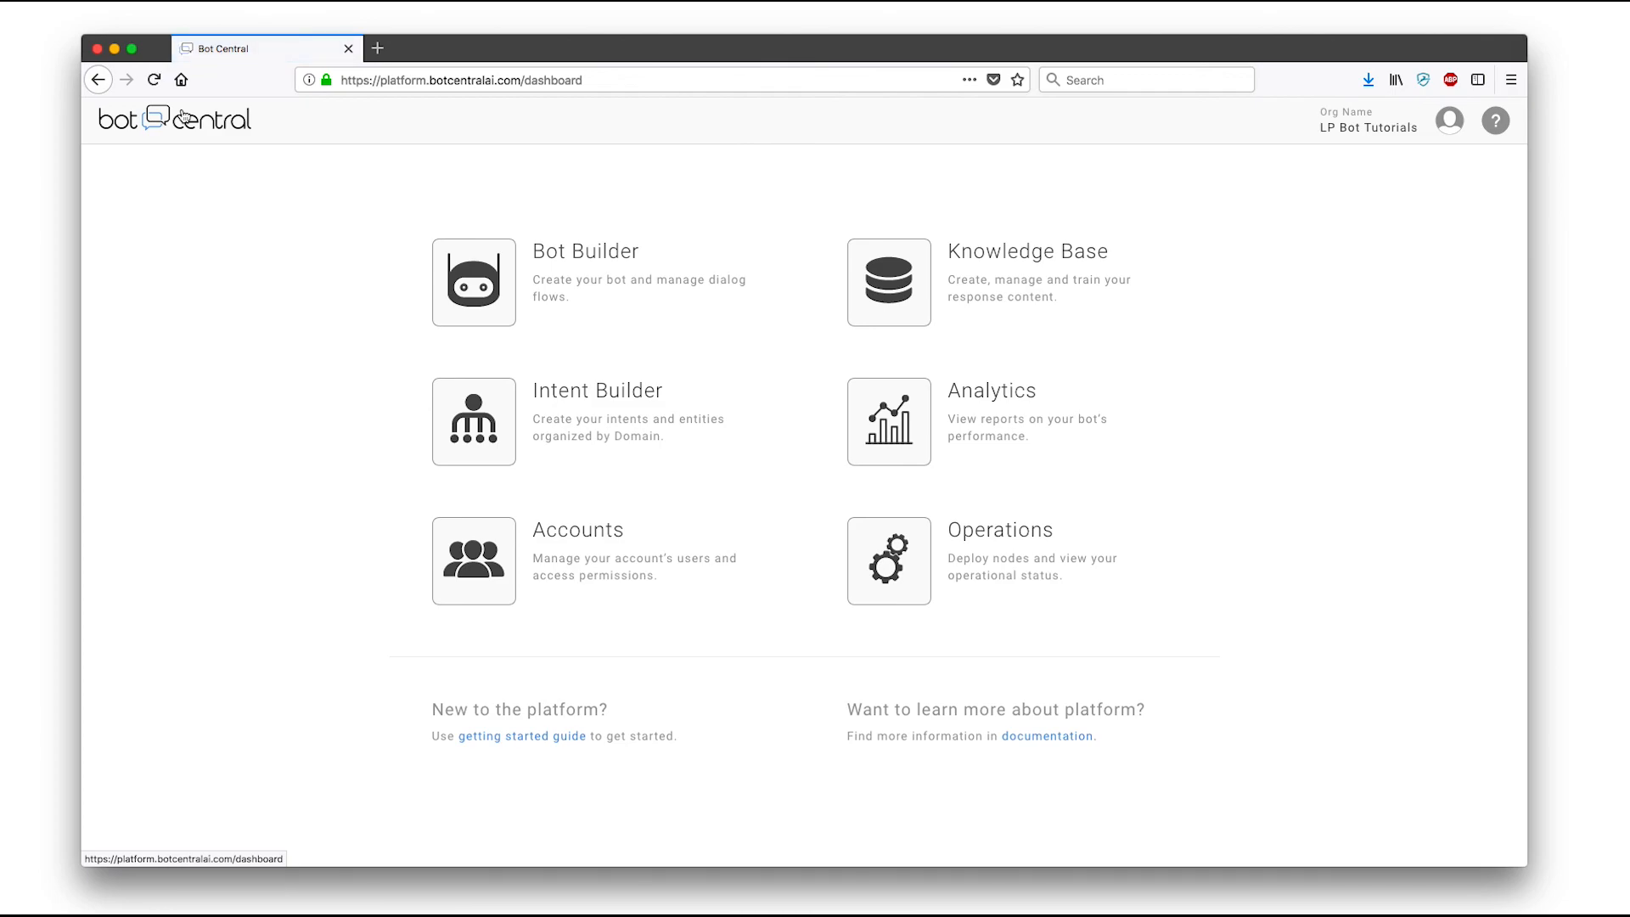